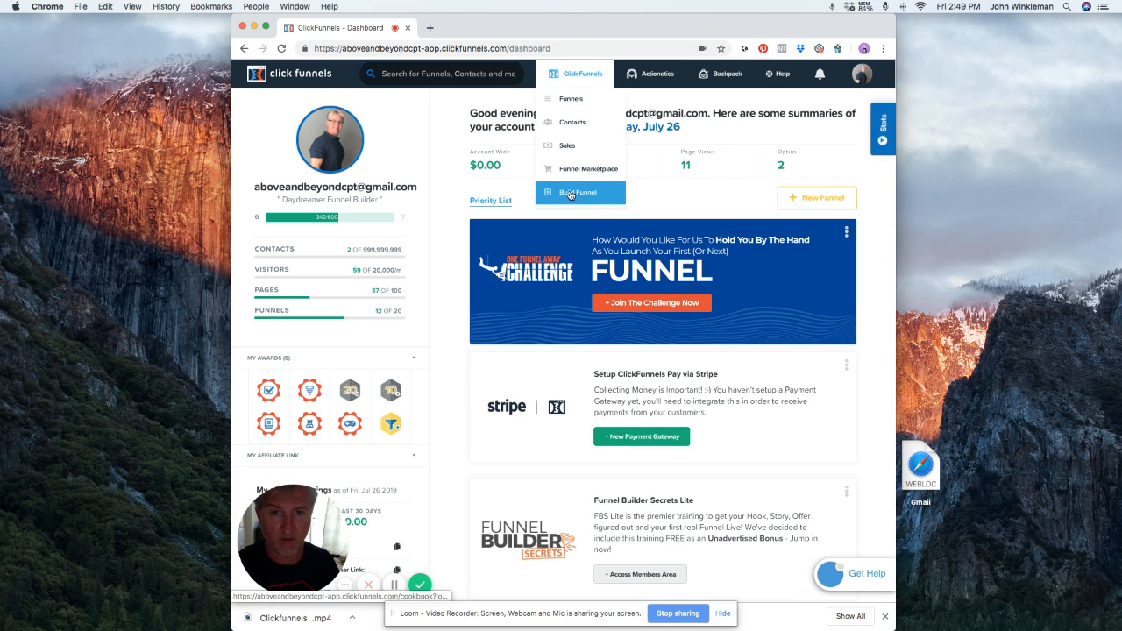
# Go to the account's funnels list and open the "LUMINOS | Application Funnel**" from the Cookbook group for editing.
pyautogui.click(566, 103)
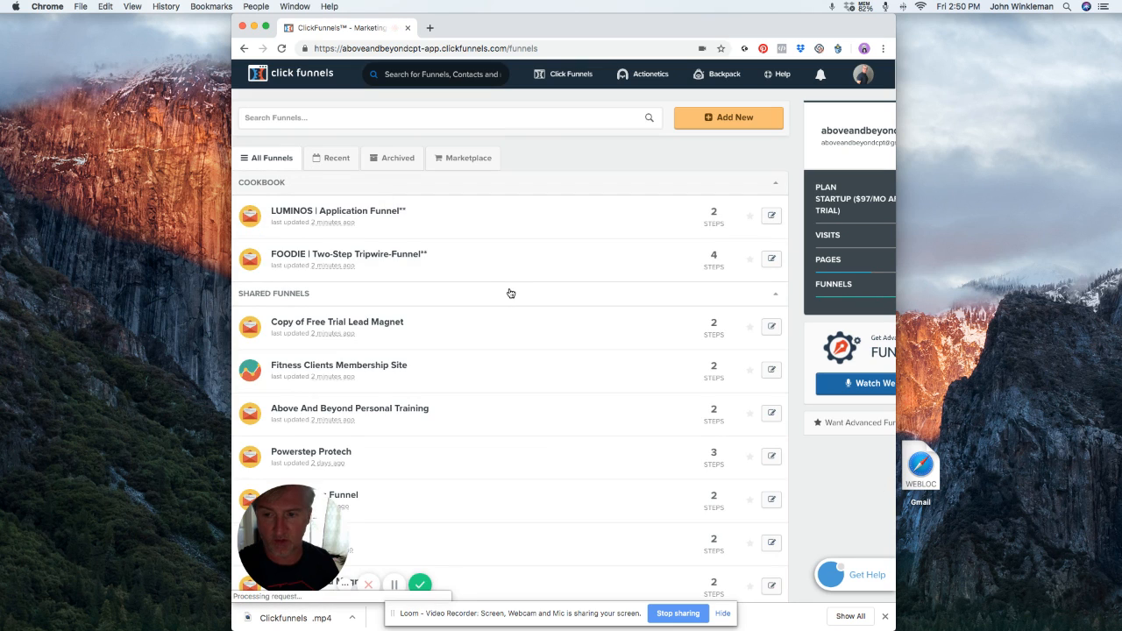
pyautogui.scroll(-3, 510, 293)
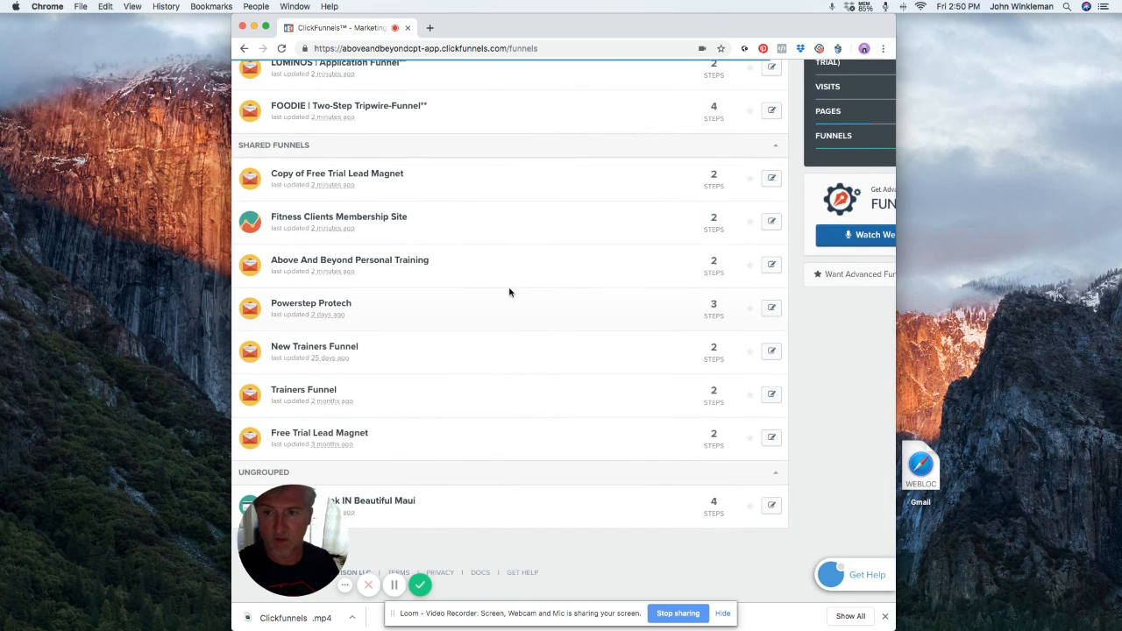
pyautogui.scroll(4, 510, 293)
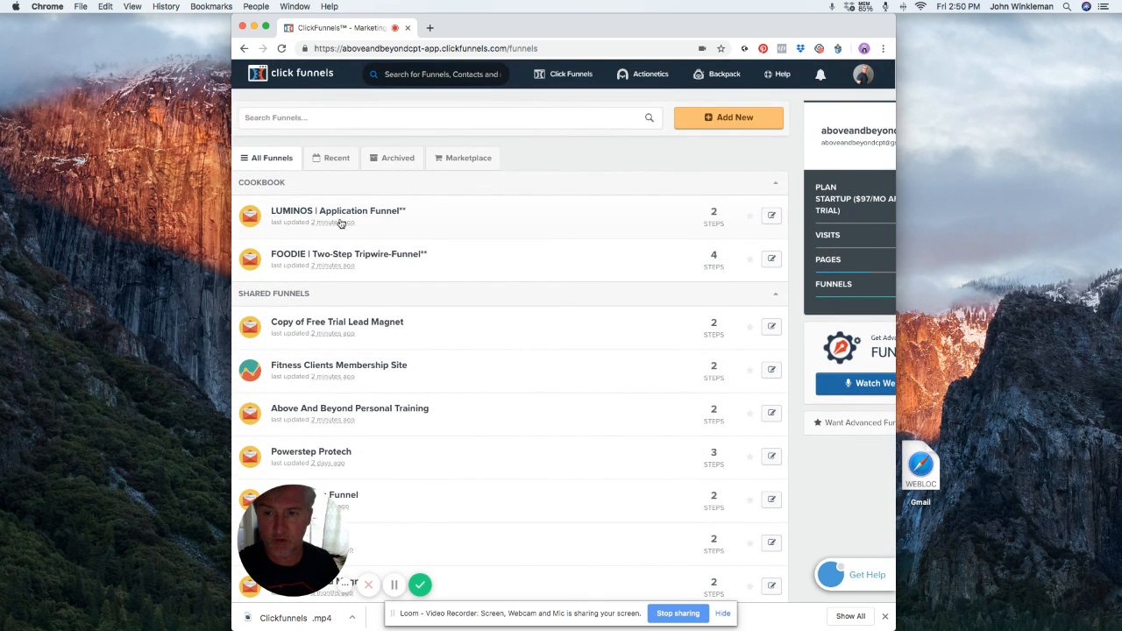
pyautogui.scroll(-3, 380, 224)
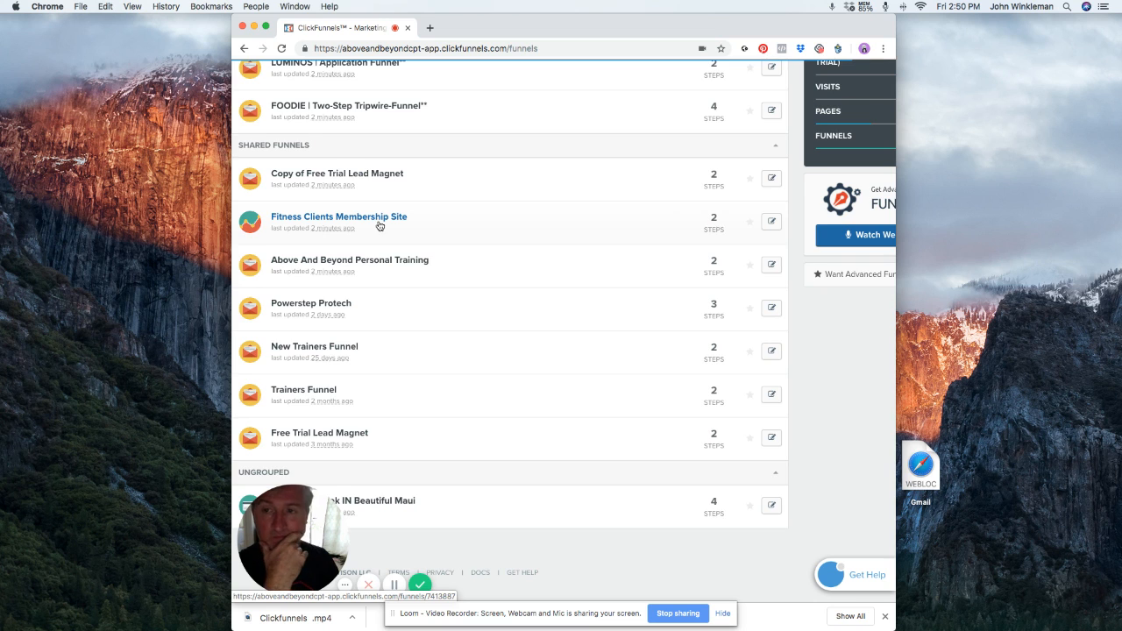
pyautogui.scroll(2, 390, 215)
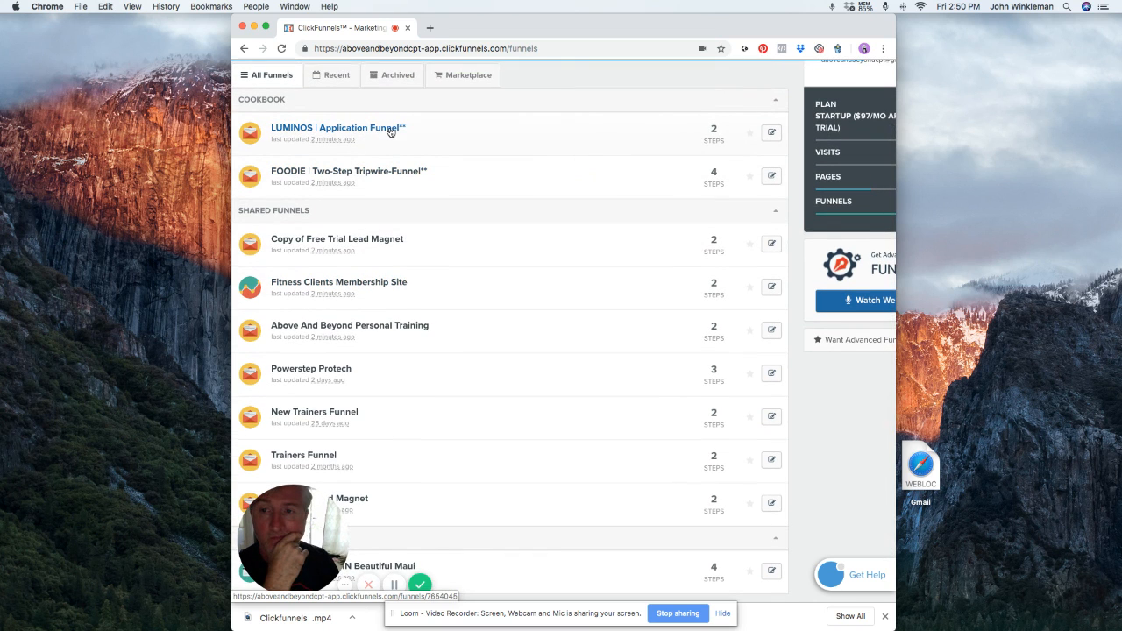
pyautogui.click(772, 132)
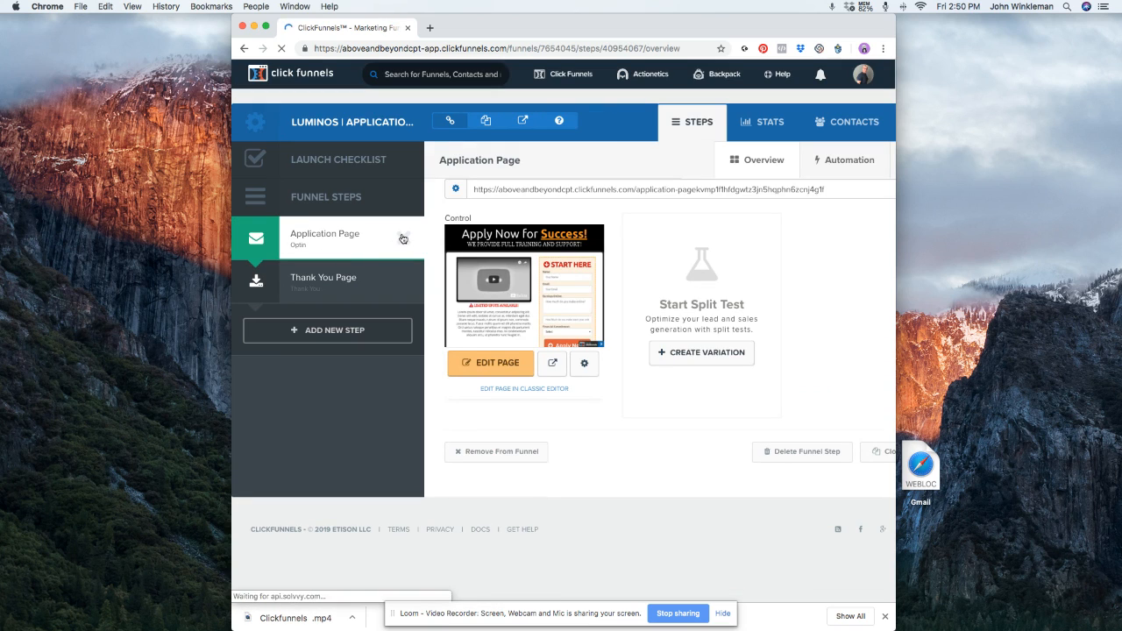
# Delete the Application Page and Thank You Page steps from the LUMINOS application funnel.
pyautogui.click(404, 237)
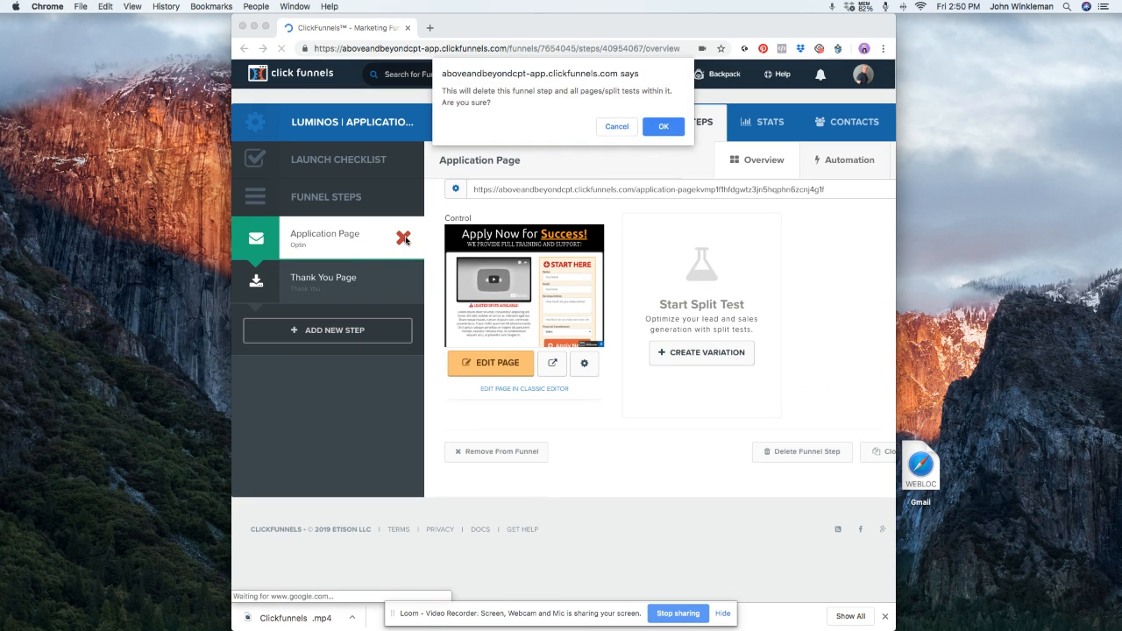
pyautogui.click(663, 127)
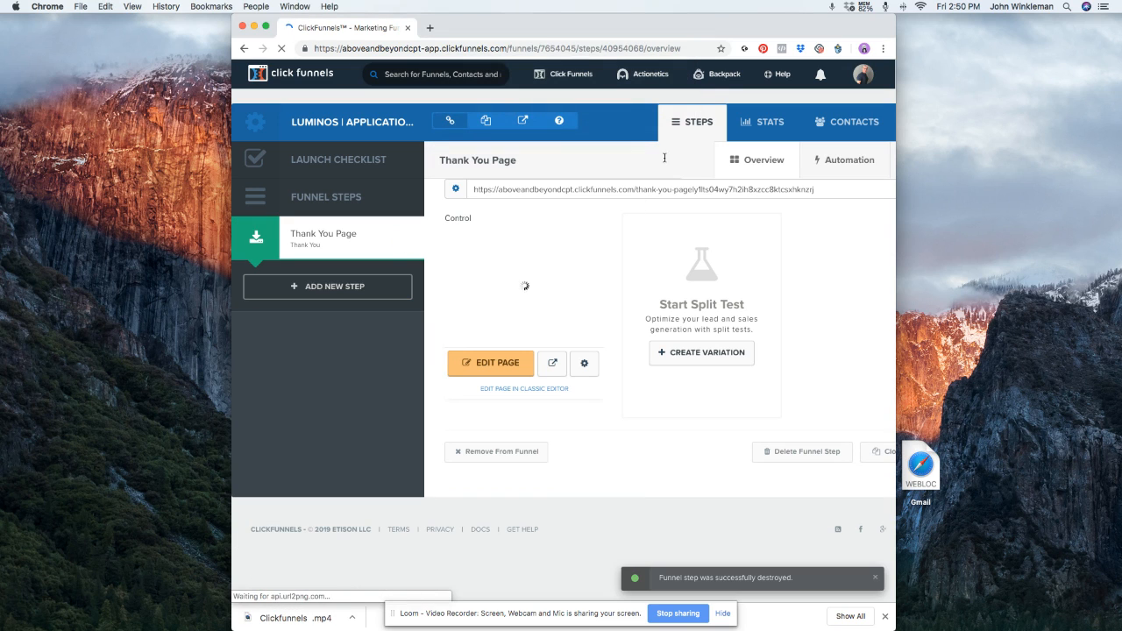
pyautogui.click(403, 238)
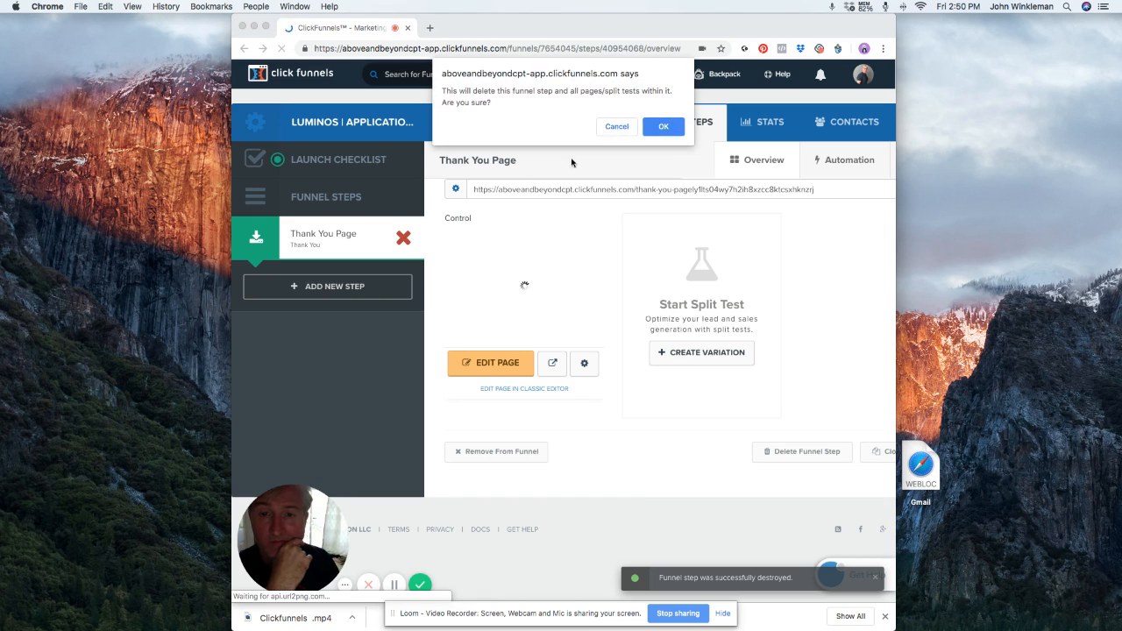
pyautogui.click(677, 129)
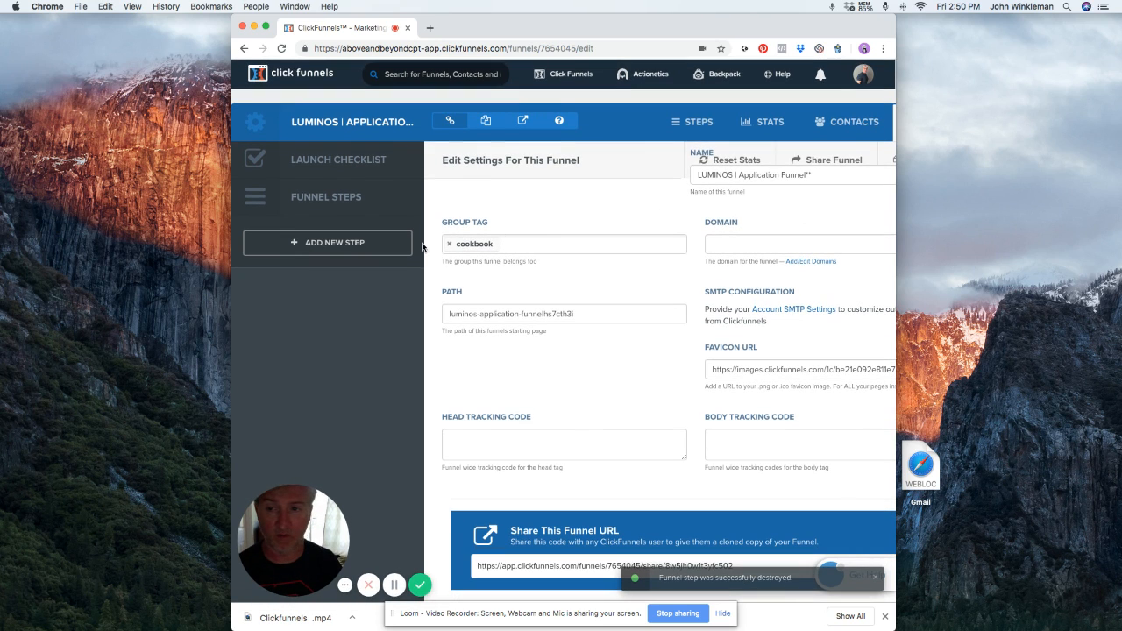
# Add a new funnel step named "Sales" with the path left empty.
pyautogui.click(351, 248)
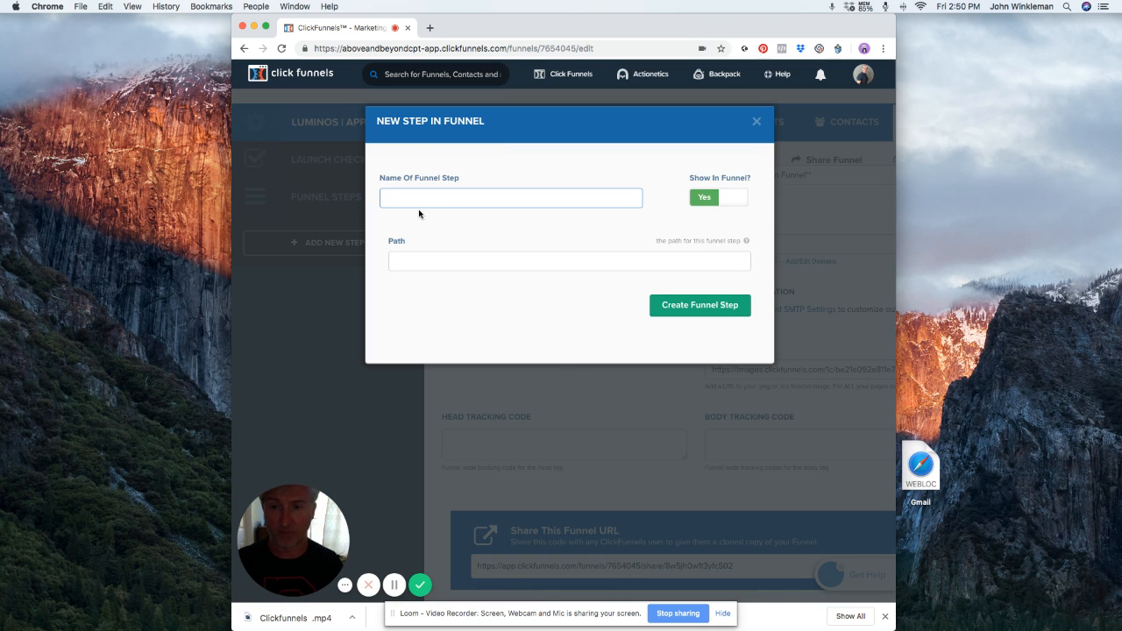
pyautogui.click(424, 196)
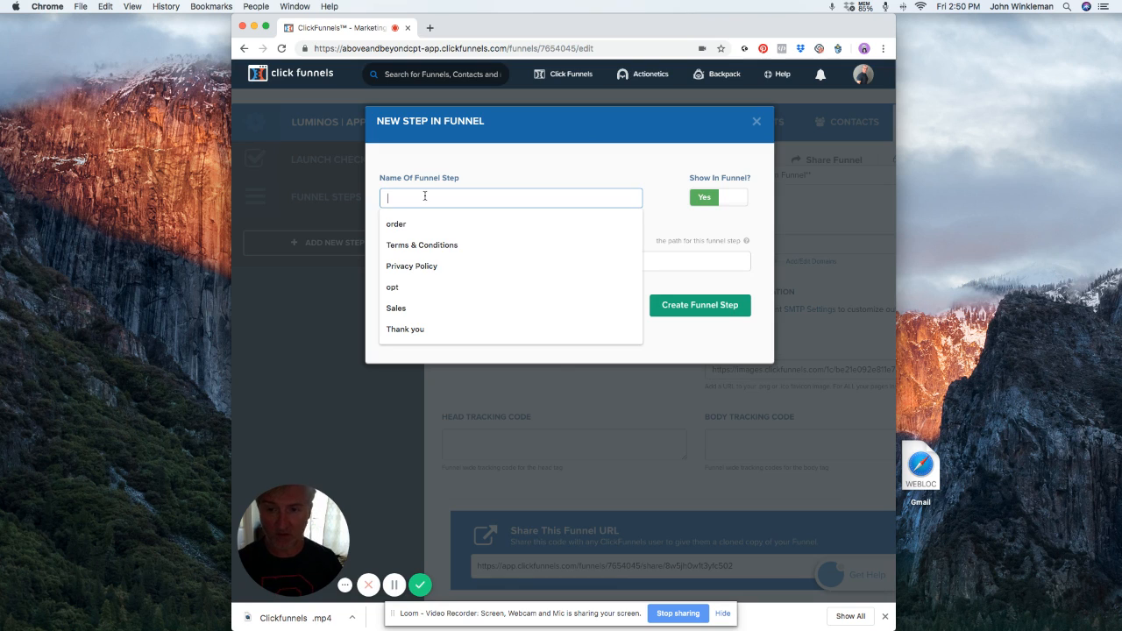
pyautogui.click(403, 312)
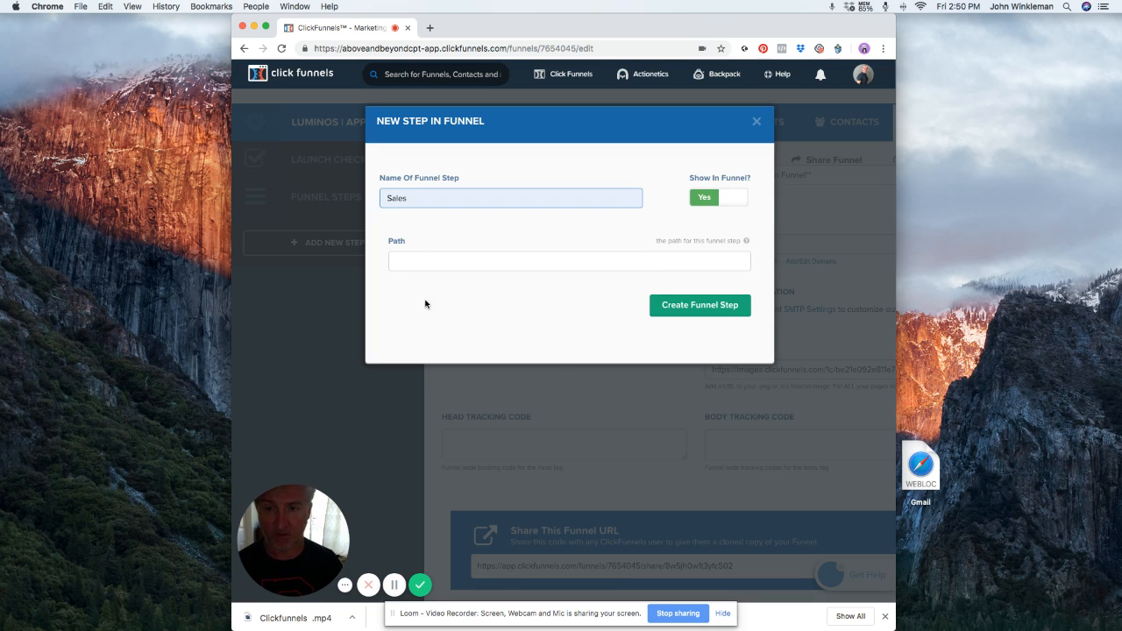
pyautogui.click(687, 309)
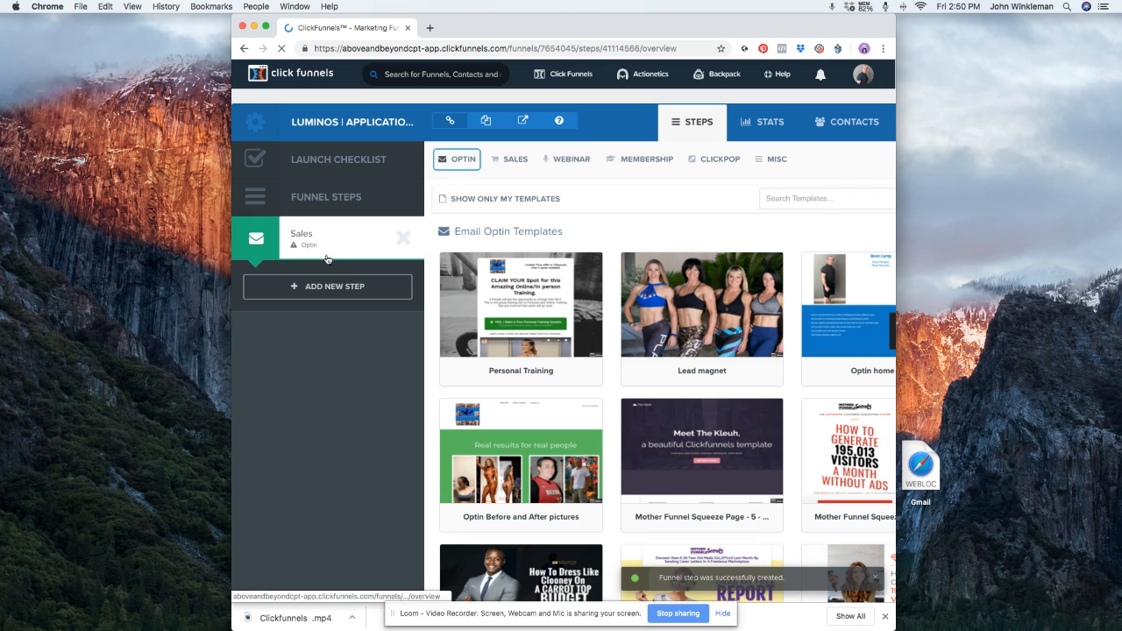
# Make the Sales step a Sales Page using the "Sign-In Page" template.
pyautogui.click(514, 161)
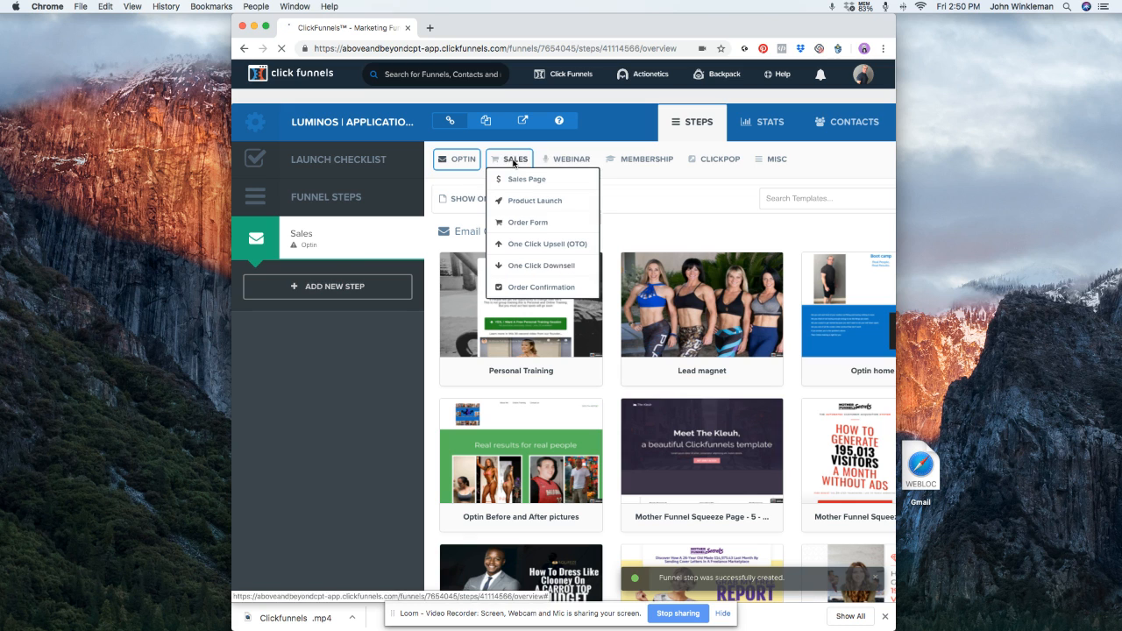
pyautogui.click(520, 178)
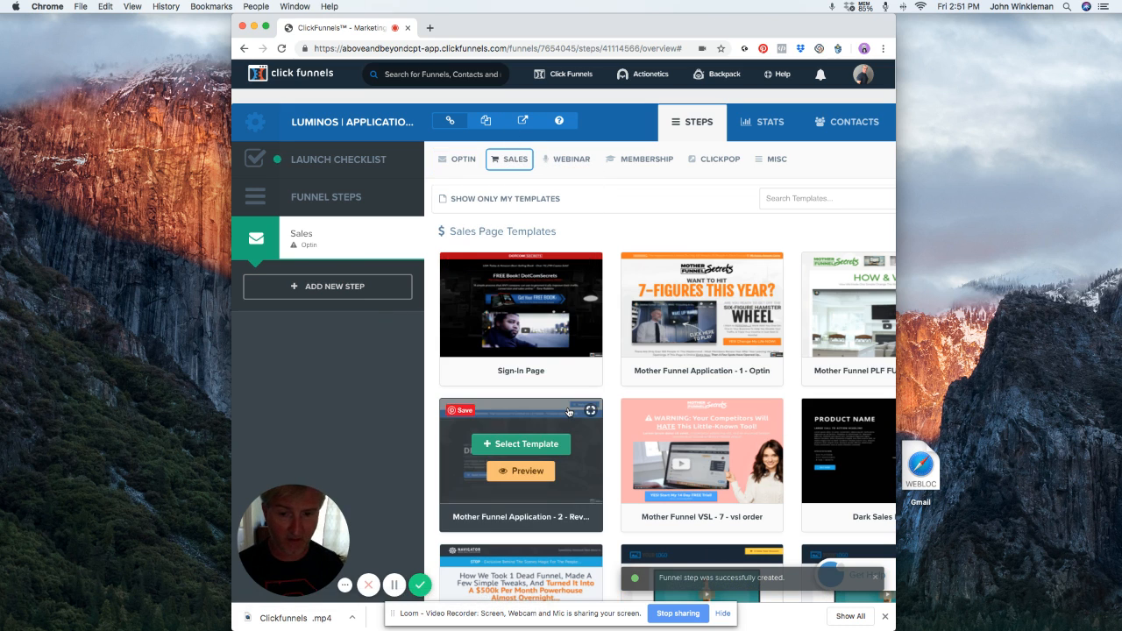
pyautogui.hscroll(2, 561, 438)
pyautogui.scroll(-4, 565, 421)
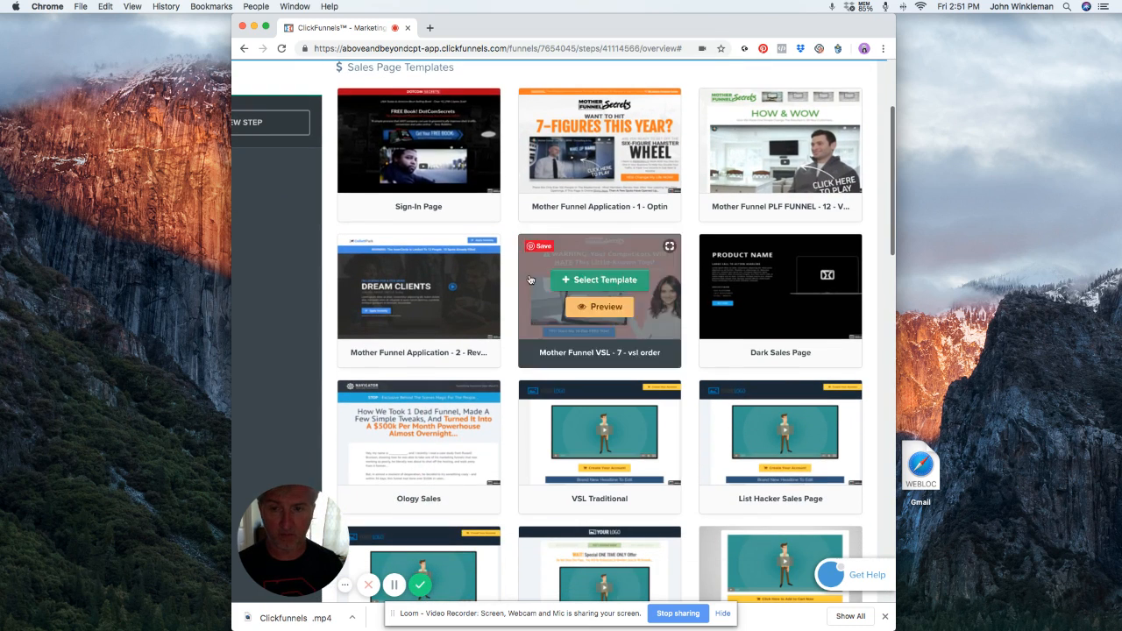
pyautogui.click(424, 138)
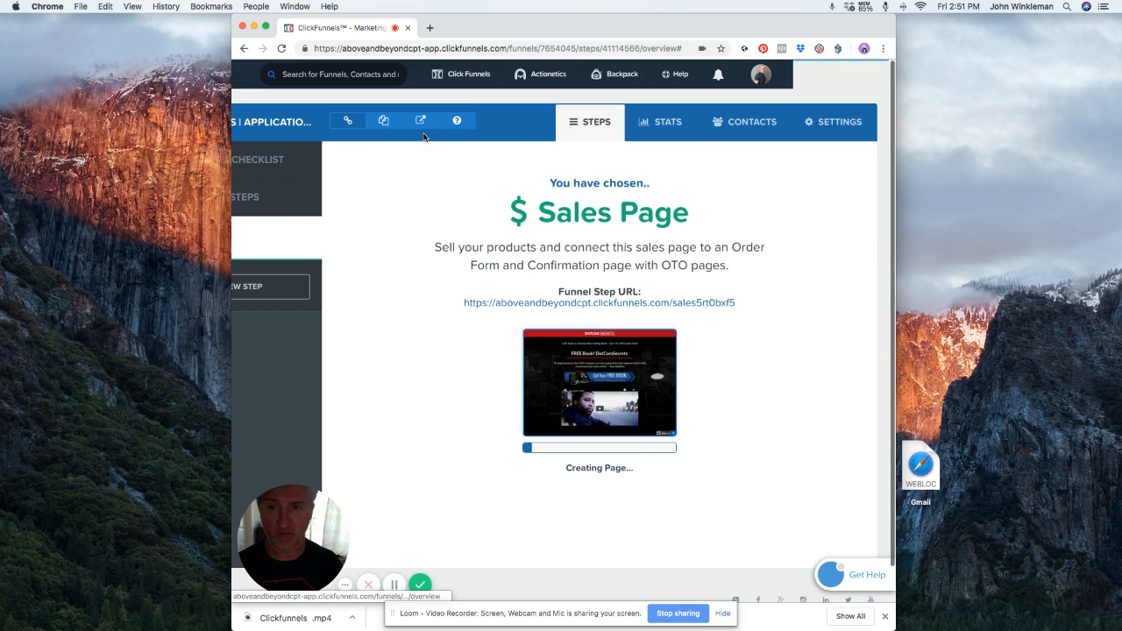
# Add a second funnel step named "order" with the path left empty.
pyautogui.hscroll(-2, 485, 184)
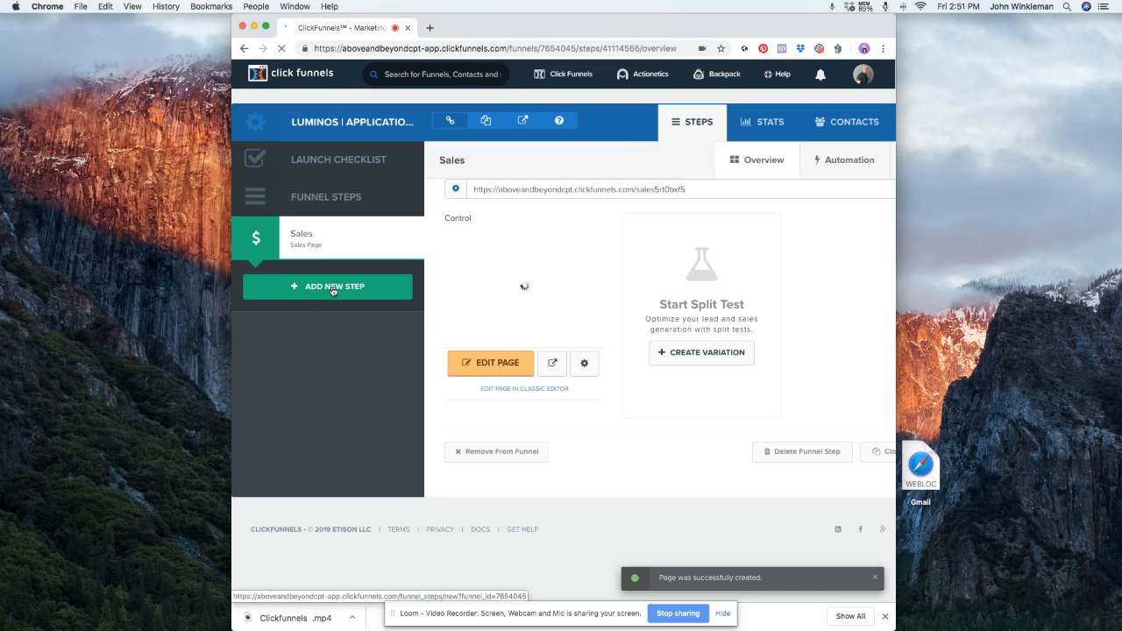
pyautogui.click(333, 289)
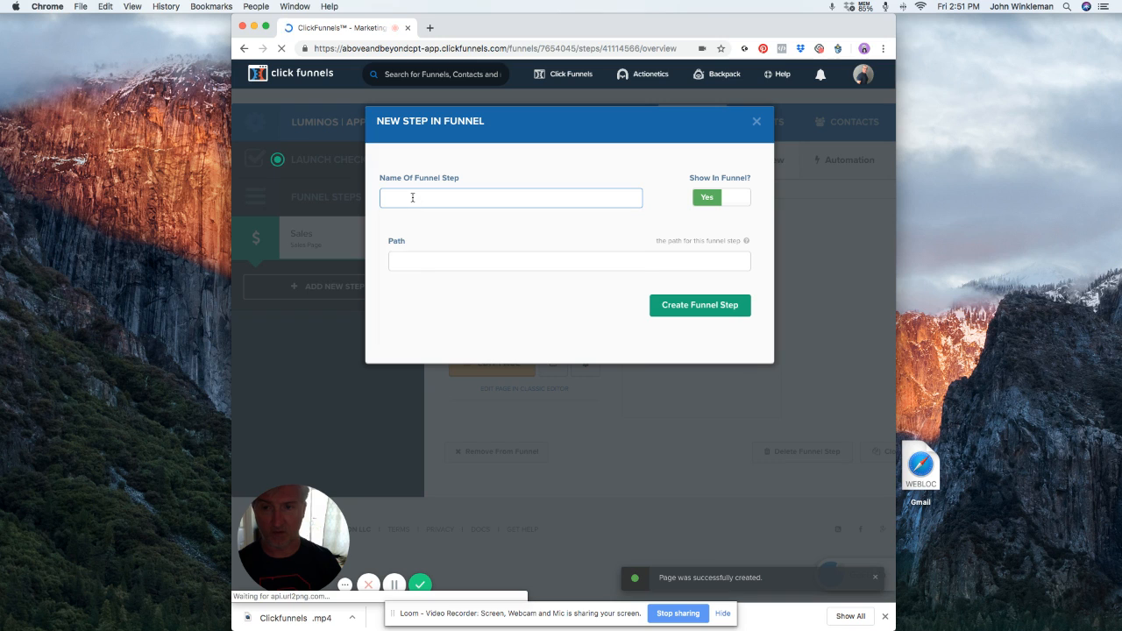
pyautogui.click(412, 197)
pyautogui.click(401, 224)
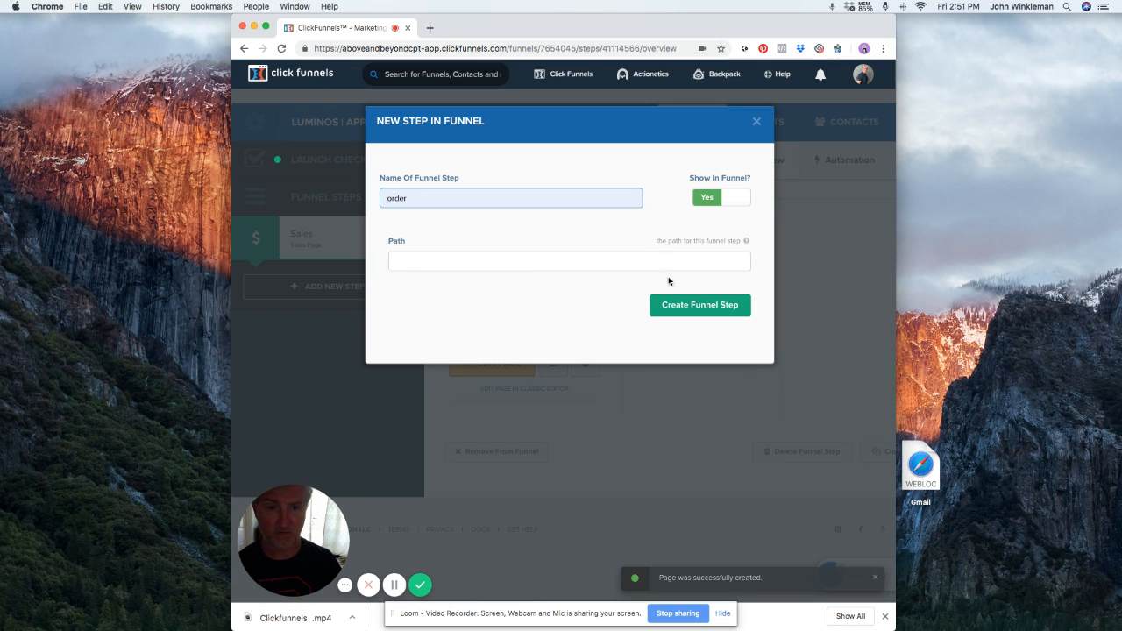
pyautogui.click(691, 307)
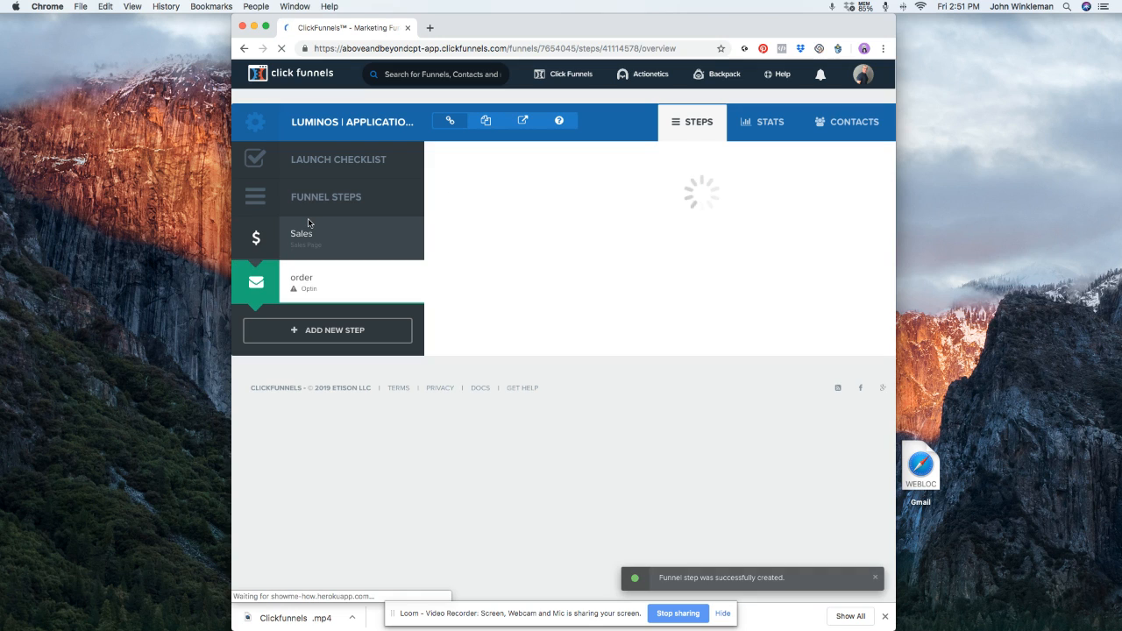
# Make the order step an Order Form using the "Dark Order Page" template.
pyautogui.moveTo(459, 161)
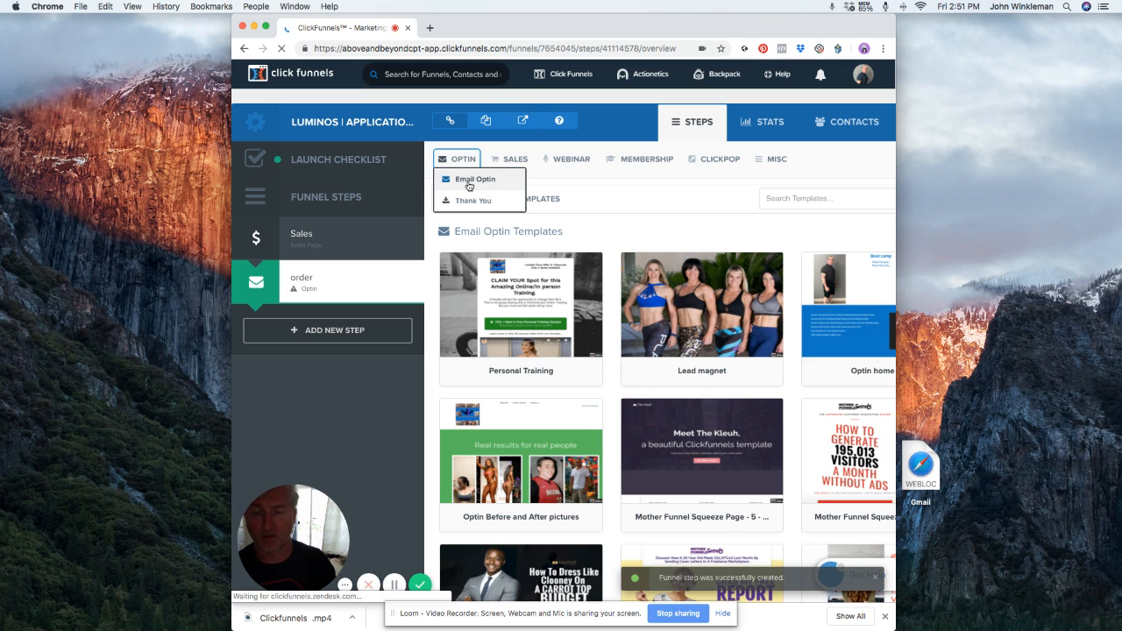
pyautogui.moveTo(509, 160)
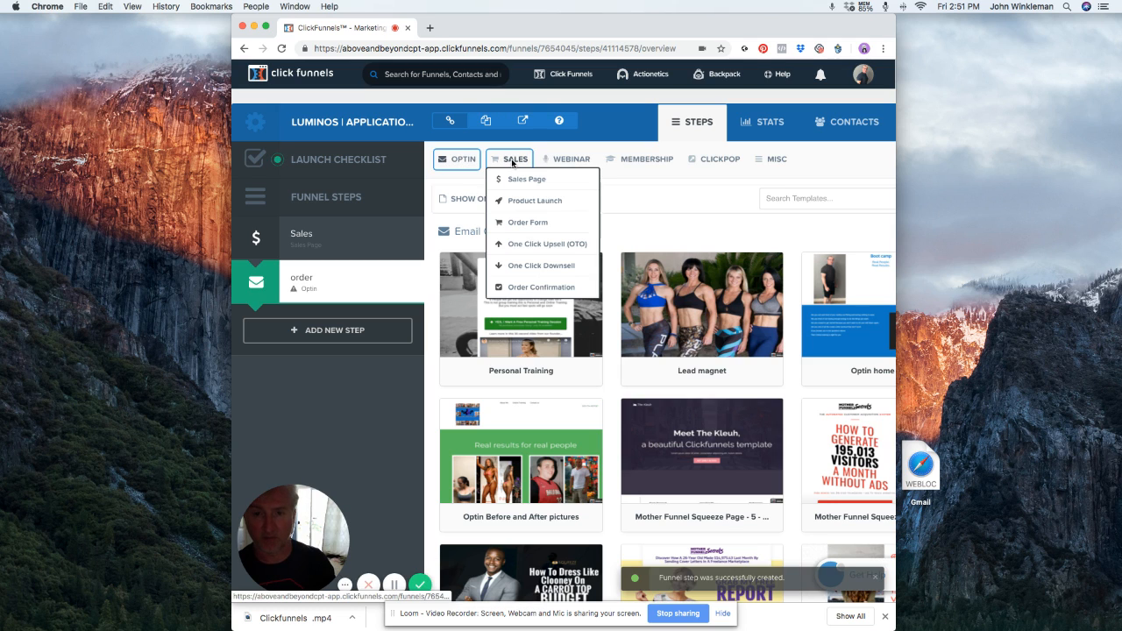
pyautogui.moveTo(567, 162)
pyautogui.moveTo(644, 164)
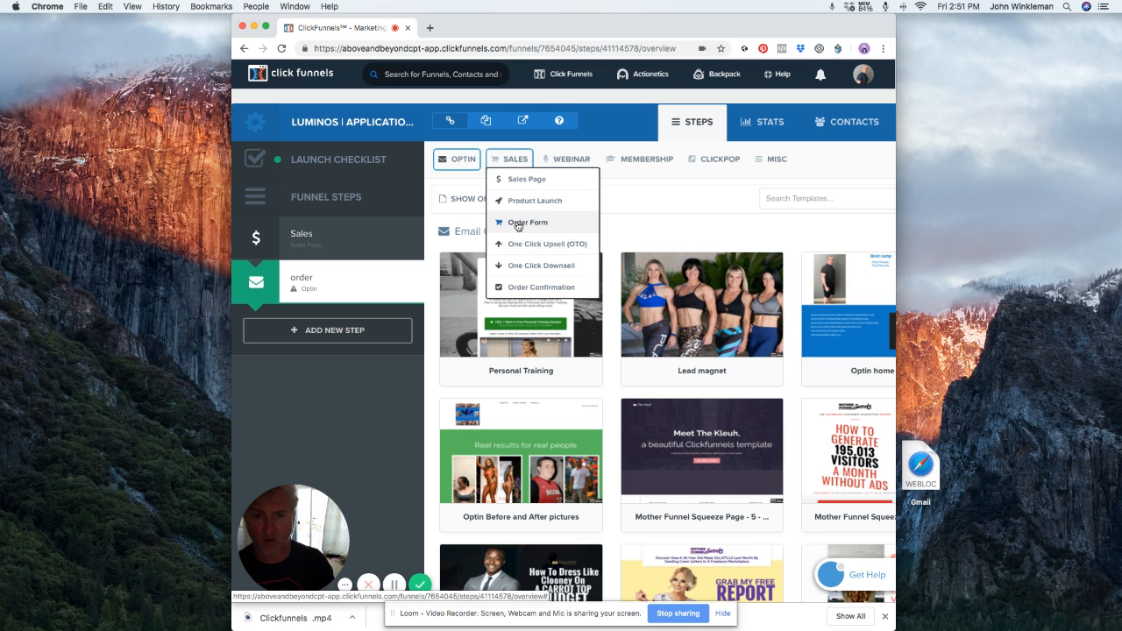
pyautogui.click(517, 223)
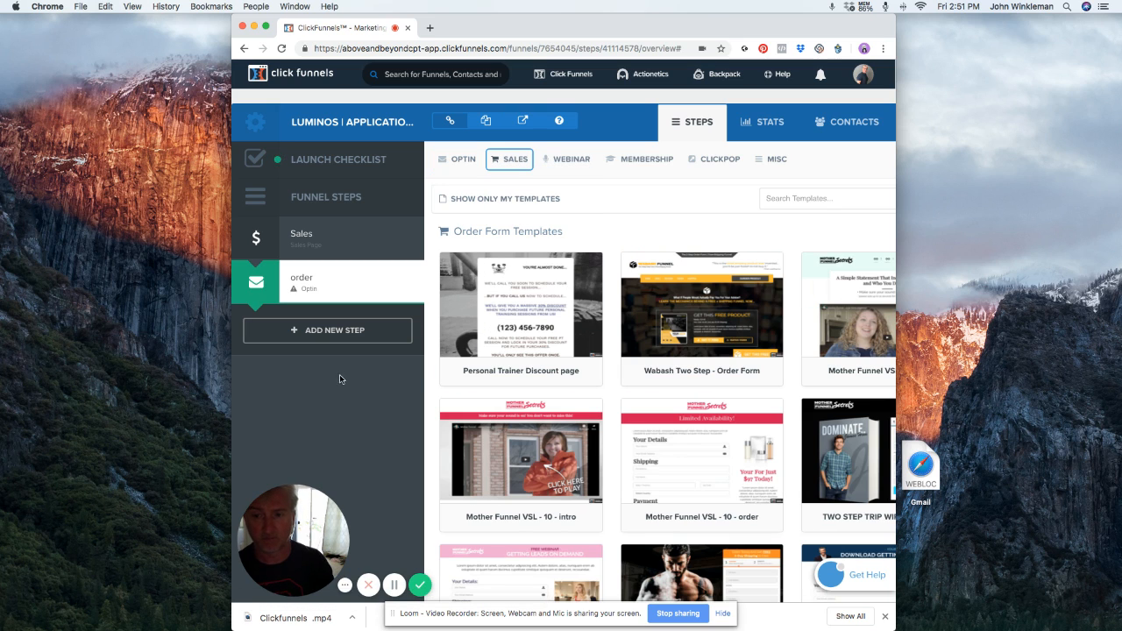
pyautogui.scroll(-10, 601, 351)
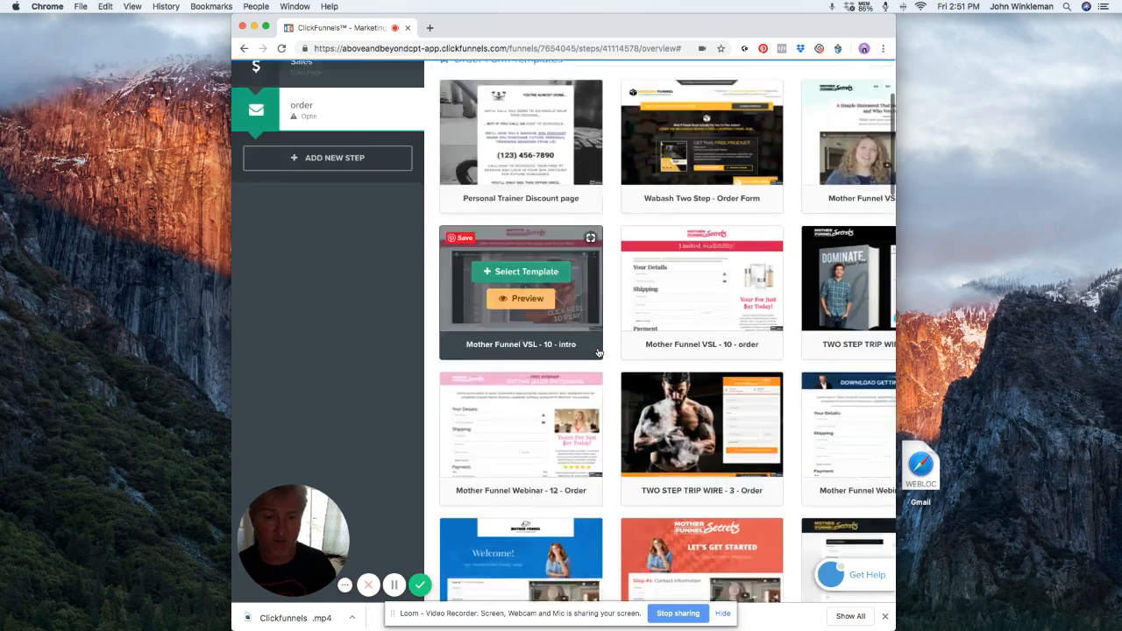
pyautogui.scroll(-10, 599, 352)
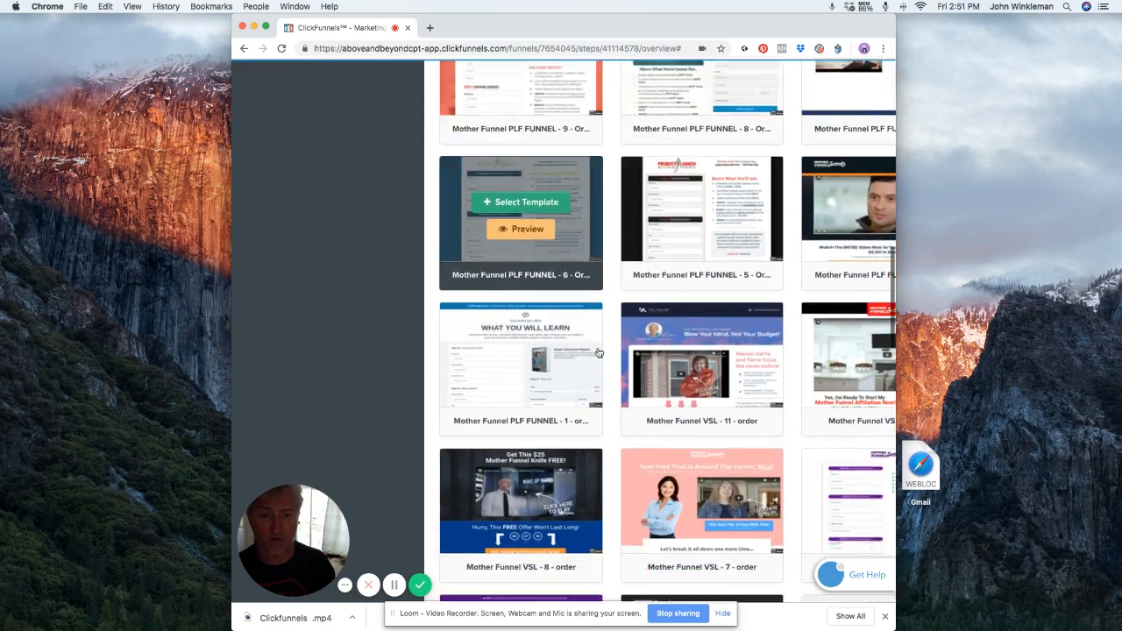
pyautogui.scroll(-8, 598, 352)
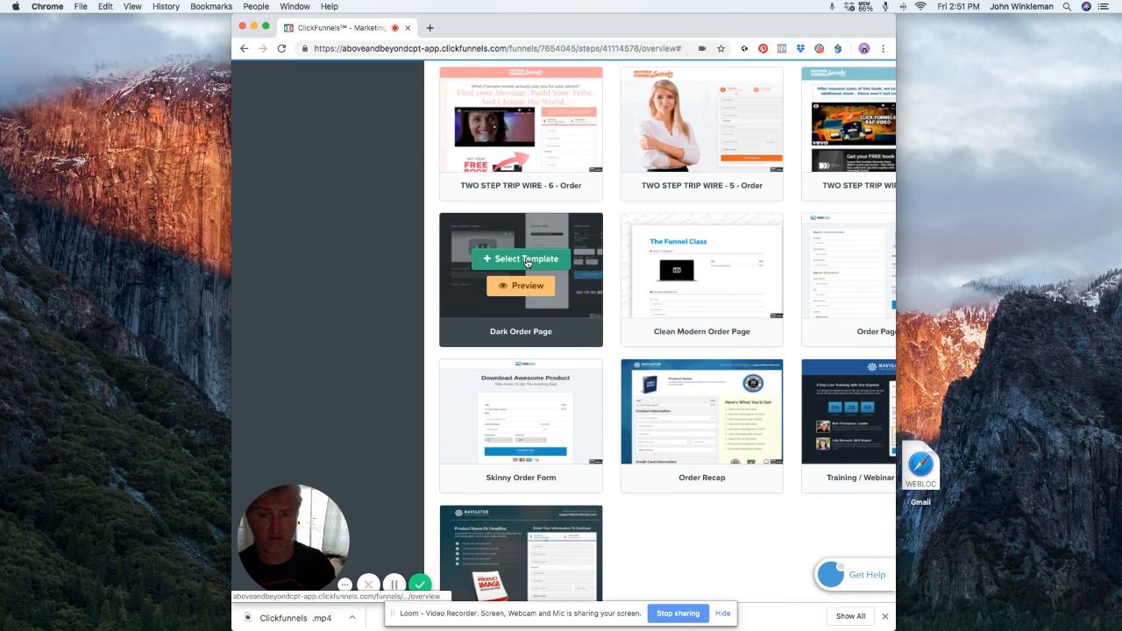
pyautogui.click(530, 259)
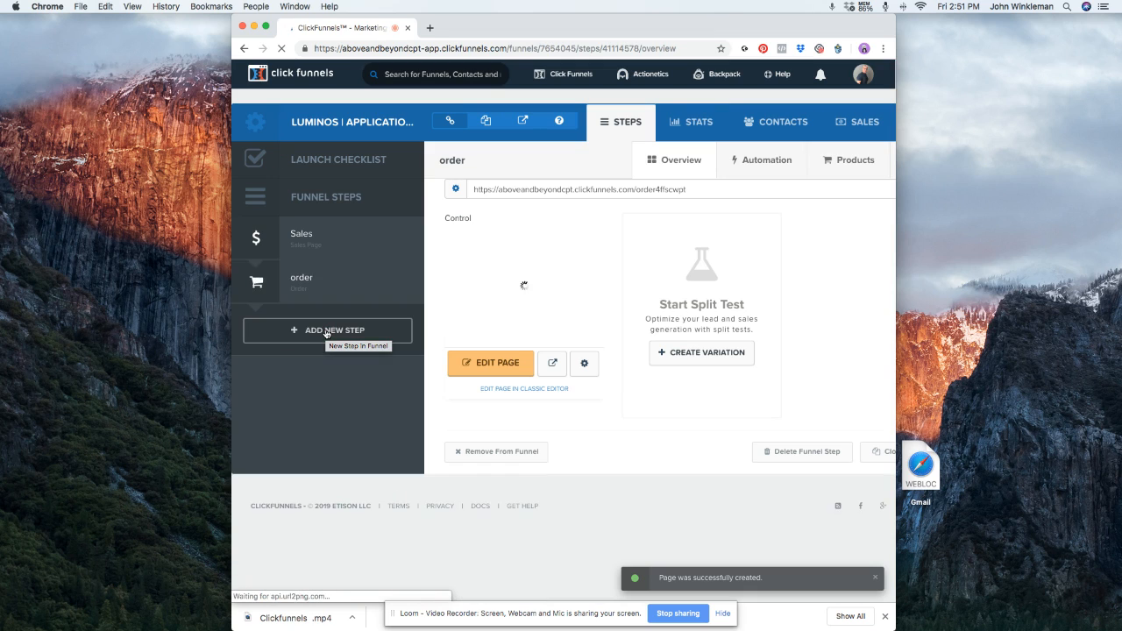
# Add a third funnel step named "Thank you" with the path left empty.
pyautogui.click(325, 330)
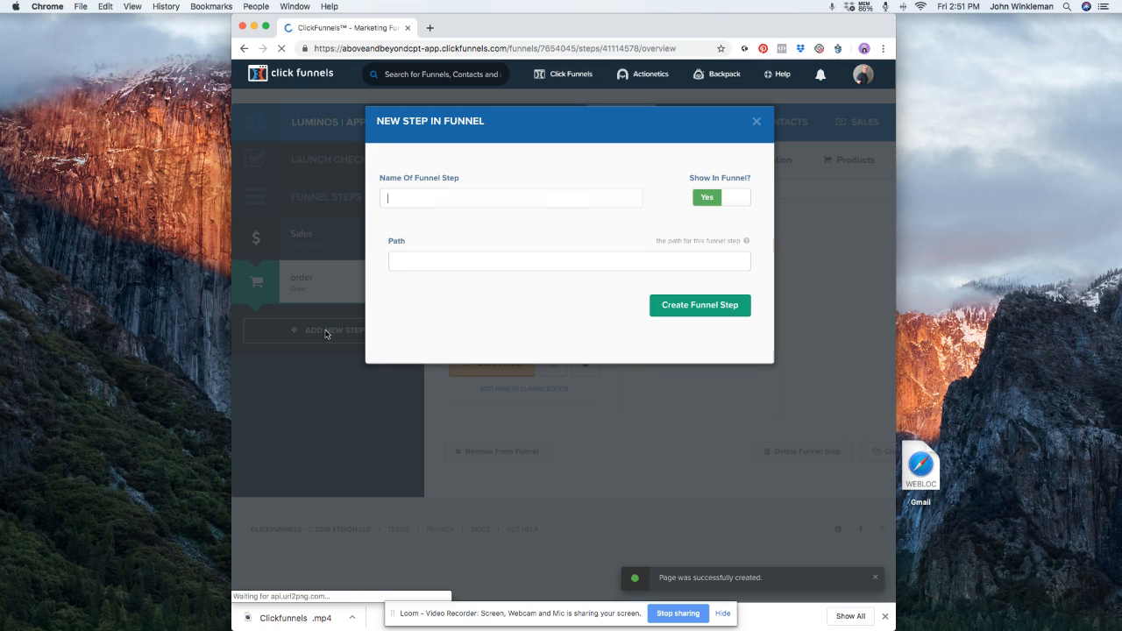
pyautogui.click(430, 204)
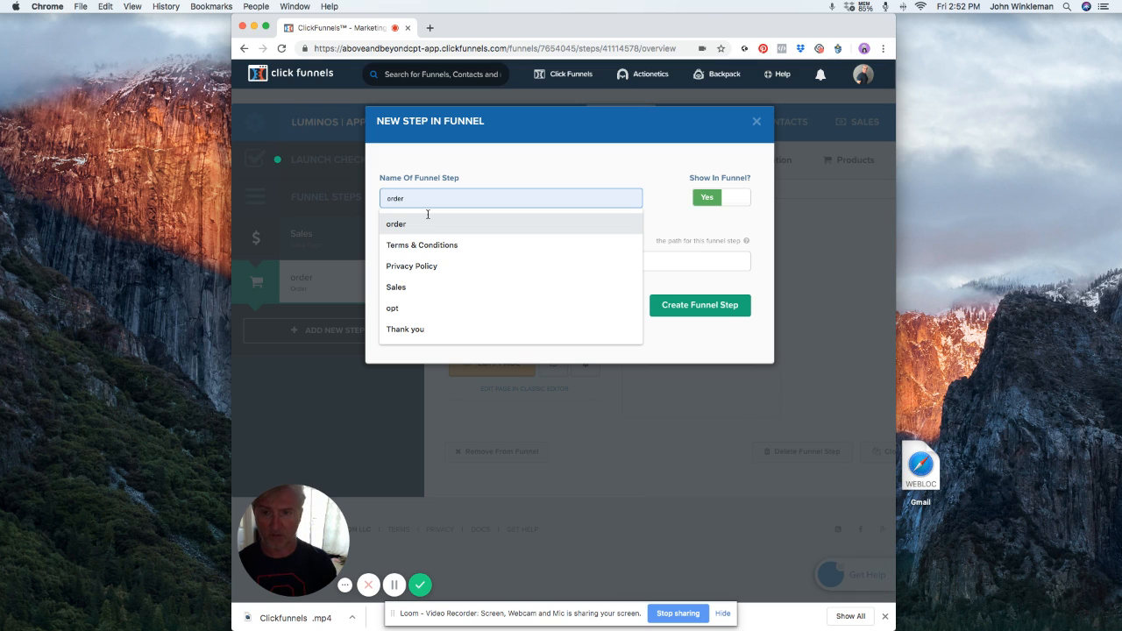
pyautogui.write('Thank')
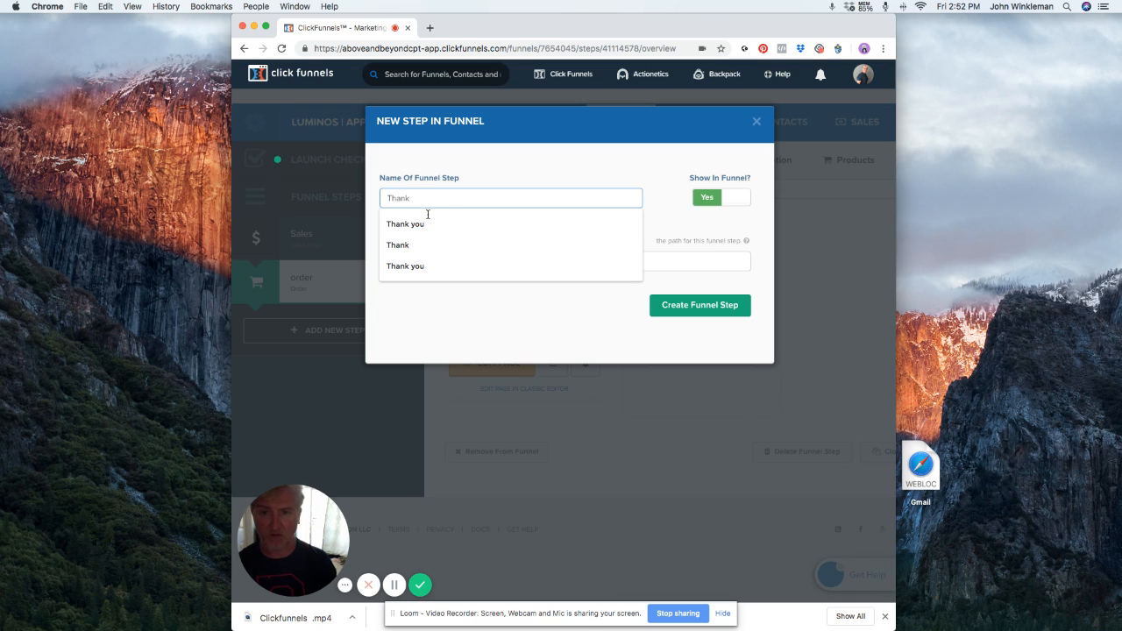
pyautogui.click(415, 225)
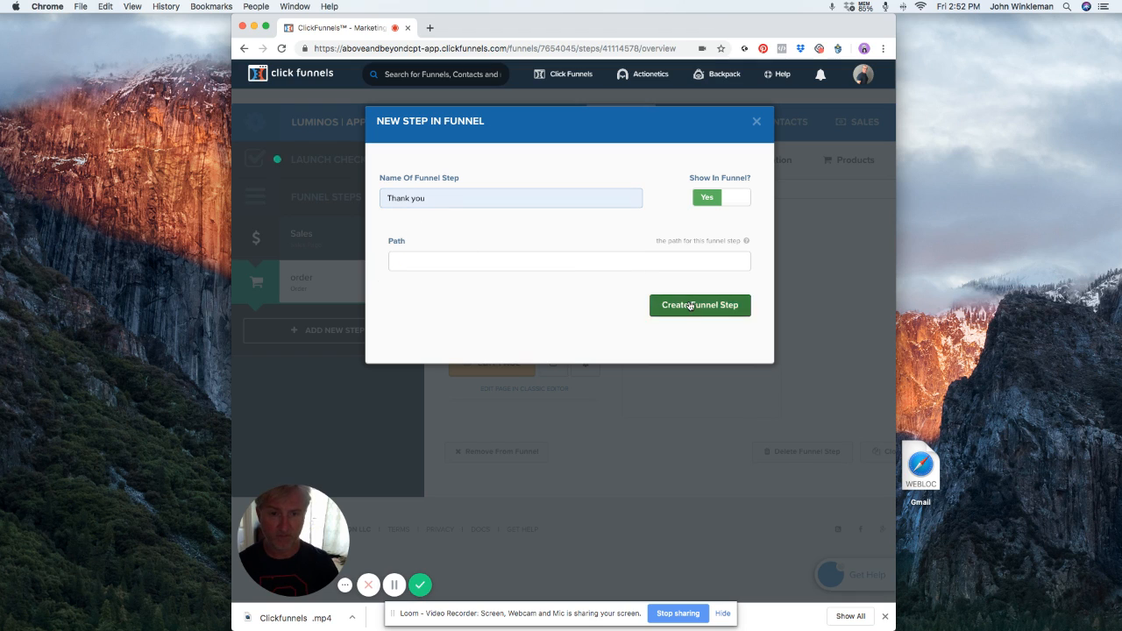
pyautogui.click(689, 305)
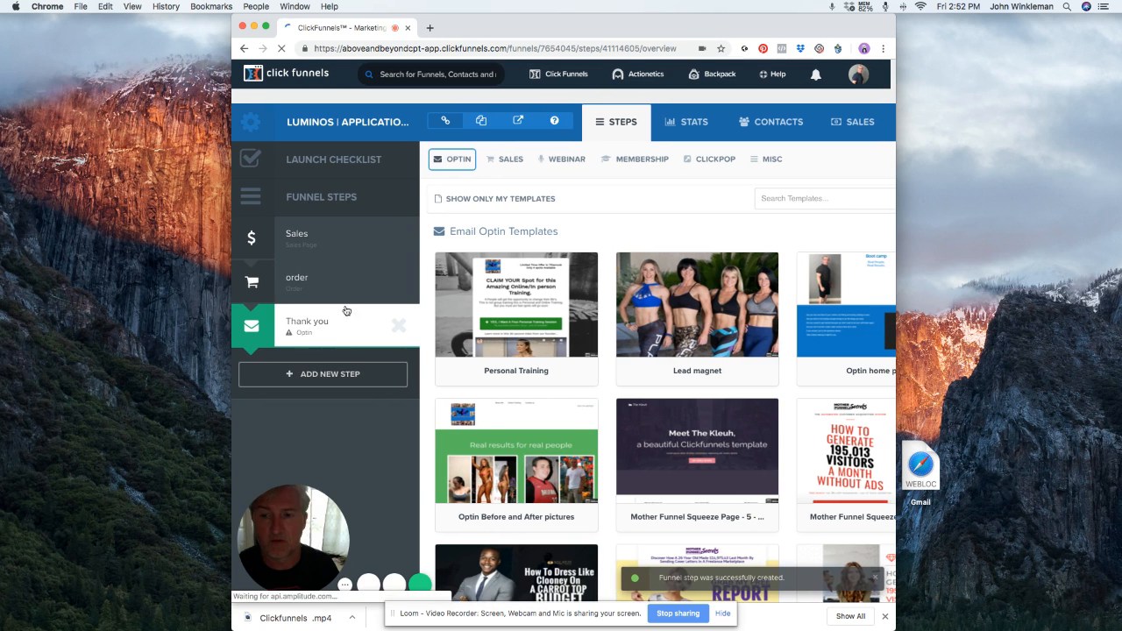
# Make the Thank you step an Order Confirmation using the blue "Congrats - Order Complete!" template, Mother Funnel PLF FUNNEL - 9.
pyautogui.click(509, 161)
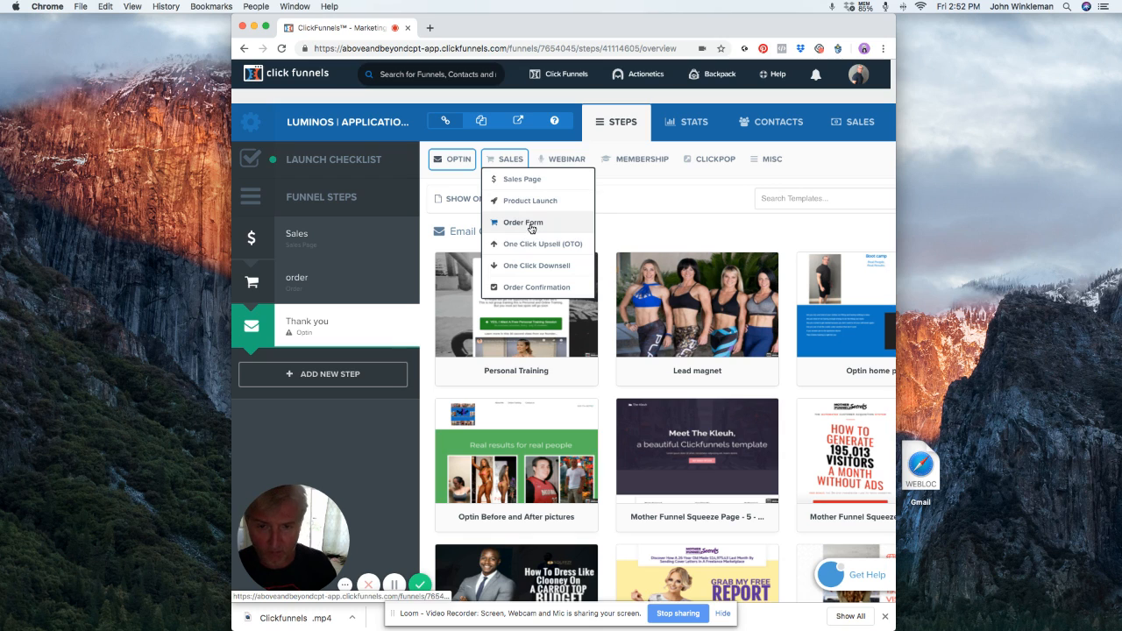
pyautogui.click(540, 293)
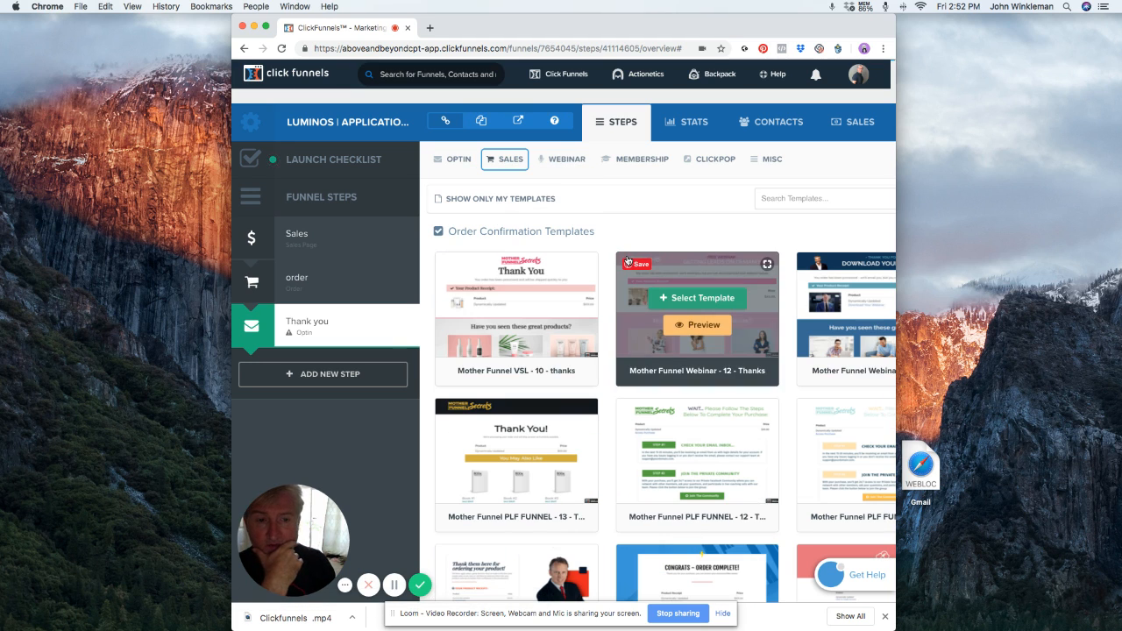
pyautogui.scroll(-5, 526, 289)
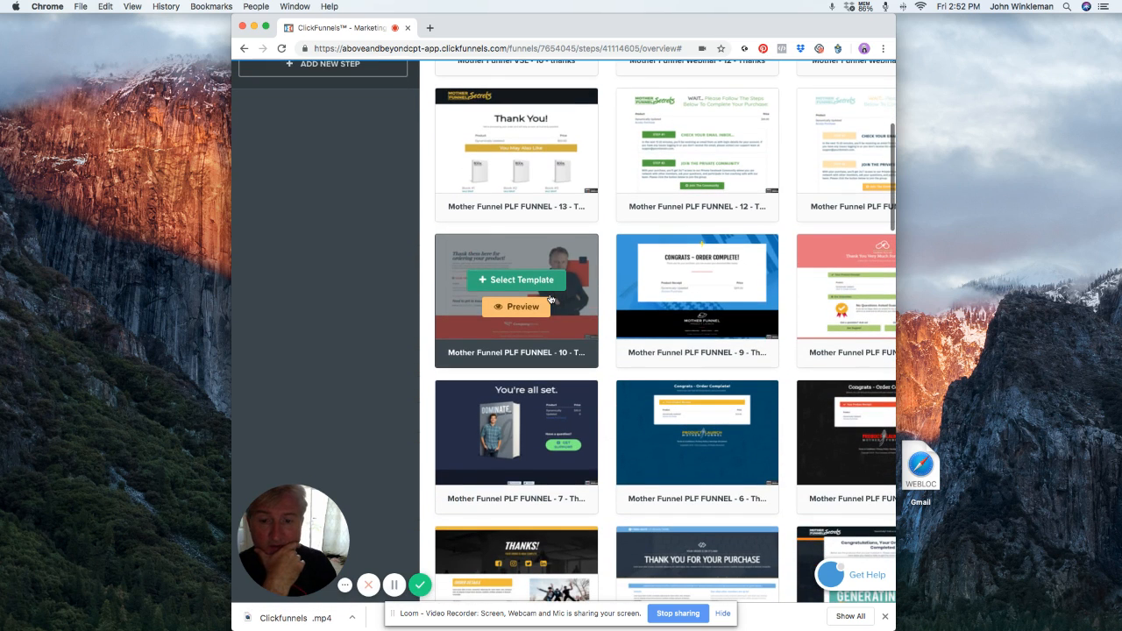
pyautogui.click(700, 280)
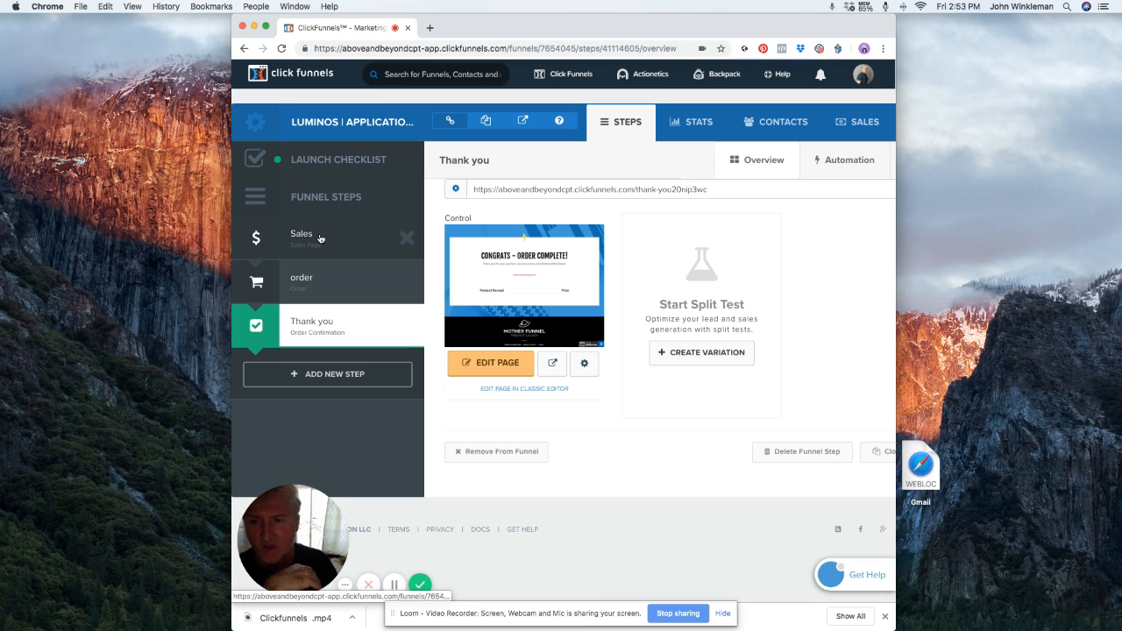
# With the Sales step selected, search Google for "shoes and socks" in a separate browser window and open the Skinners site.
pyautogui.click(319, 237)
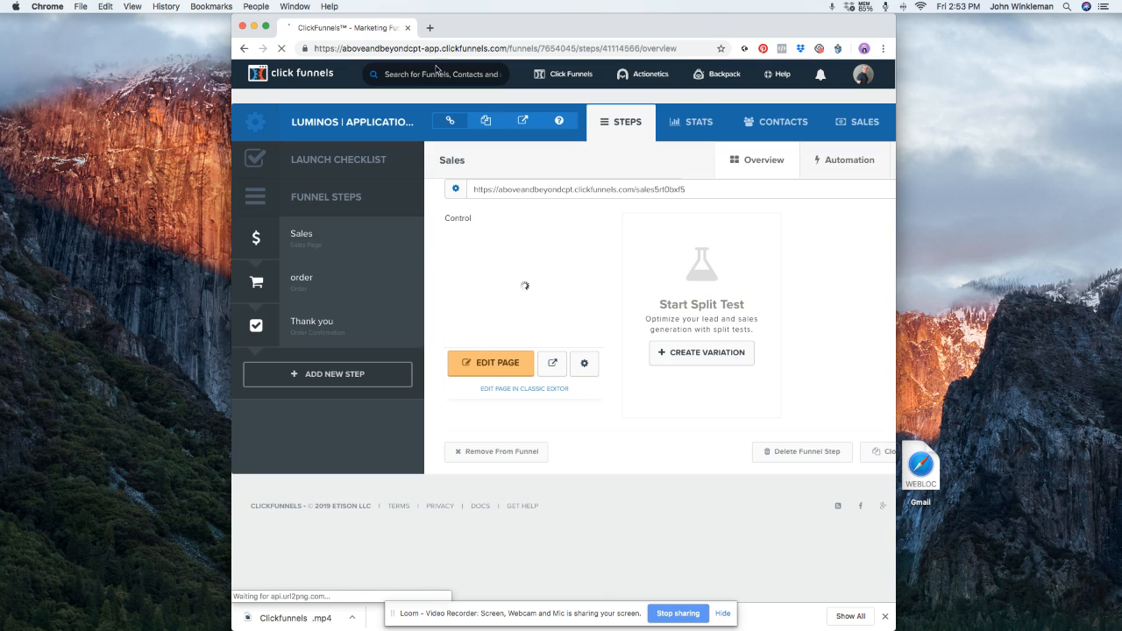
pyautogui.moveTo(430, 29); pyautogui.dragTo(765, 36)
pyautogui.click(292, 29)
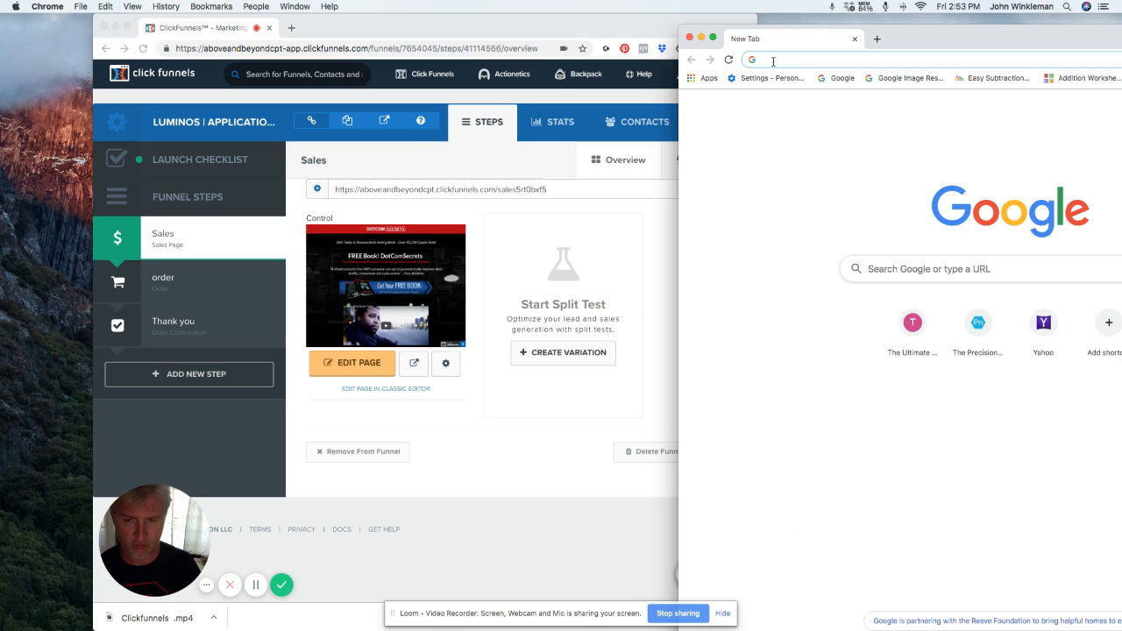
pyautogui.write('sh')
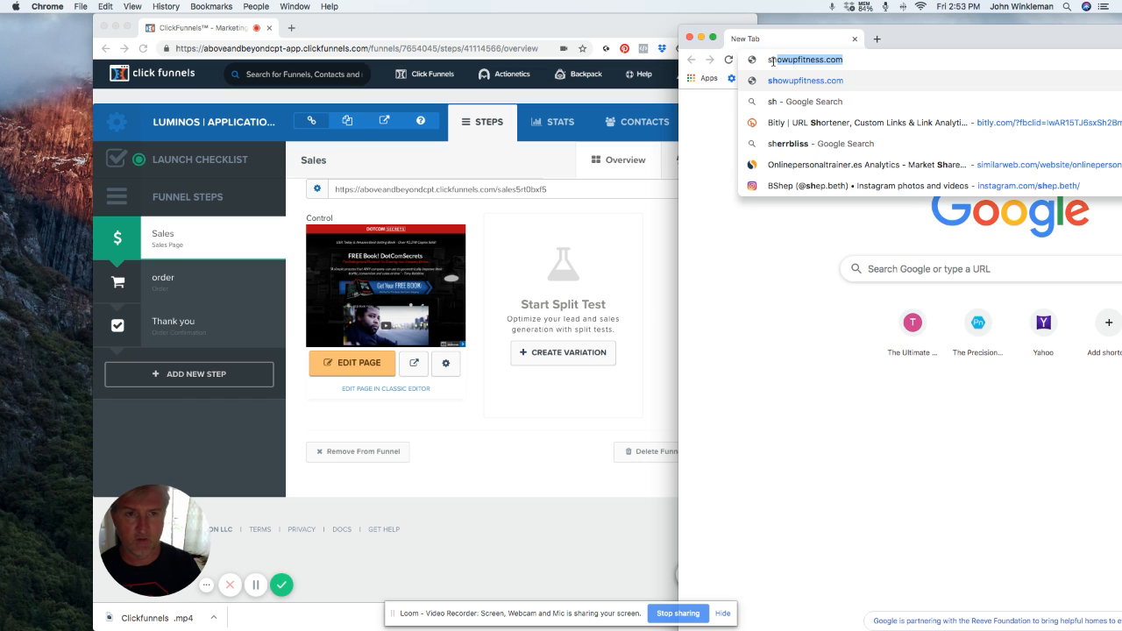
pyautogui.write('oes')
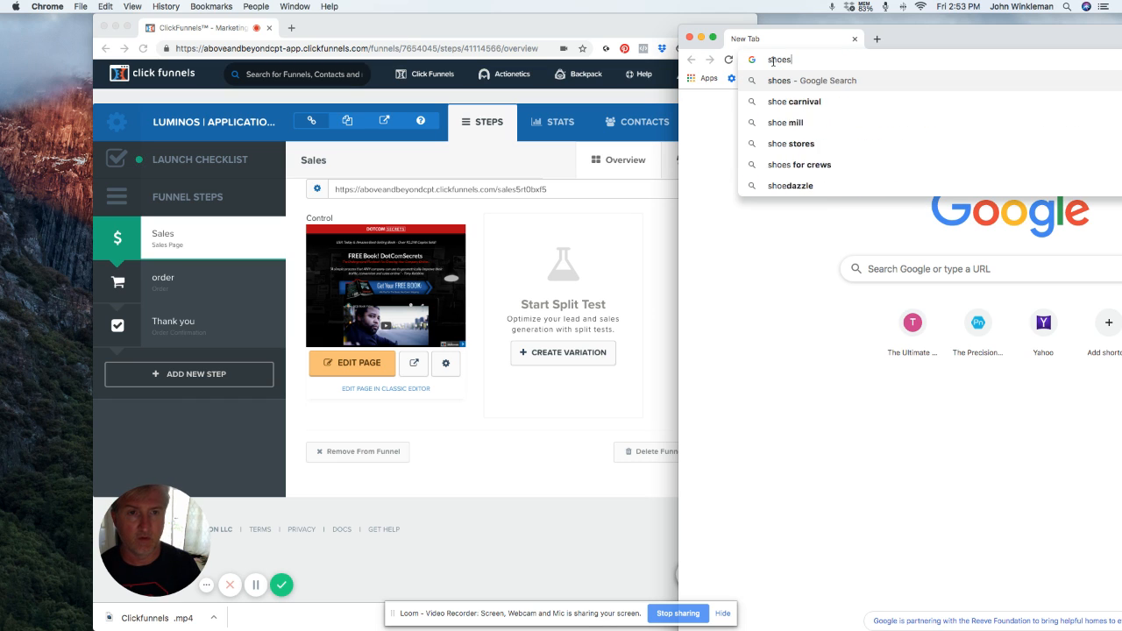
pyautogui.write(' and socks')
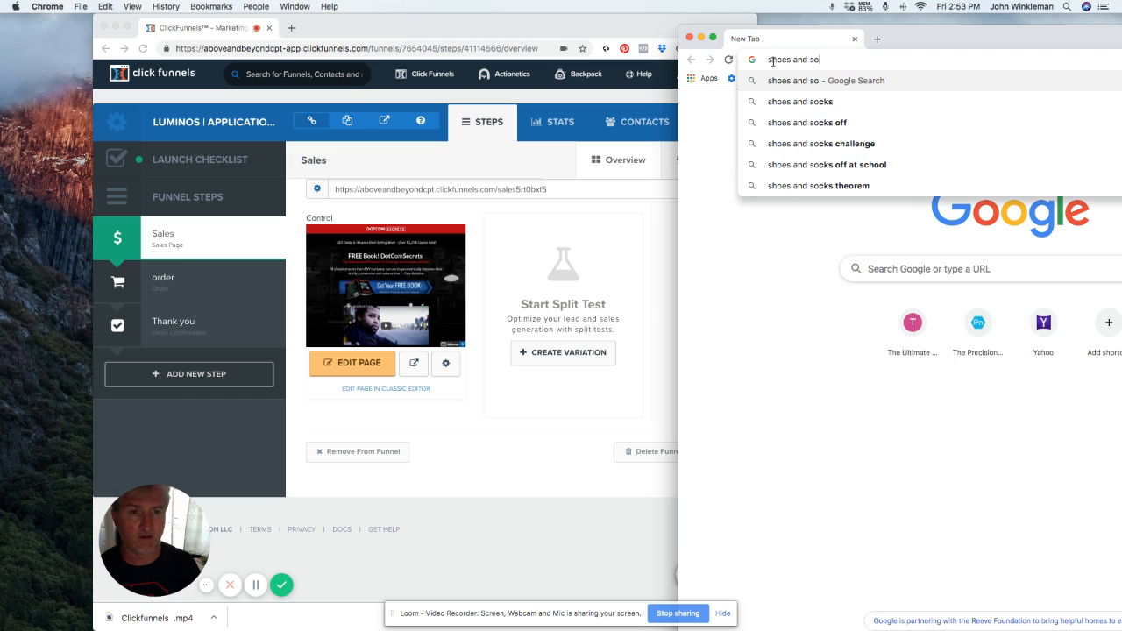
pyautogui.press('Return')
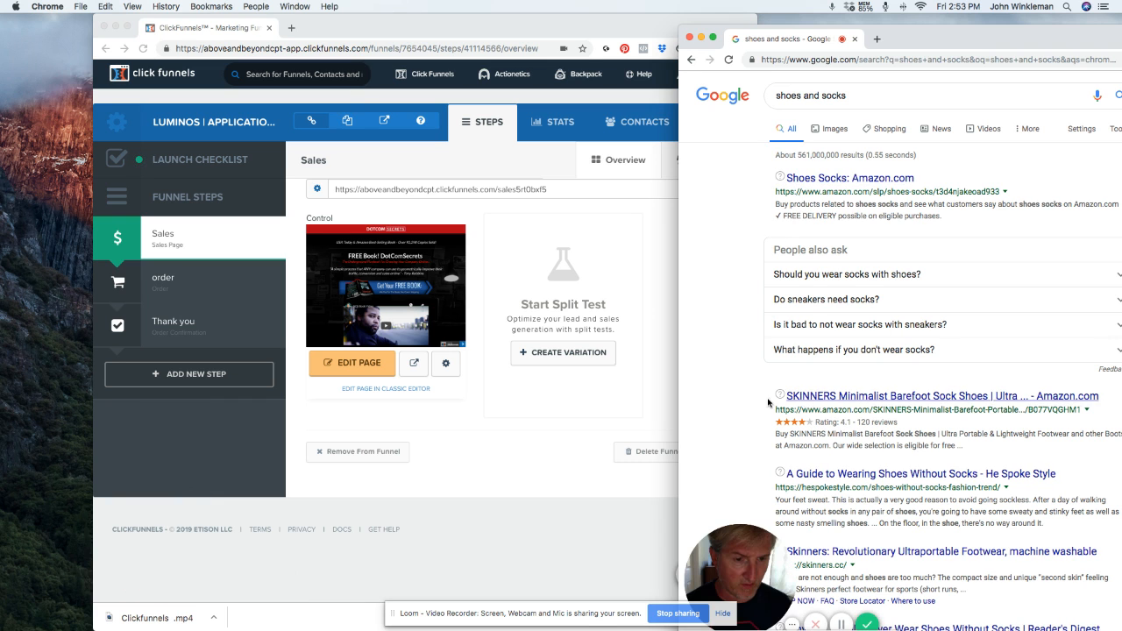
pyautogui.scroll(-5, 780, 352)
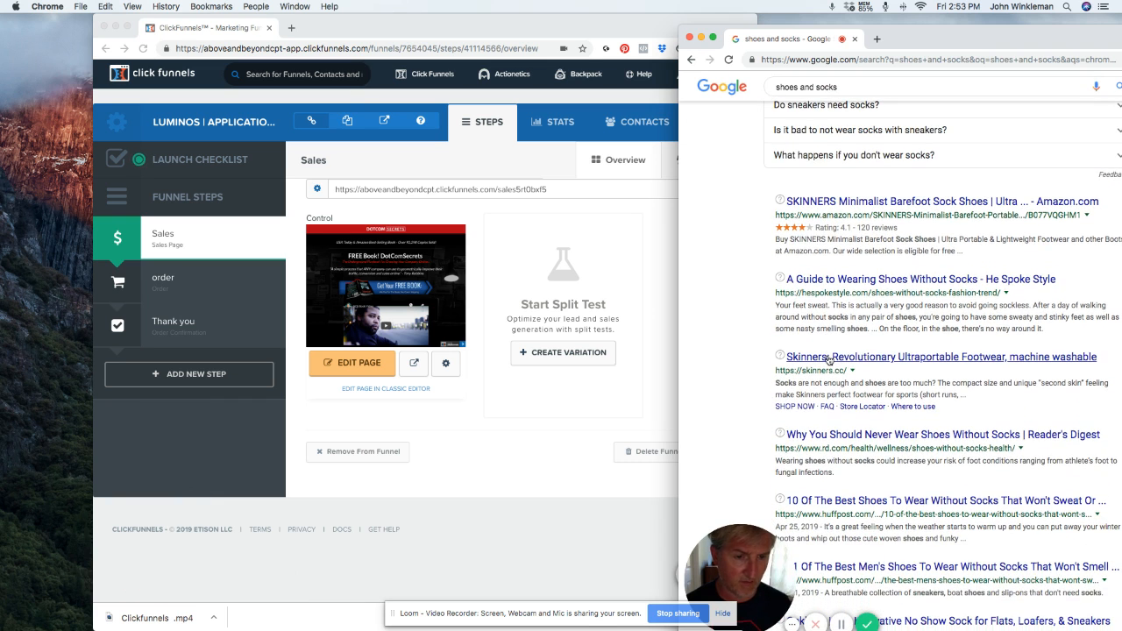
pyautogui.click(828, 360)
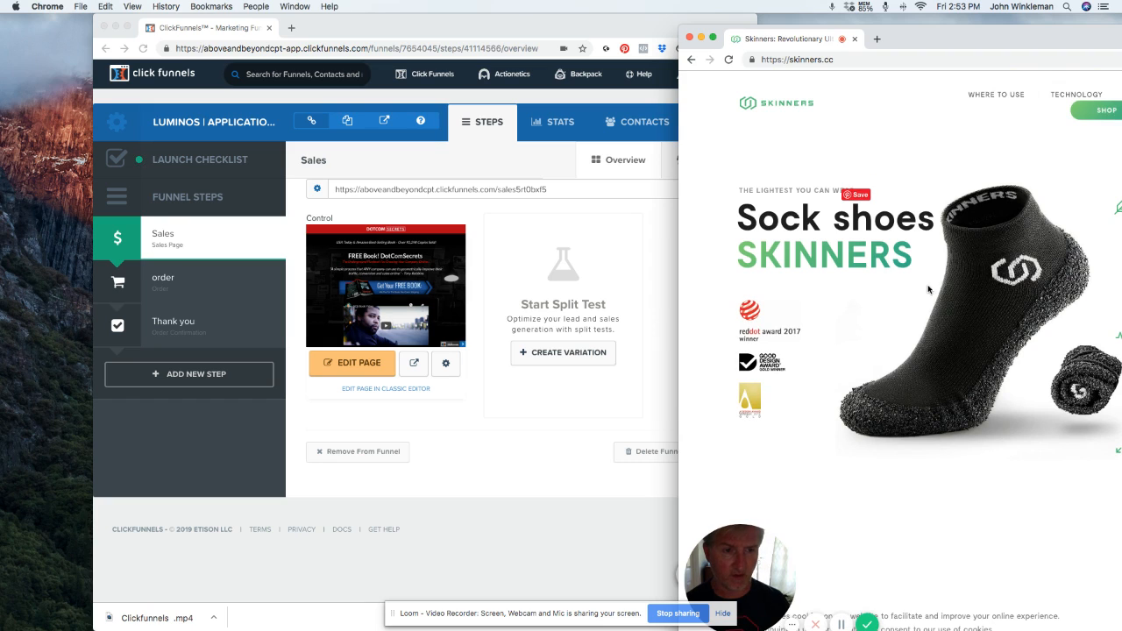
# Open the Sales page in the page editor, and look through the Skinners product page before closing its window.
pyautogui.click(343, 365)
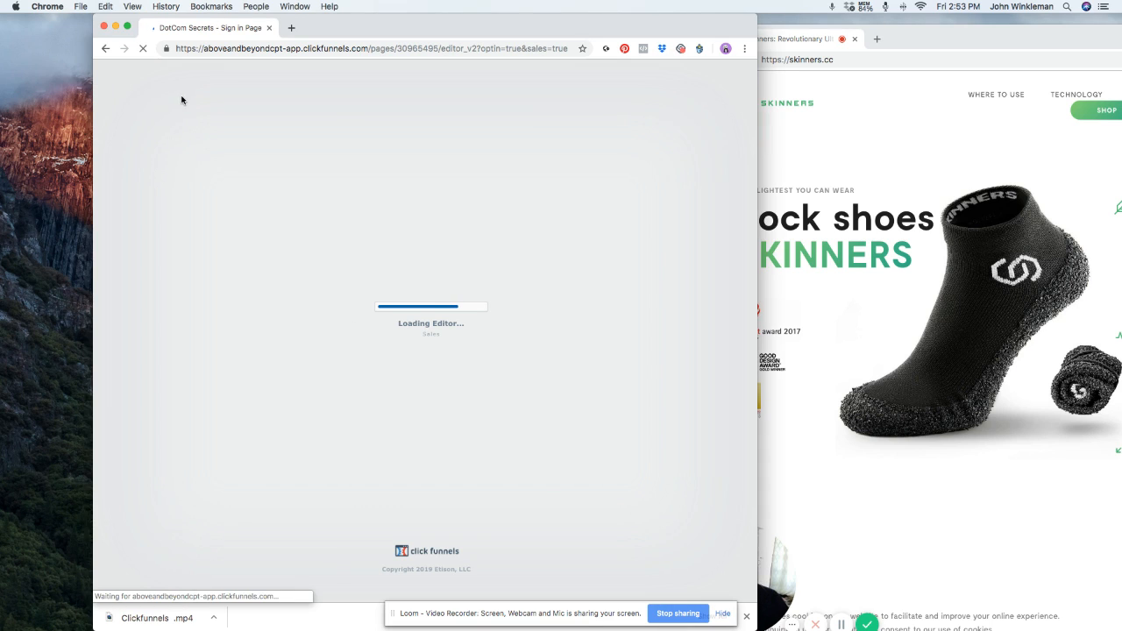
pyautogui.click(923, 38)
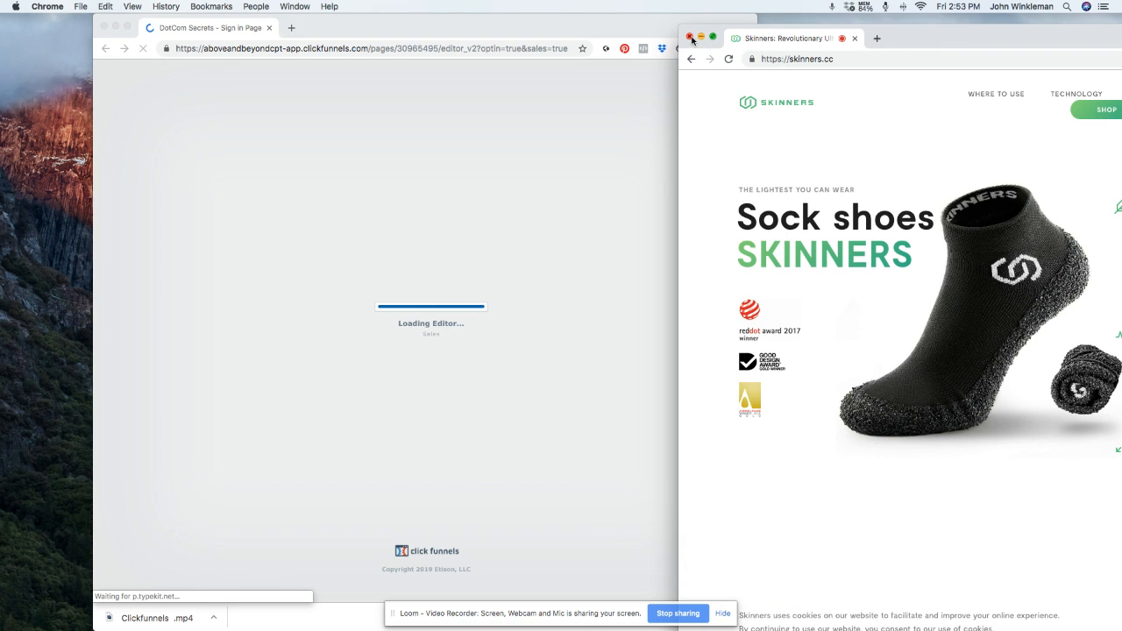
pyautogui.click(713, 36)
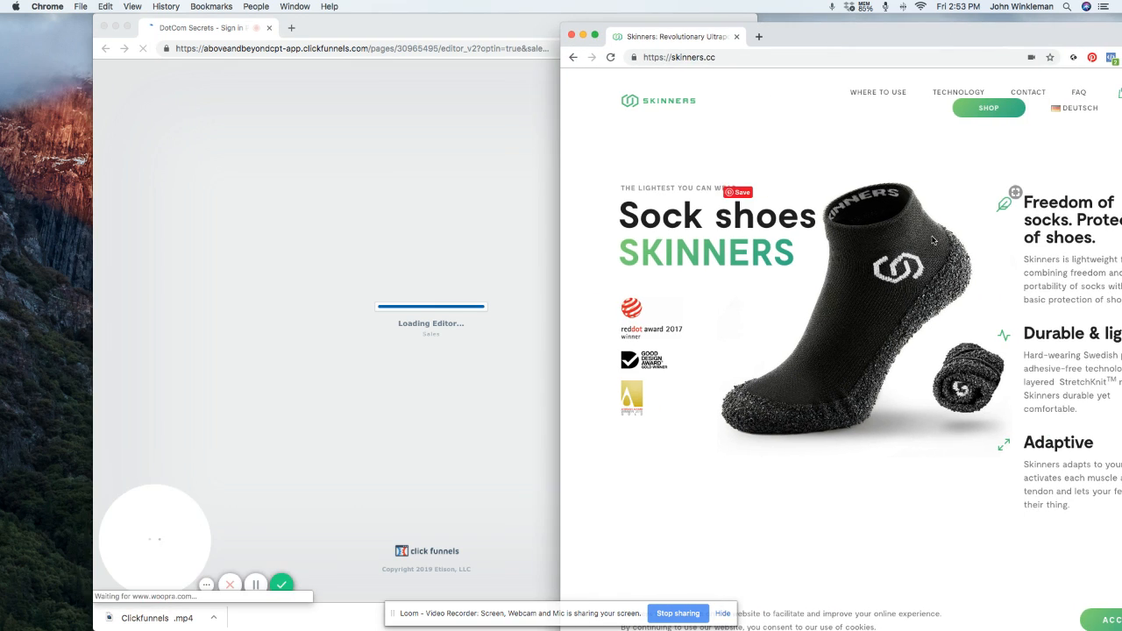
pyautogui.moveTo(976, 19); pyautogui.dragTo(839, 28)
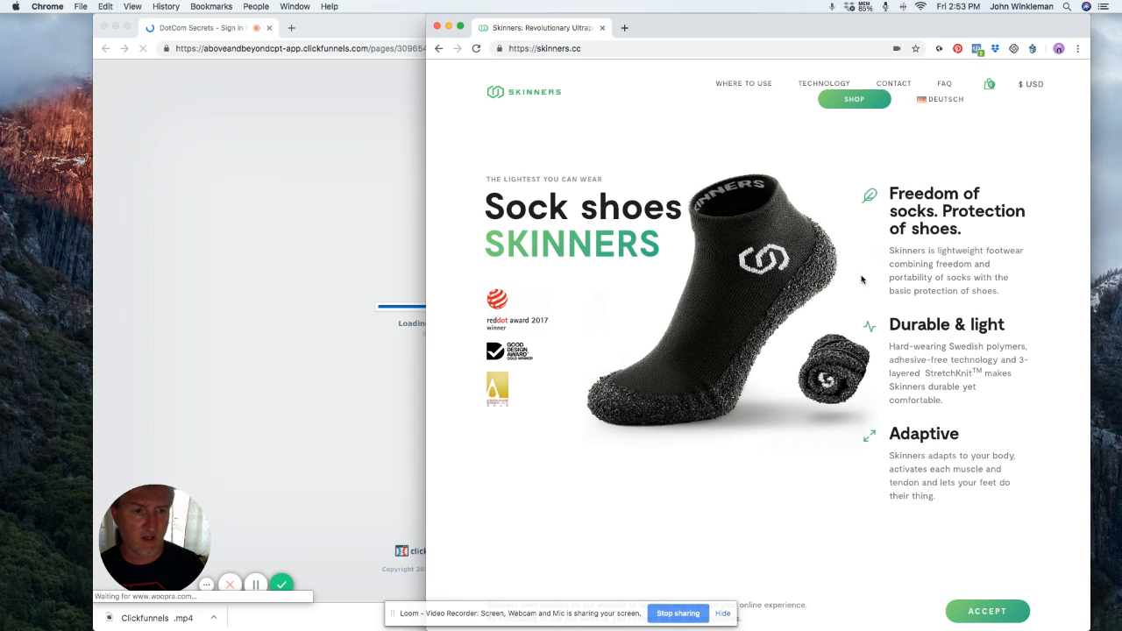
pyautogui.scroll(-10, 639, 316)
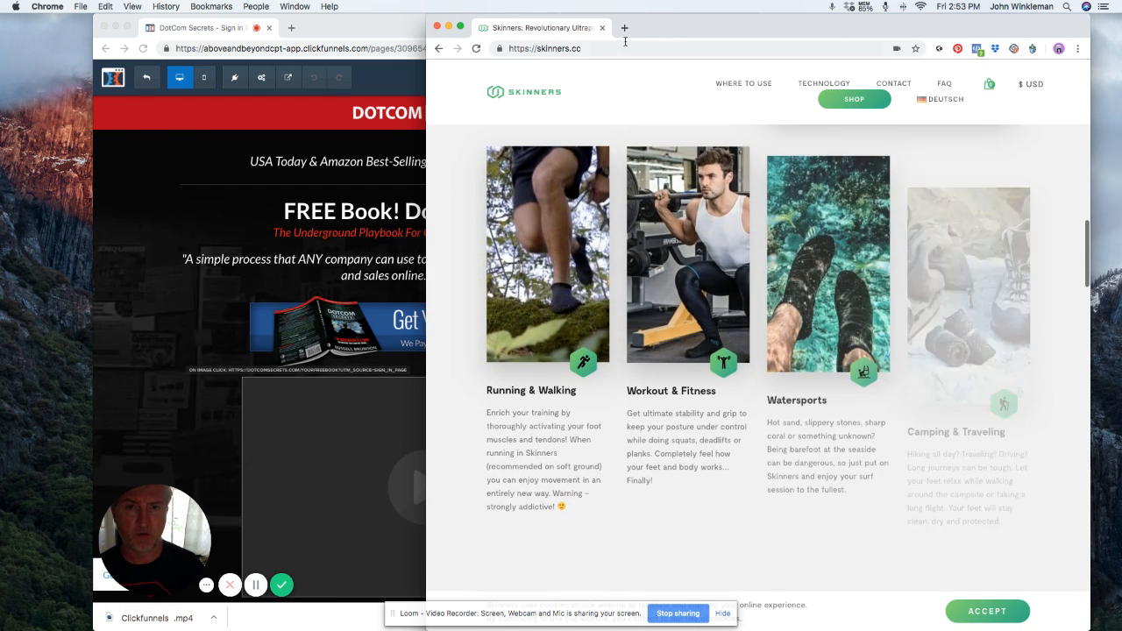
pyautogui.click(438, 28)
pyautogui.moveTo(447, 30); pyautogui.dragTo(505, 30)
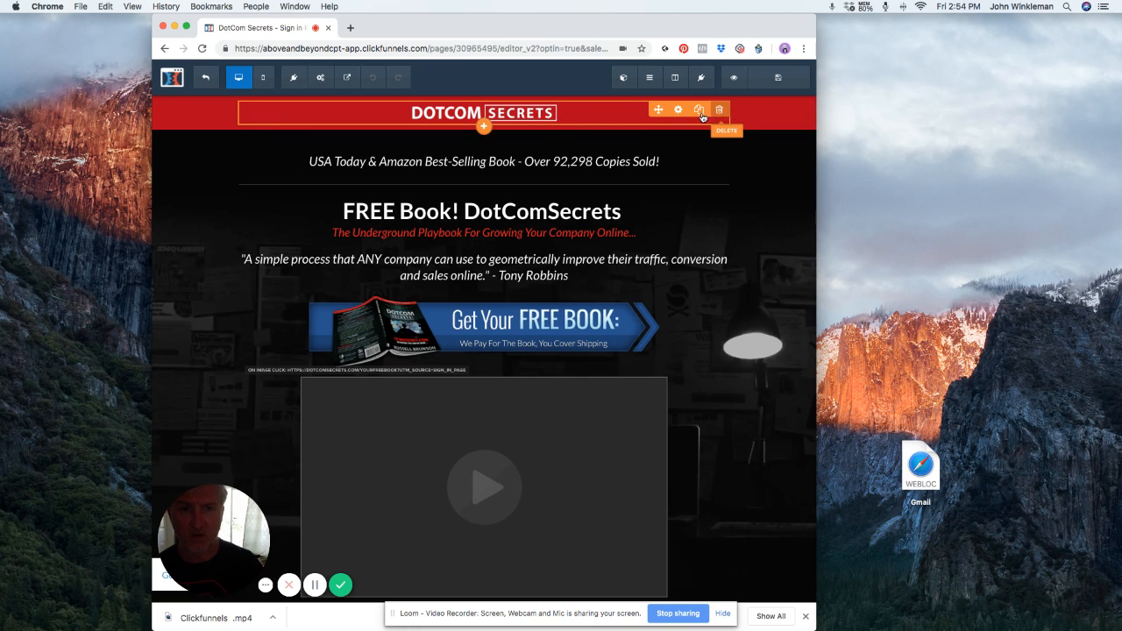
# Replace the DotCom Secrets logo in the red header with the resistance bands image from the uploaded images library.
pyautogui.click(569, 117)
pyautogui.click(459, 120)
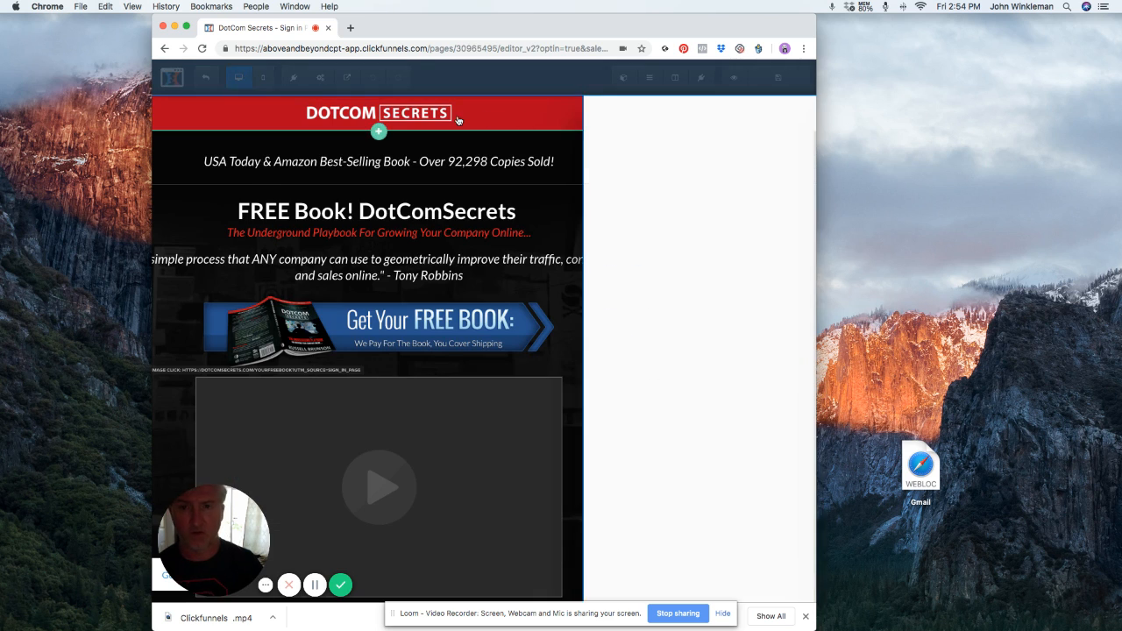
pyautogui.click(553, 119)
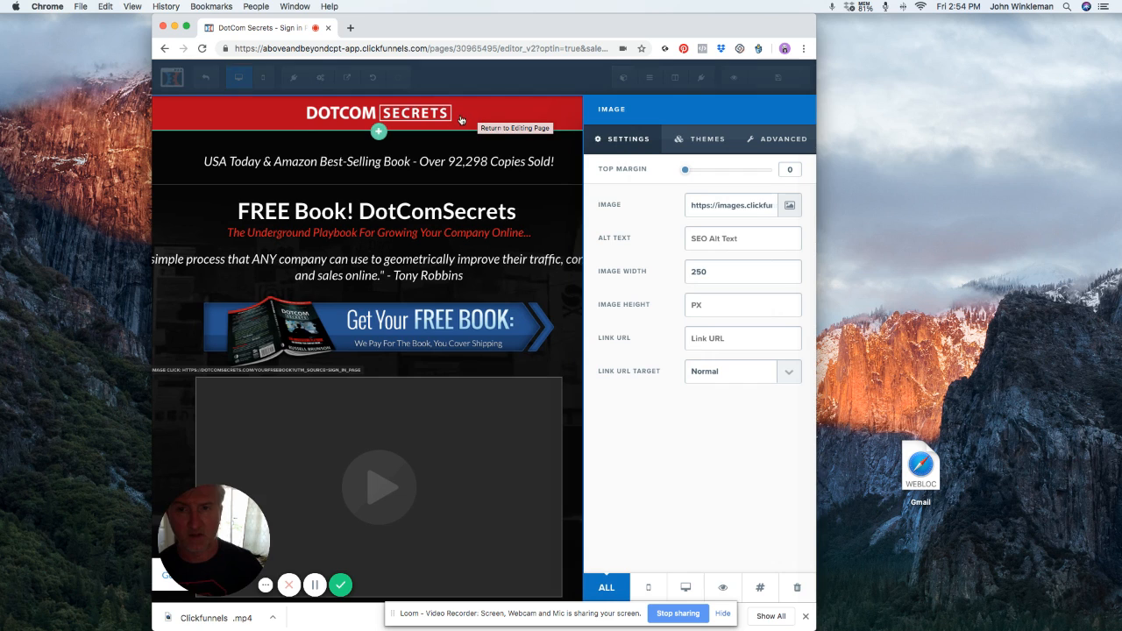
pyautogui.click(790, 206)
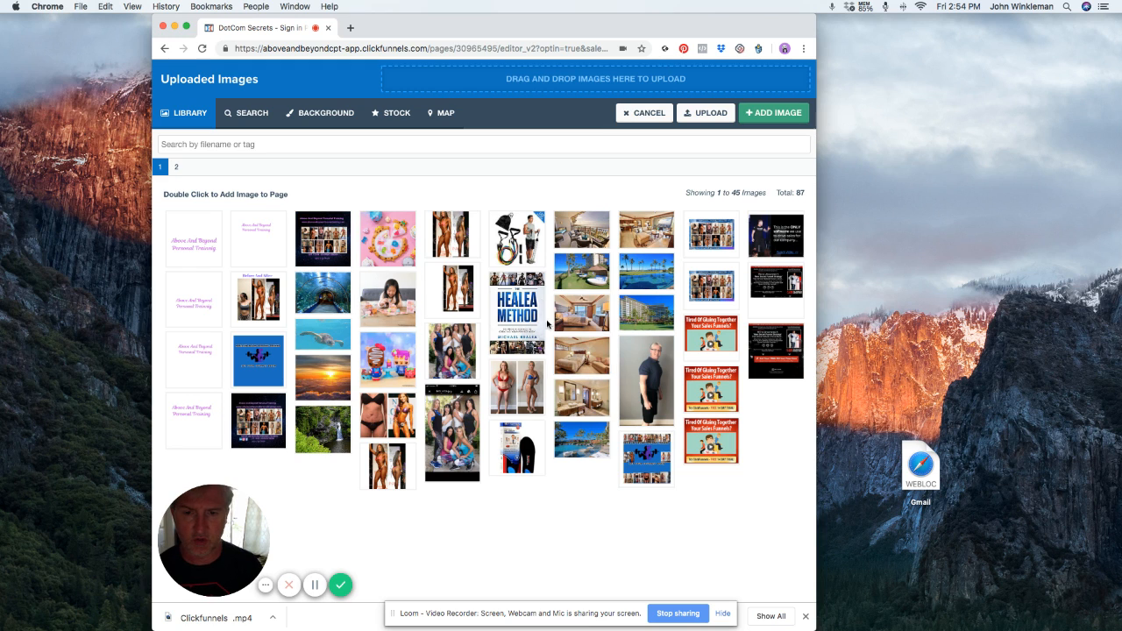
pyautogui.click(507, 243)
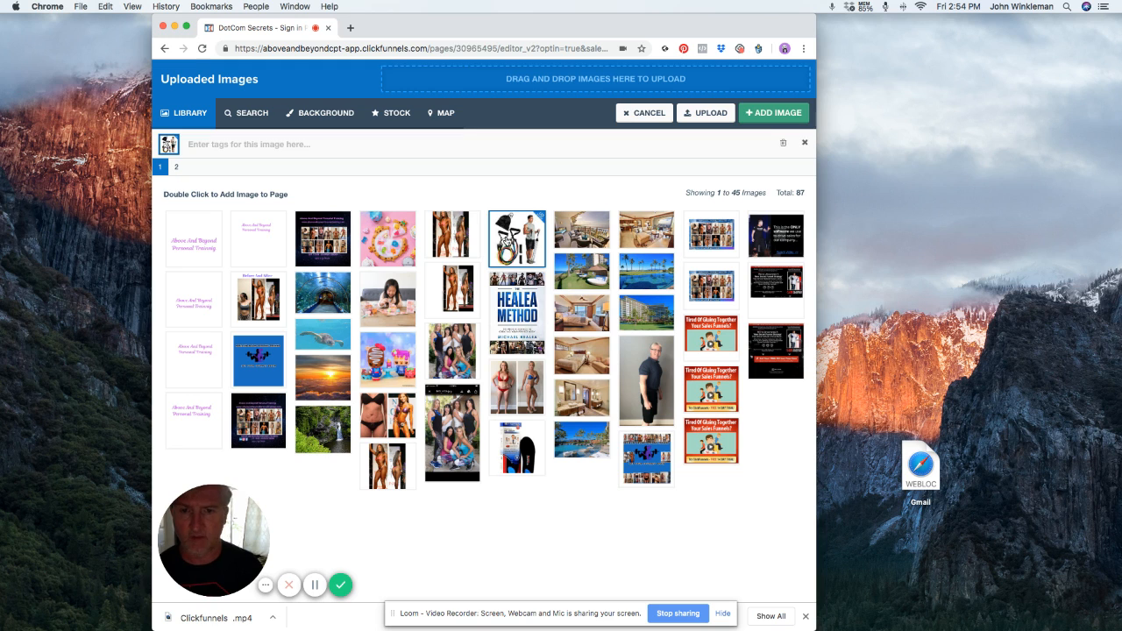
pyautogui.click(767, 115)
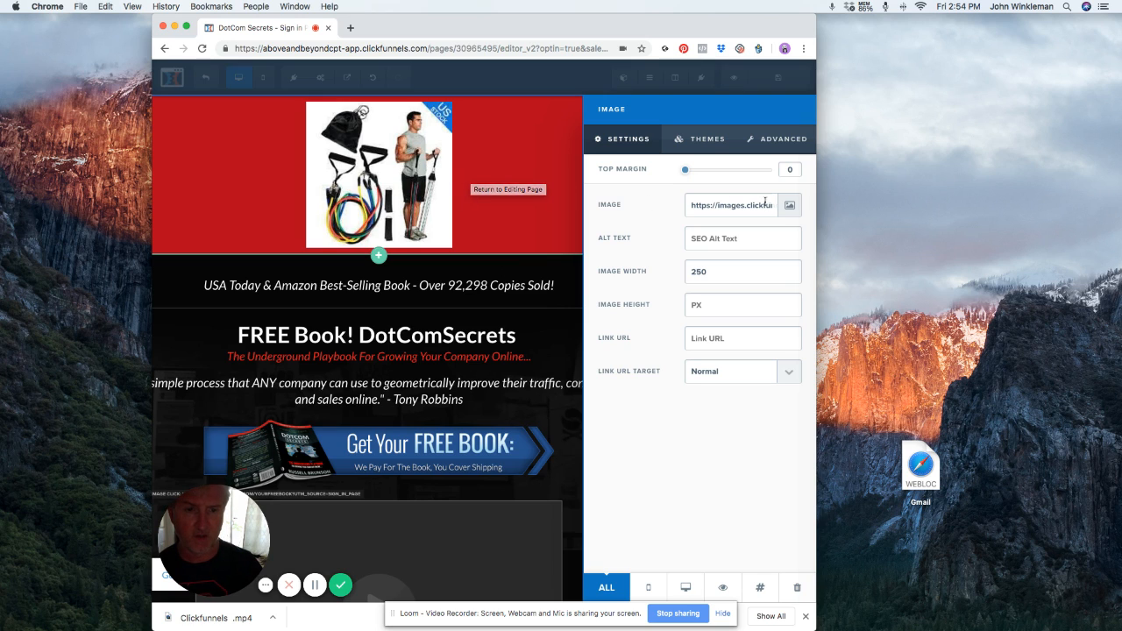
pyautogui.click(515, 208)
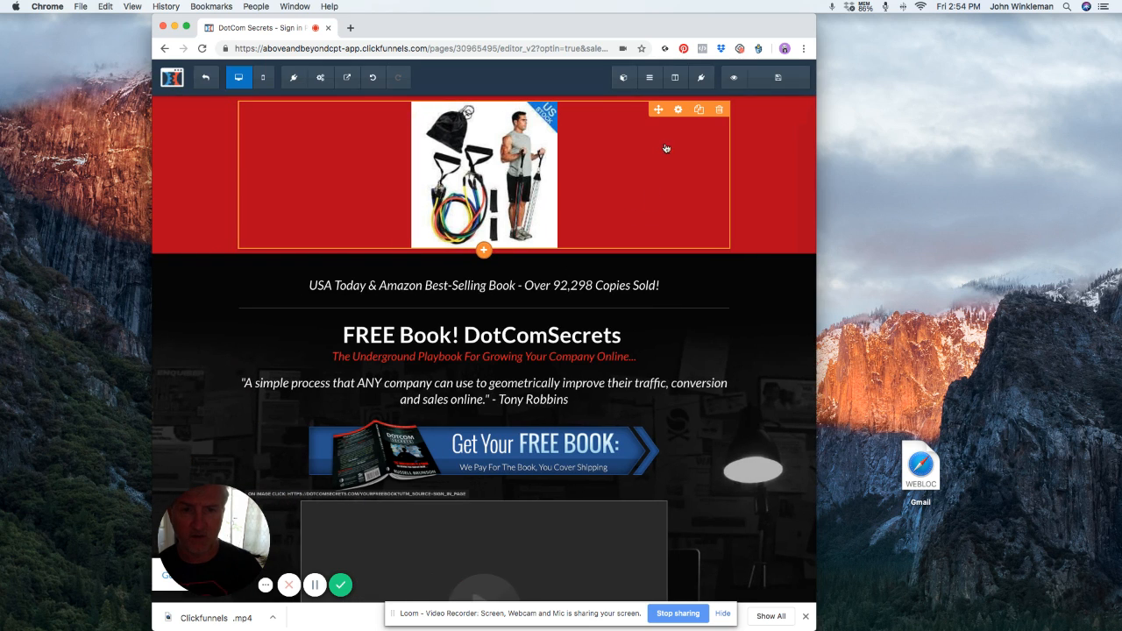
# Delete the image from the red header and add a headline reading "Shoes" in its place.
pyautogui.click(719, 111)
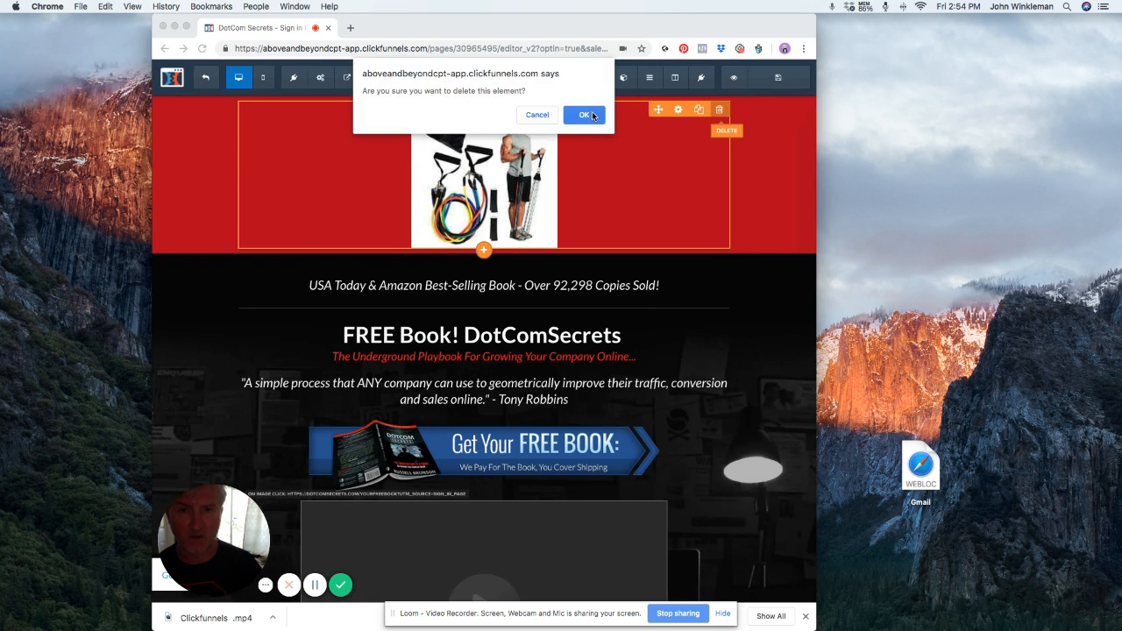
pyautogui.click(592, 116)
pyautogui.click(480, 111)
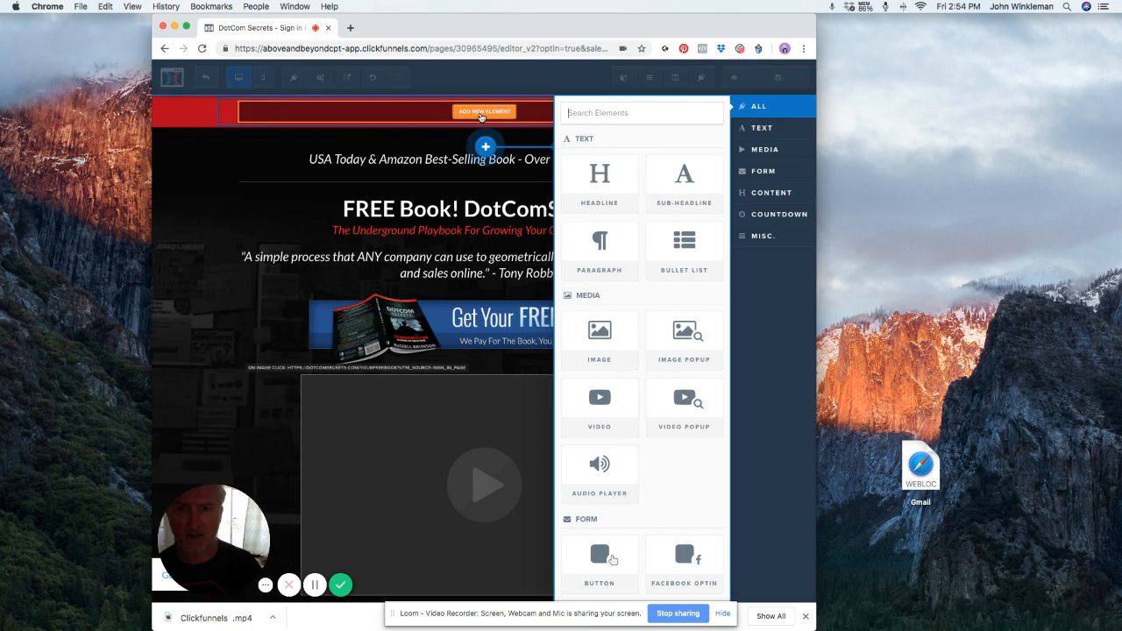
pyautogui.click(604, 172)
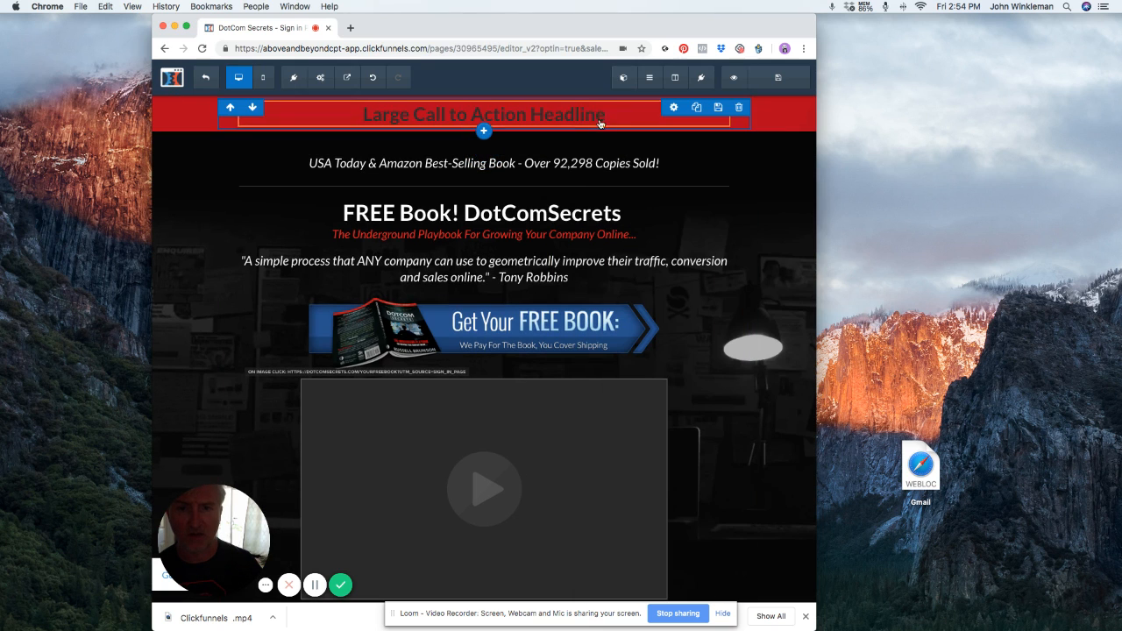
pyautogui.moveTo(611, 116); pyautogui.dragTo(356, 107)
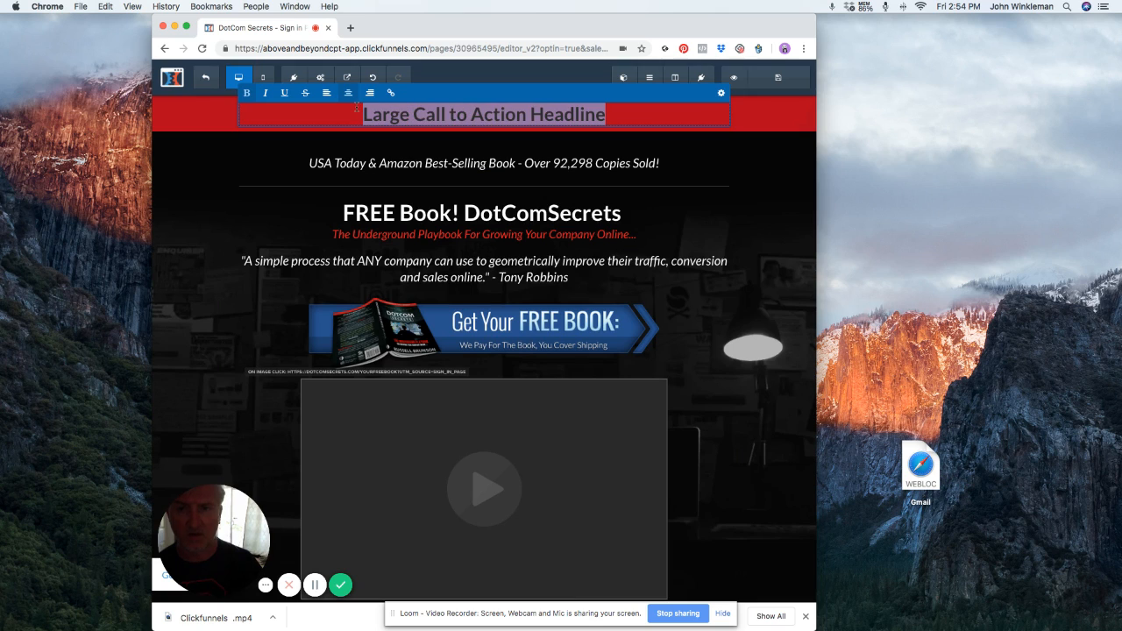
pyautogui.write('Shoes')
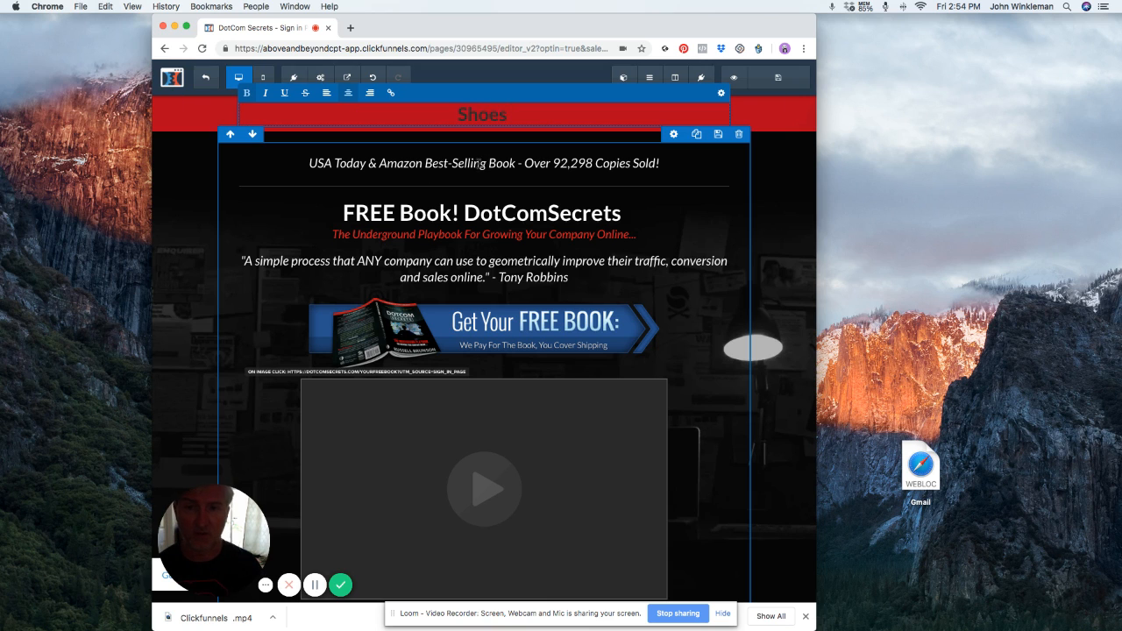
pyautogui.click(662, 168)
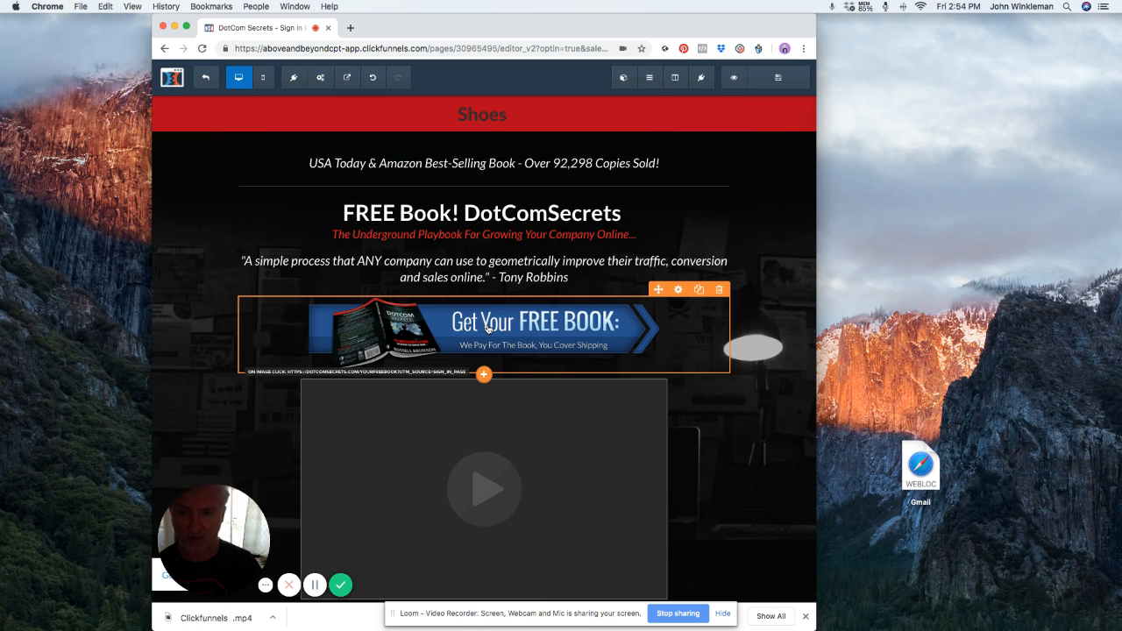
# Save the edited Sales page and preview it.
pyautogui.scroll(-1, 324, 371)
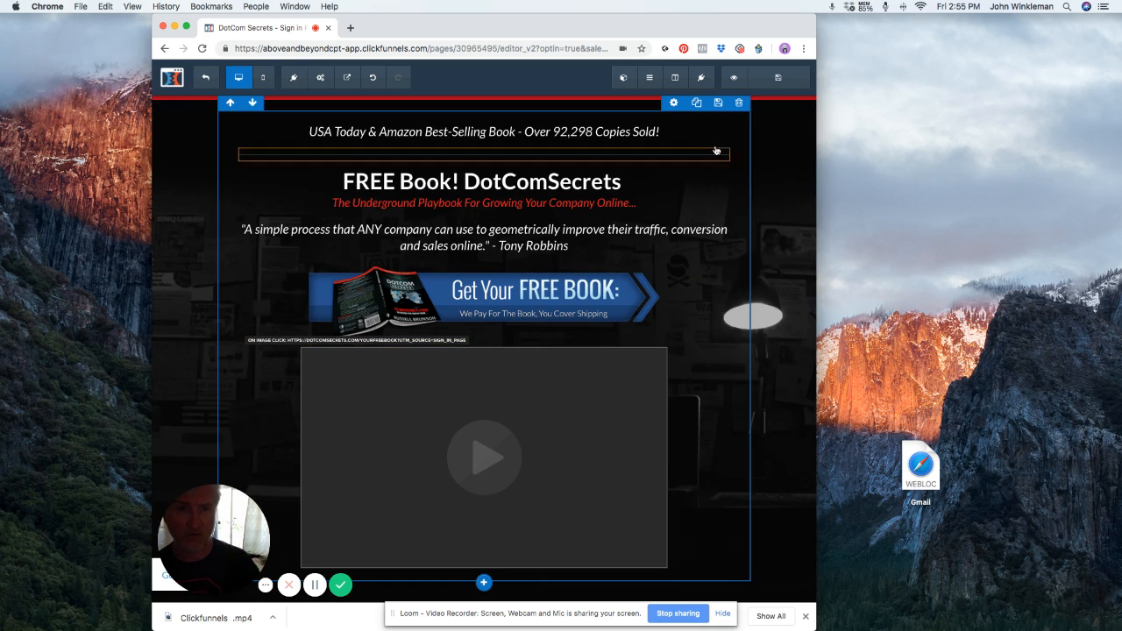
pyautogui.scroll(1, 785, 83)
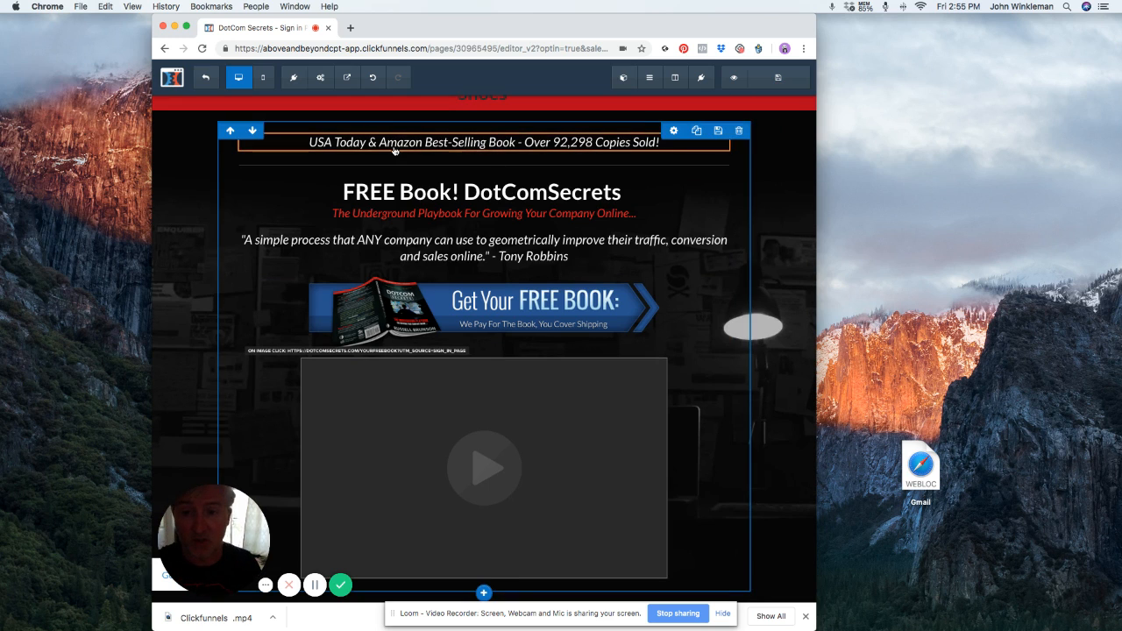
pyautogui.scroll(1, 397, 151)
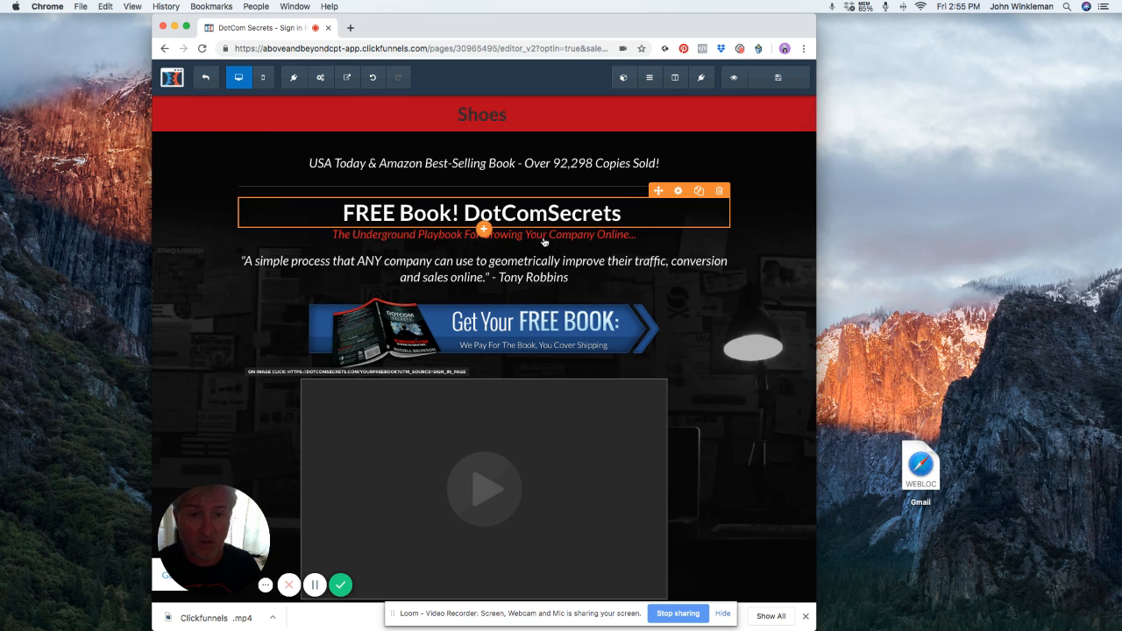
pyautogui.click(780, 84)
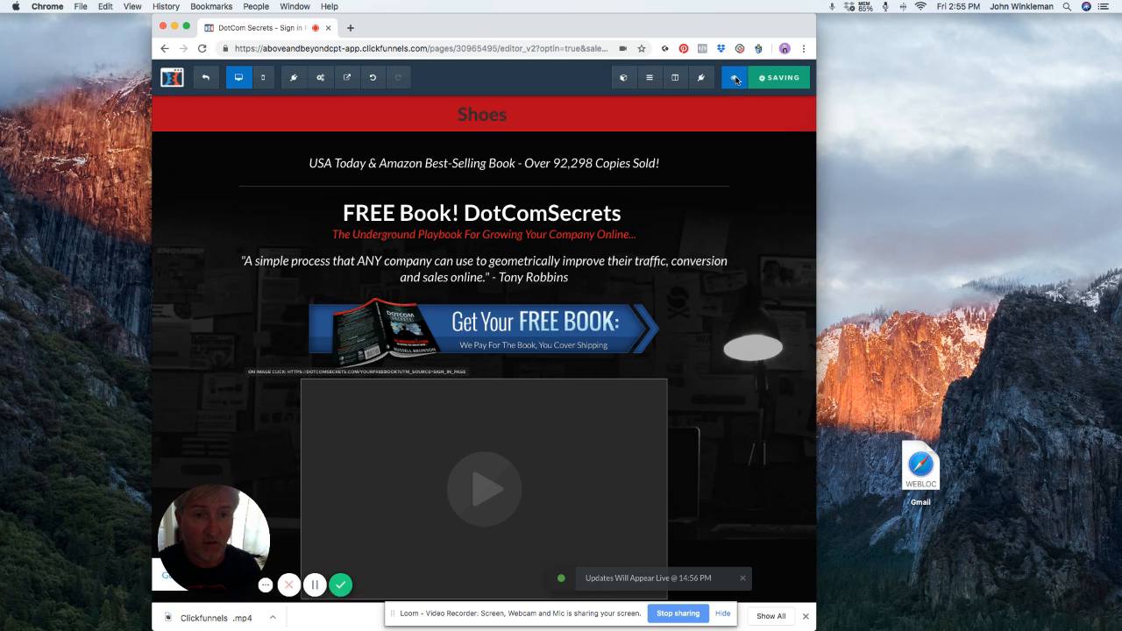
pyautogui.click(735, 79)
pyautogui.click(467, 27)
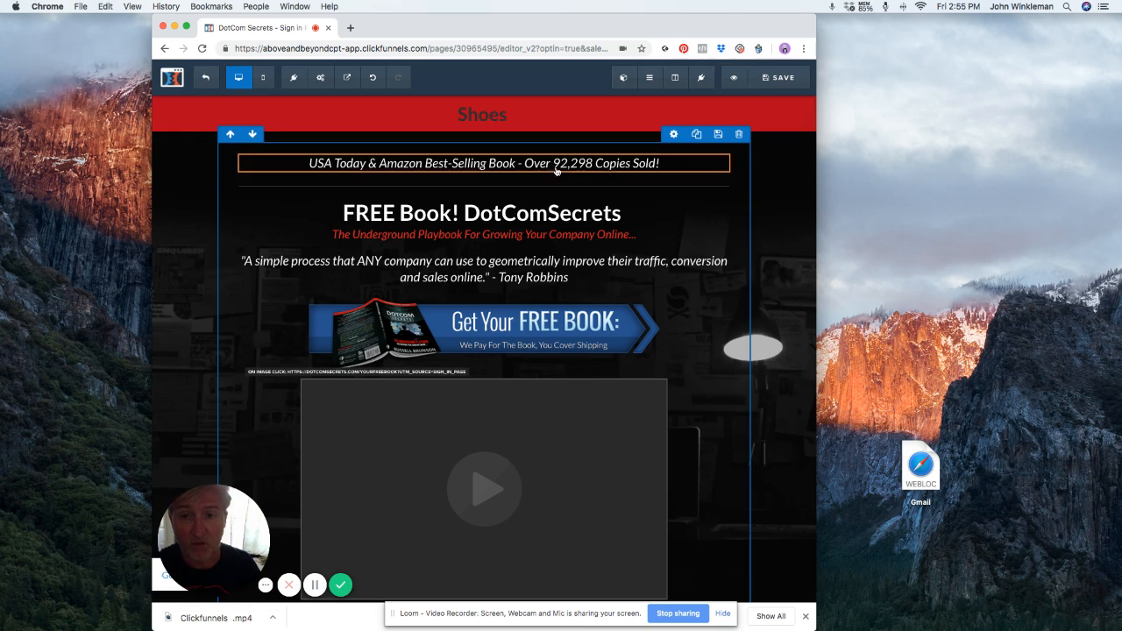
# Delete the "Get Your FREE BOOK" banner image above the video on the Sales page.
pyautogui.scroll(-1, 509, 178)
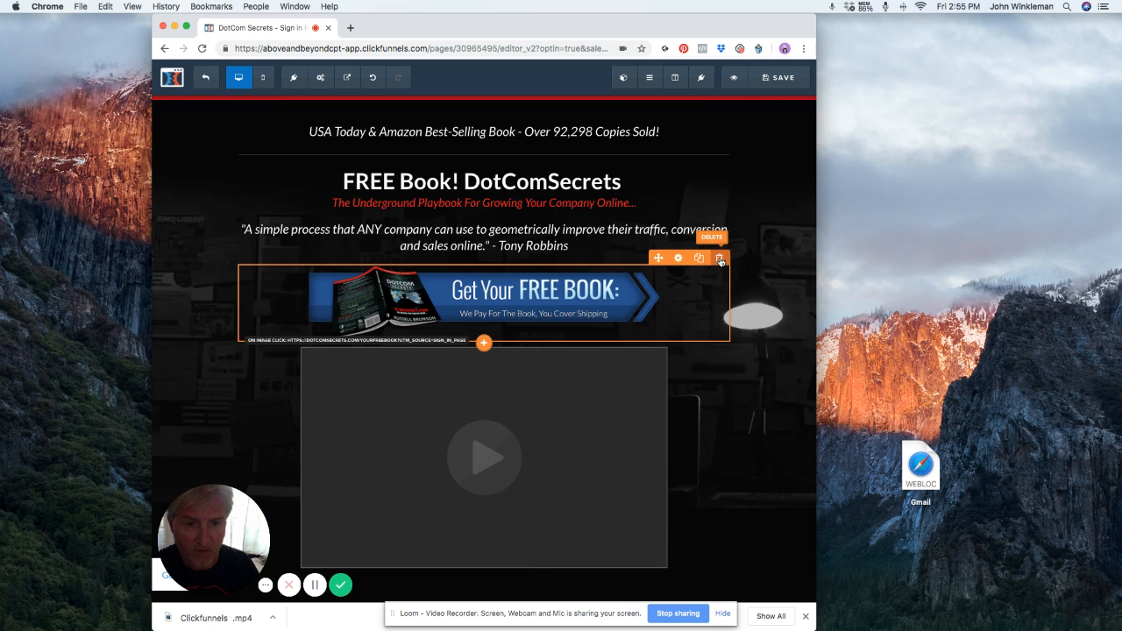
pyautogui.click(720, 259)
pyautogui.click(585, 116)
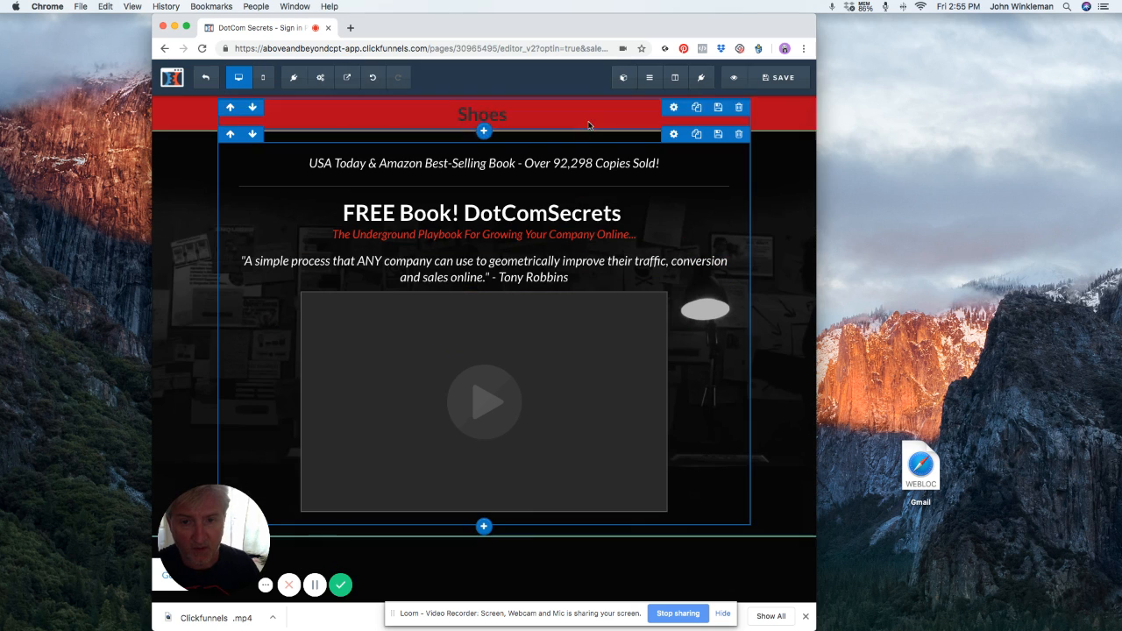
# Replace the "FREE Book! DotComSecrets" headline text with "Best shoes ever".
pyautogui.click(689, 201)
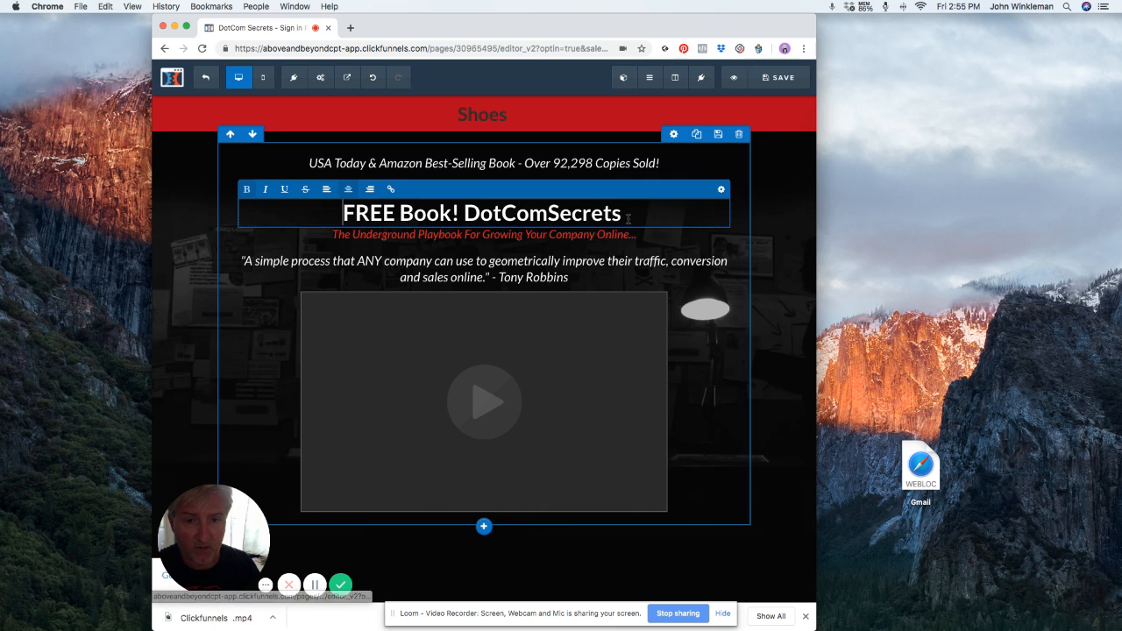
pyautogui.moveTo(625, 213); pyautogui.dragTo(325, 212)
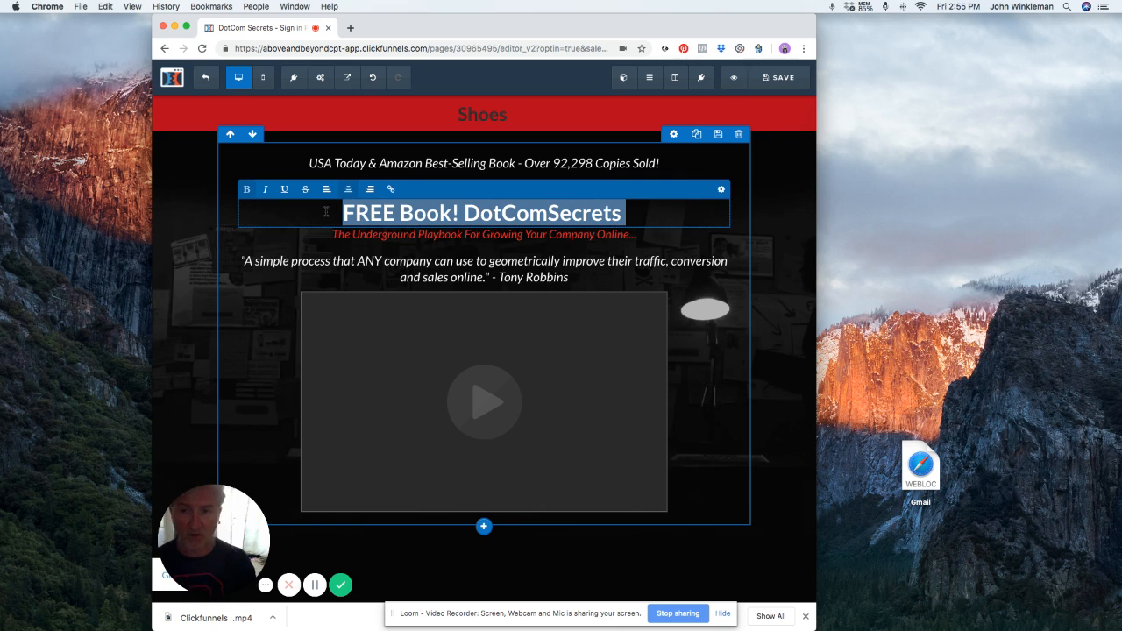
pyautogui.write('best')
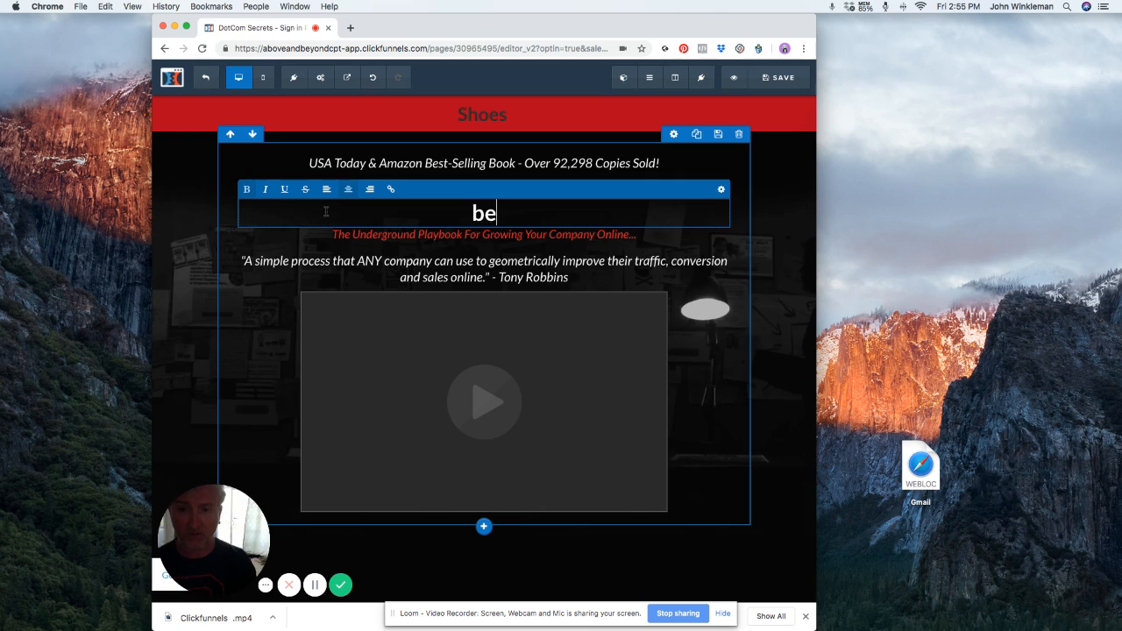
pyautogui.press('BackSpace')
pyautogui.press('BackSpace')
pyautogui.press('BackSpace')
pyautogui.write('Be')
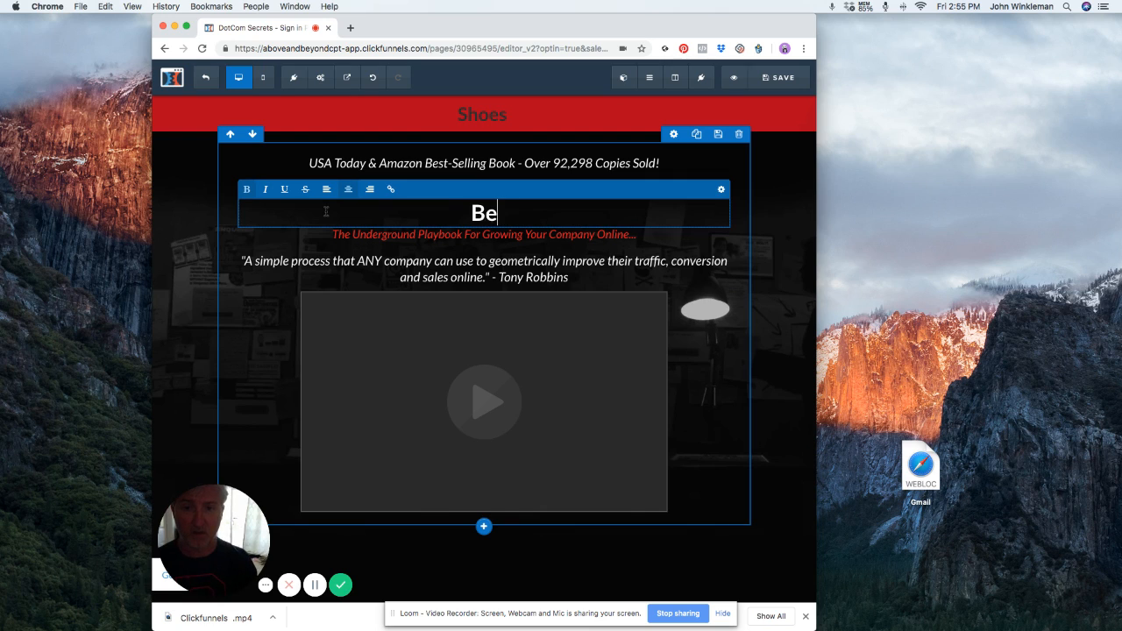
pyautogui.write('st shoes ever')
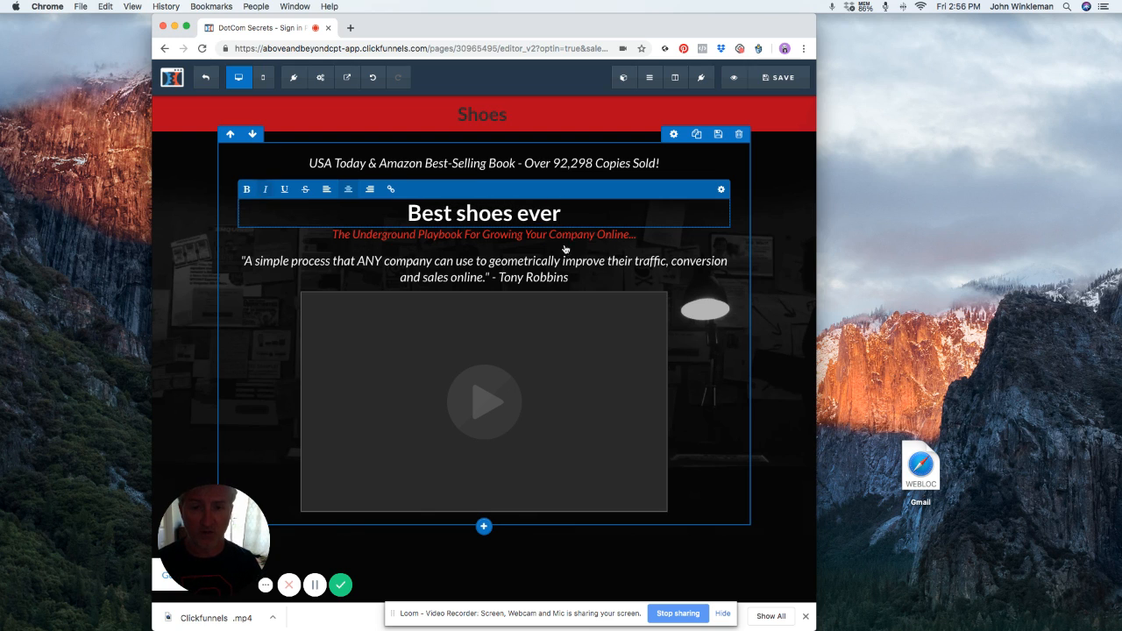
pyautogui.click(553, 303)
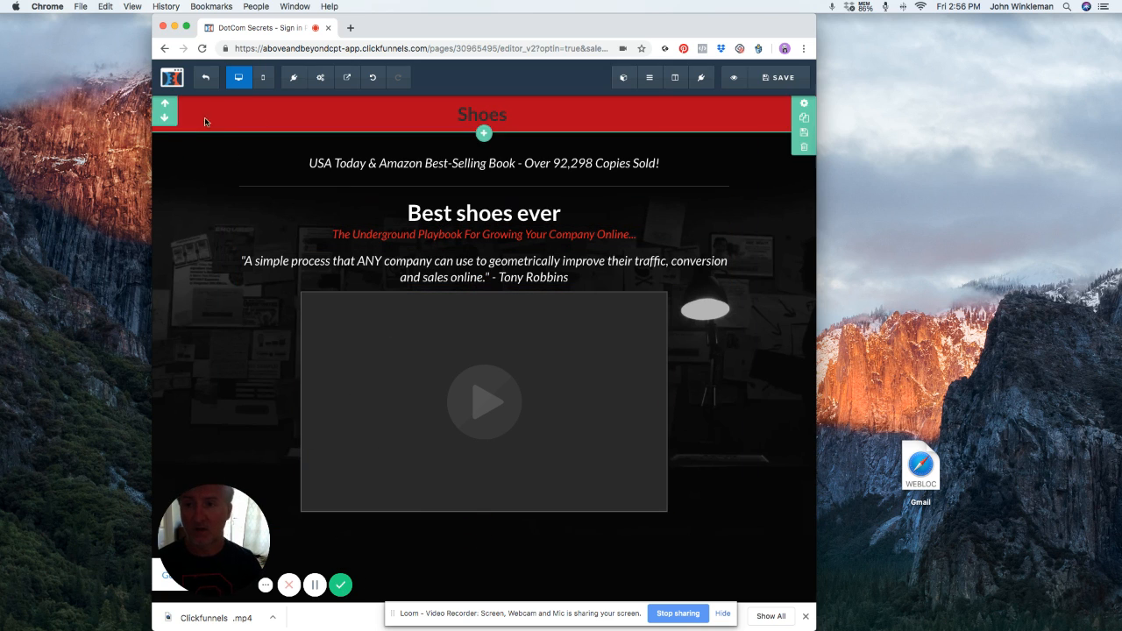
# Exit the Sales page editor without saving and open the order step's page for editing.
pyautogui.click(206, 81)
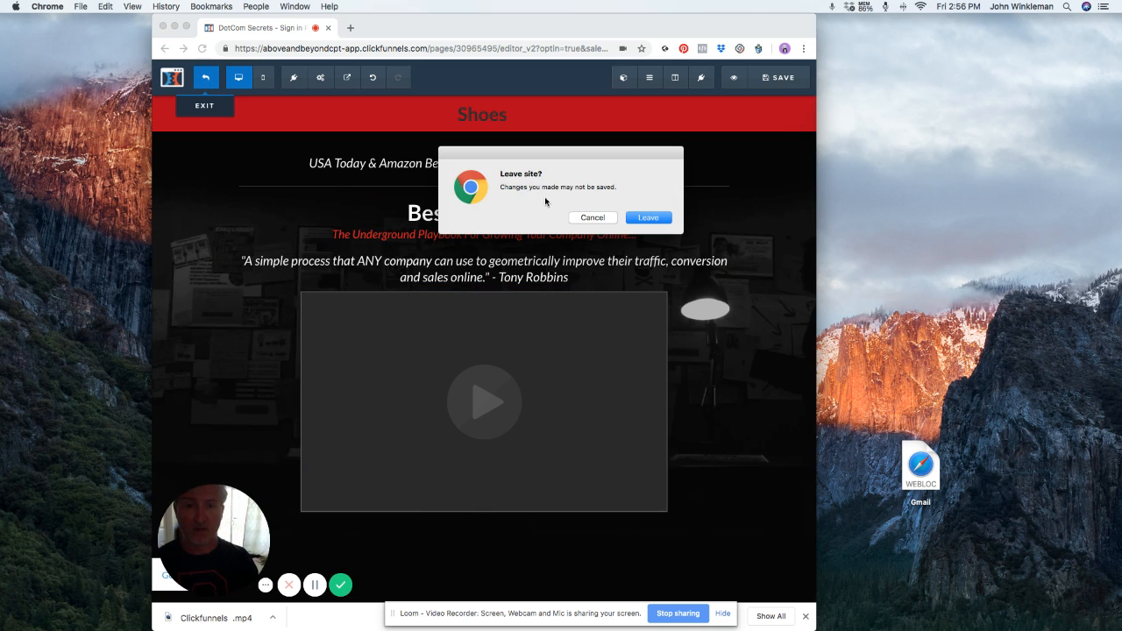
pyautogui.click(648, 219)
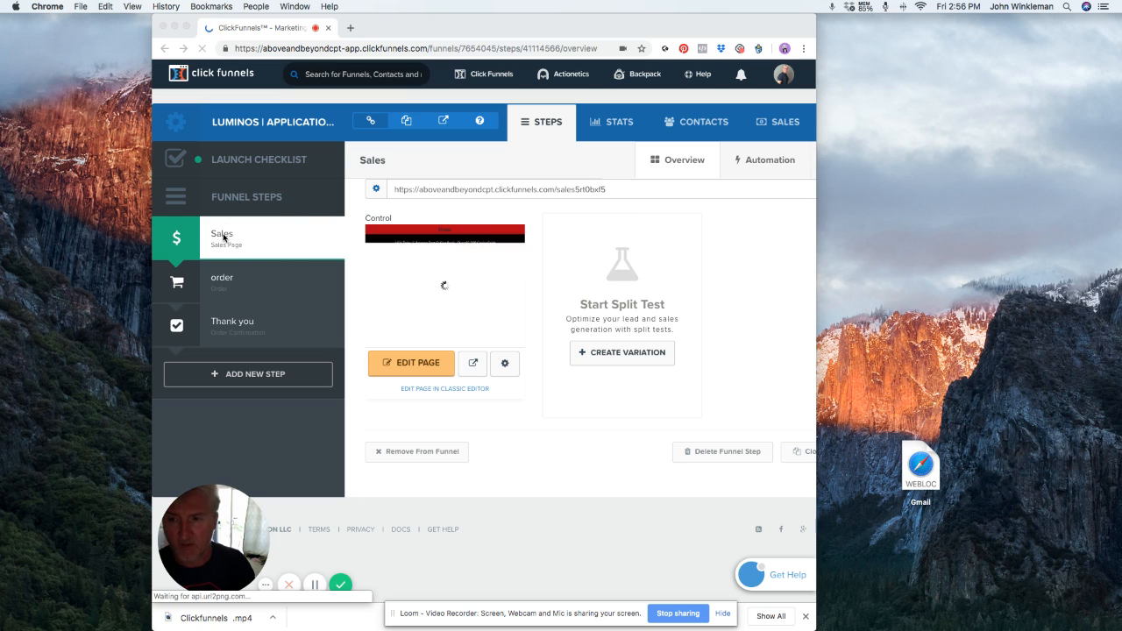
pyautogui.click(231, 285)
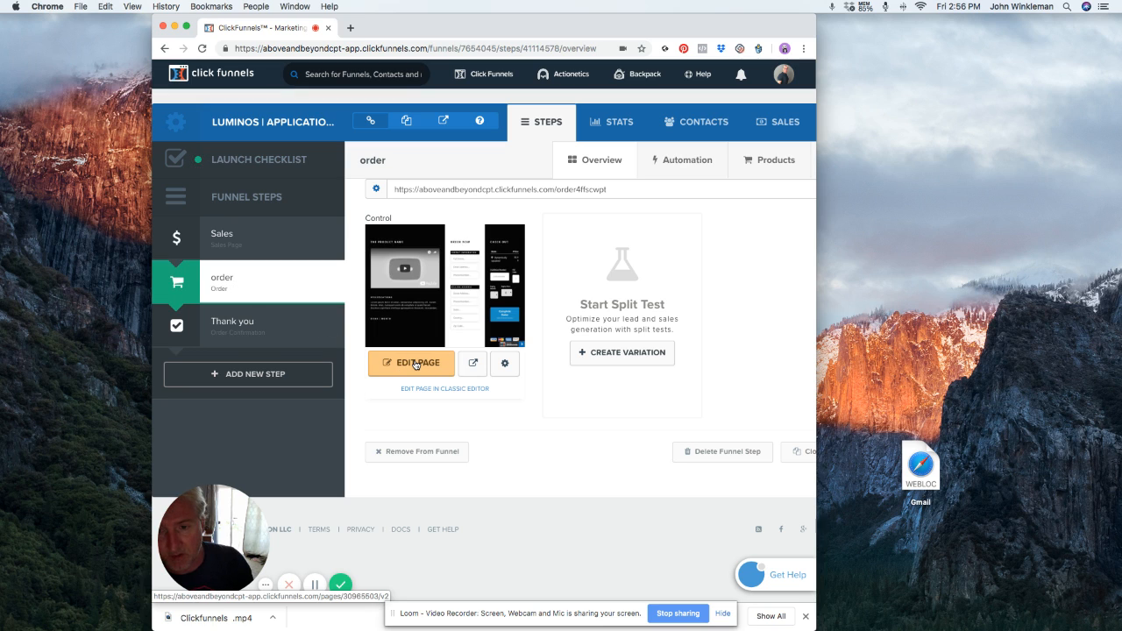
pyautogui.click(415, 365)
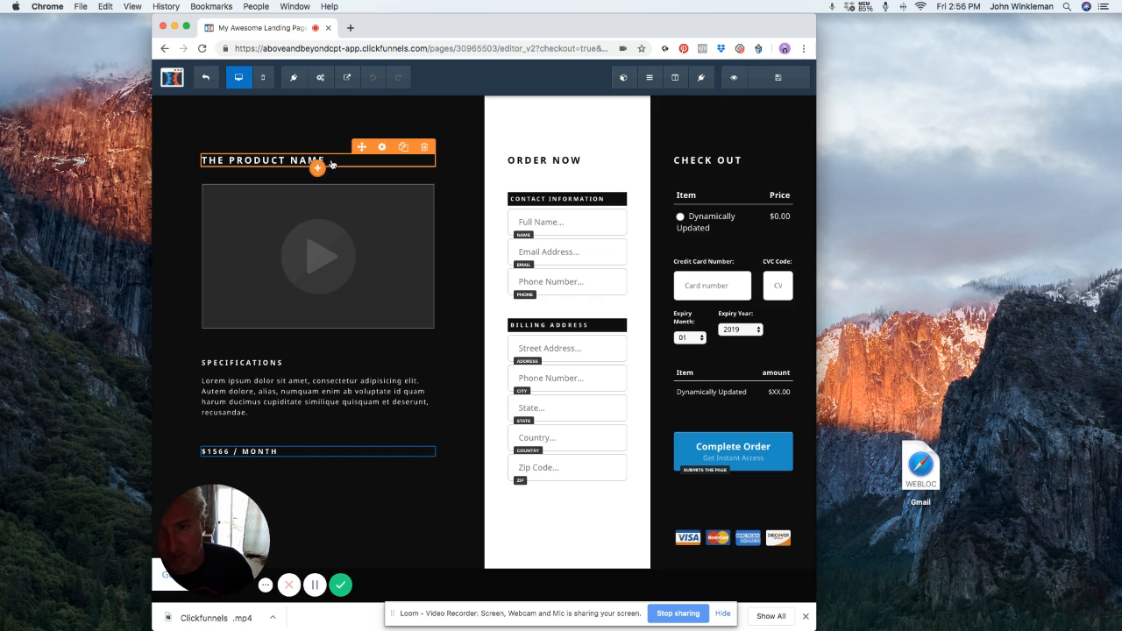
# Change the product name heading above the order page's video to "SHOES".
pyautogui.click(332, 163)
pyautogui.moveTo(329, 161); pyautogui.dragTo(227, 161)
pyautogui.press('BackSpace')
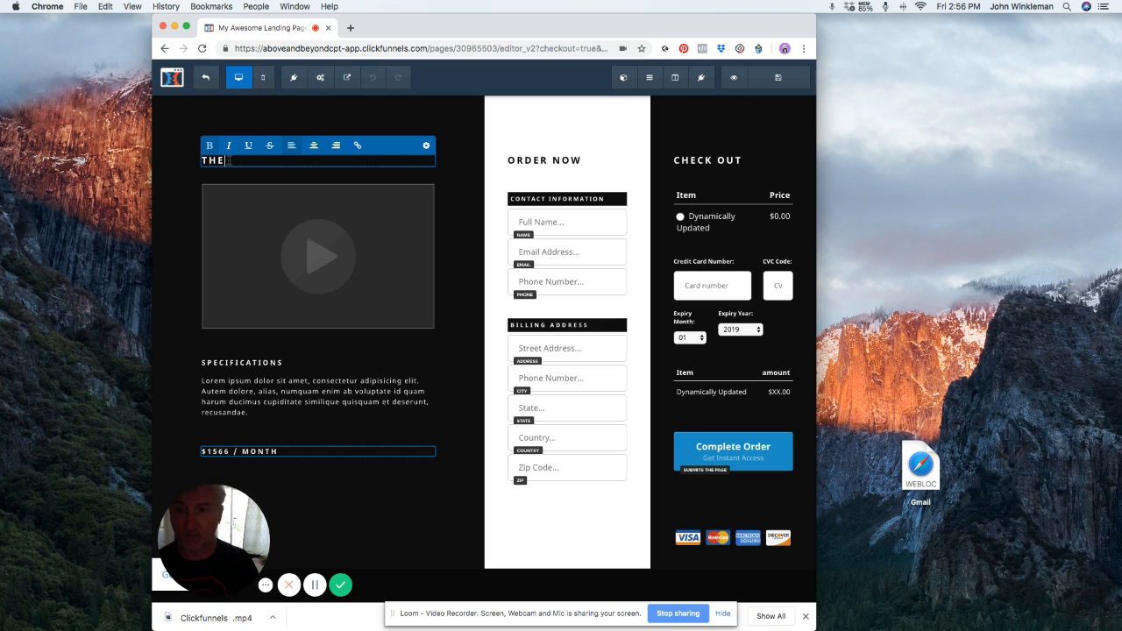
pyautogui.write('SHOES')
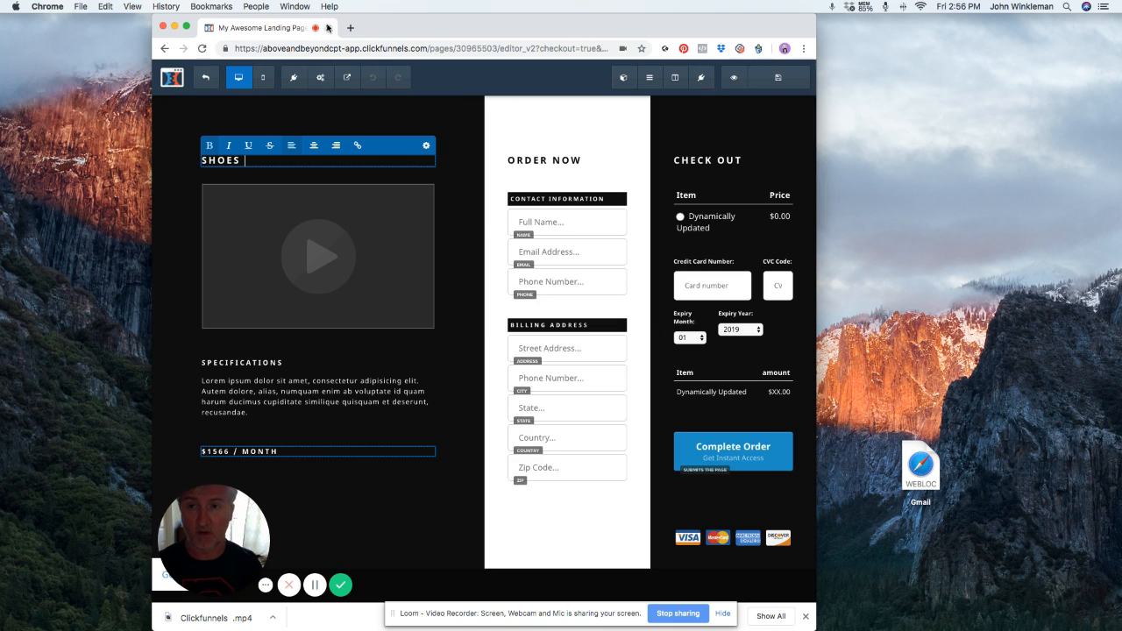
pyautogui.click(327, 220)
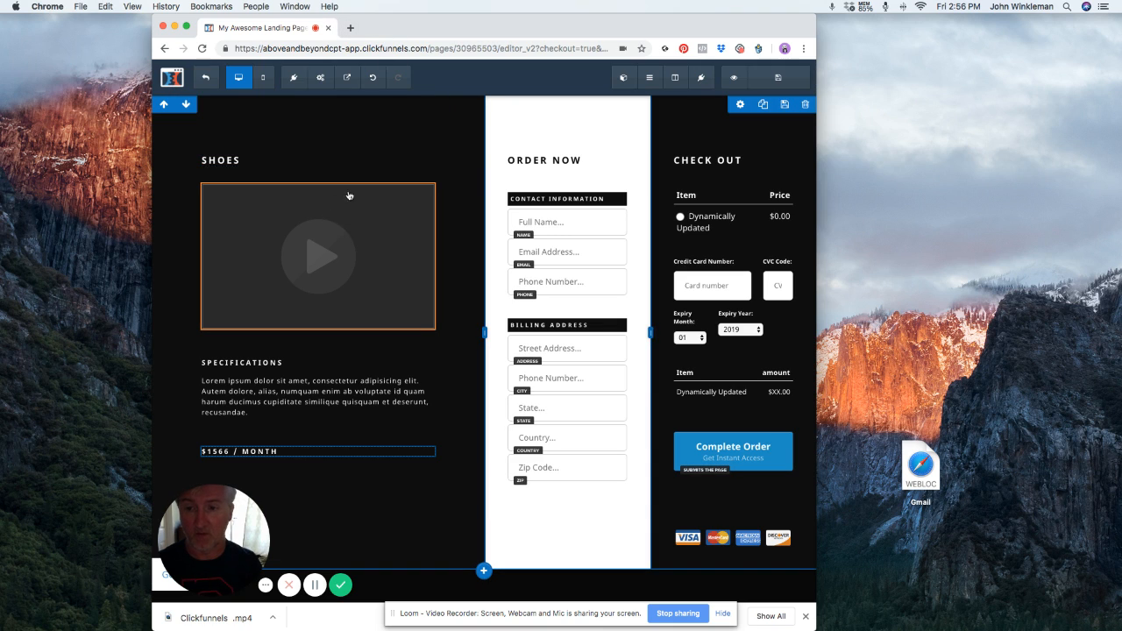
# Open the settings of the order page's video element, and load youtube.com in a new browser tab.
pyautogui.moveTo(383, 203)
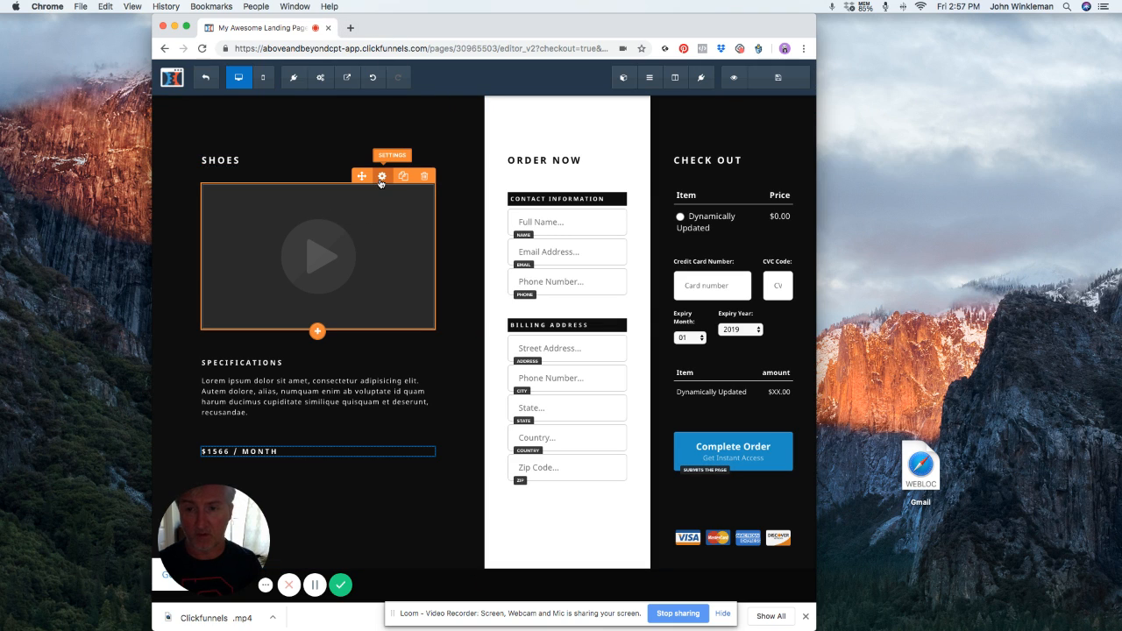
pyautogui.click(381, 178)
pyautogui.click(349, 29)
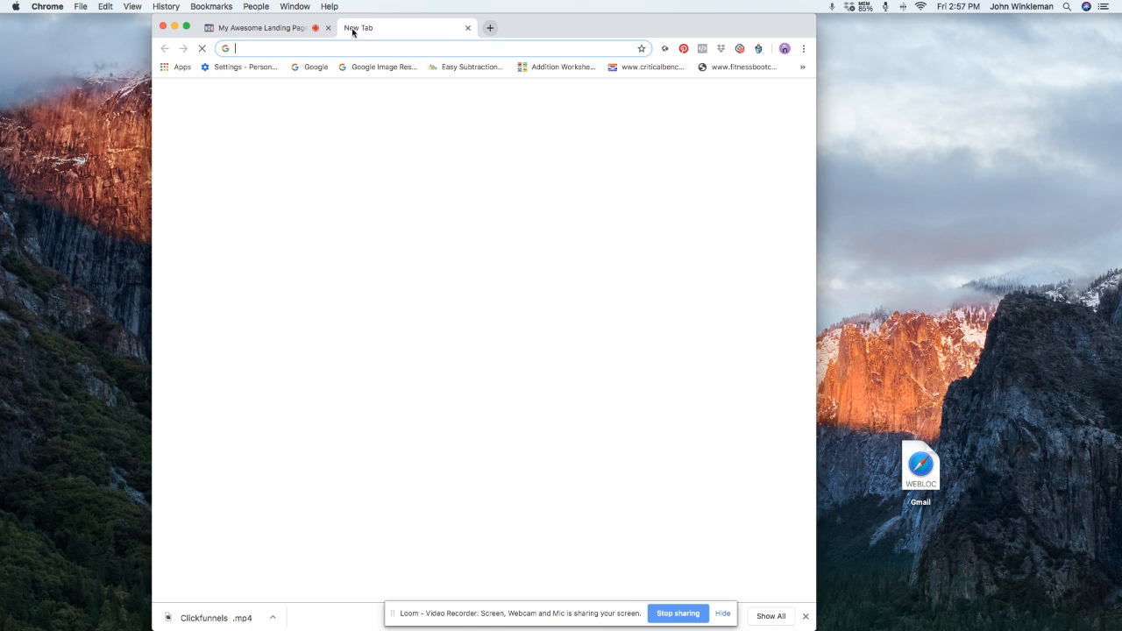
pyautogui.write('youtube.com')
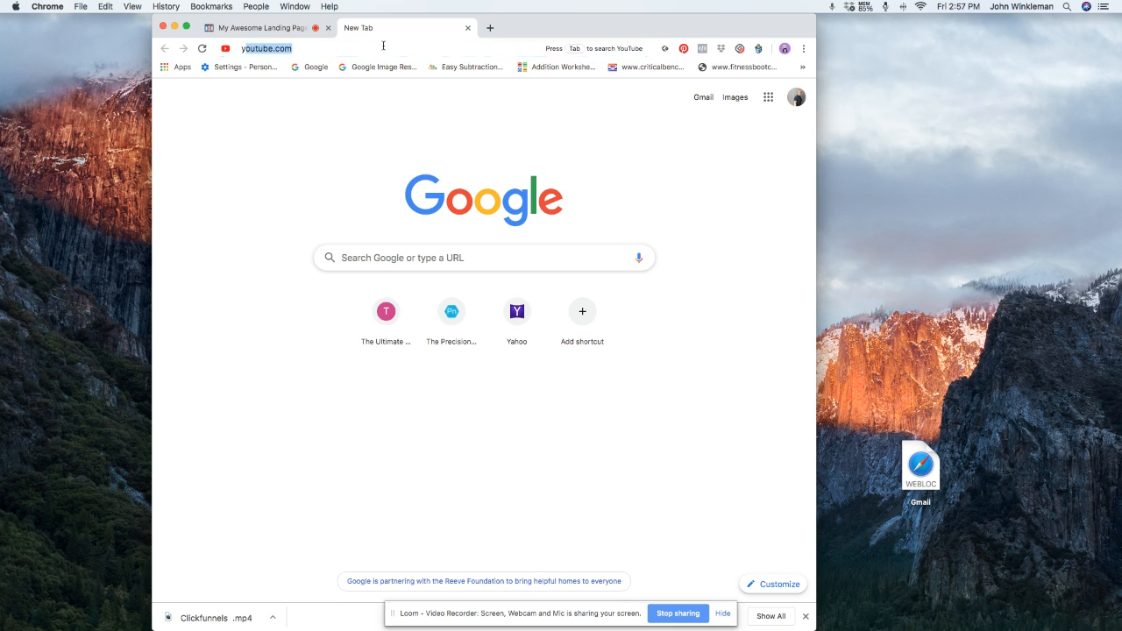
pyautogui.press('Return')
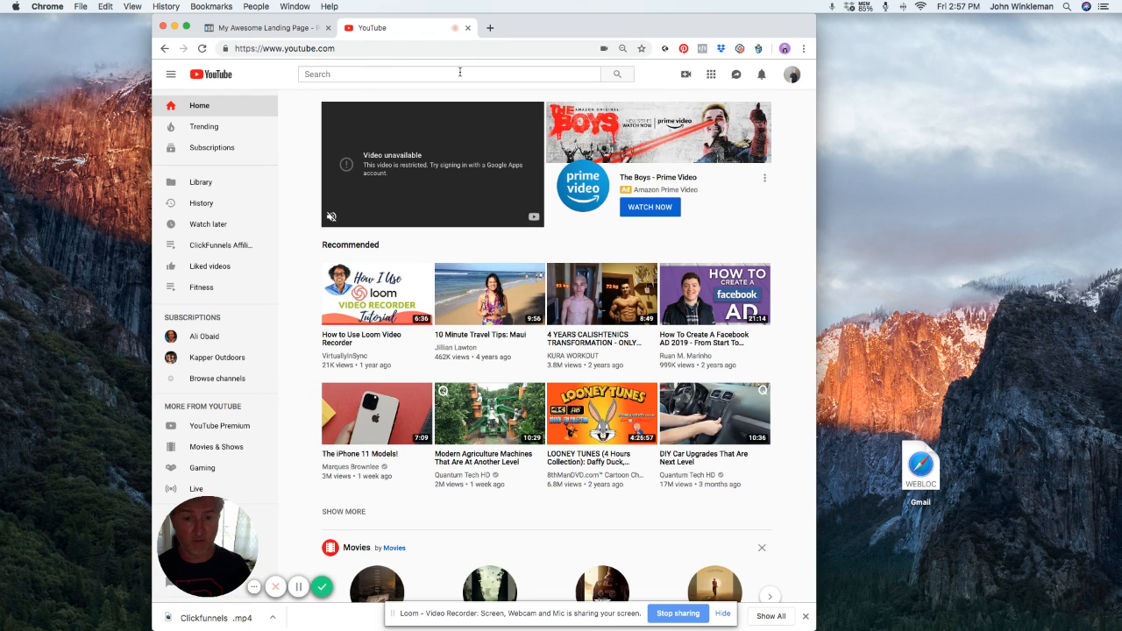
# Search YouTube for "shoes" and open the video "TOP 10 Nike Shoes for 2019".
pyautogui.click(407, 75)
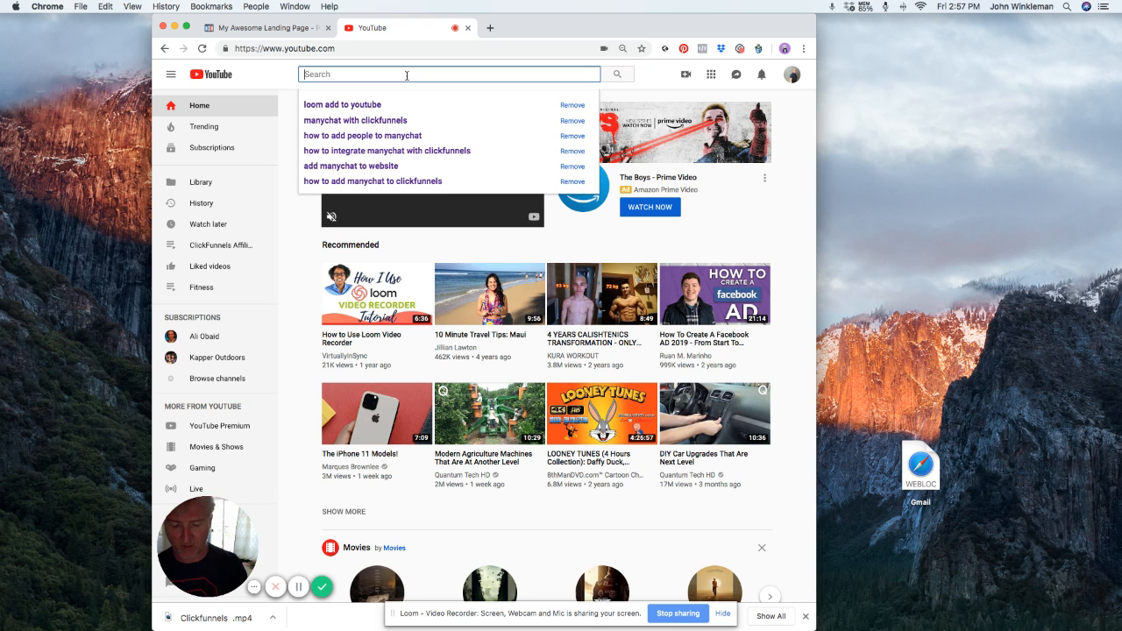
pyautogui.write('shoes')
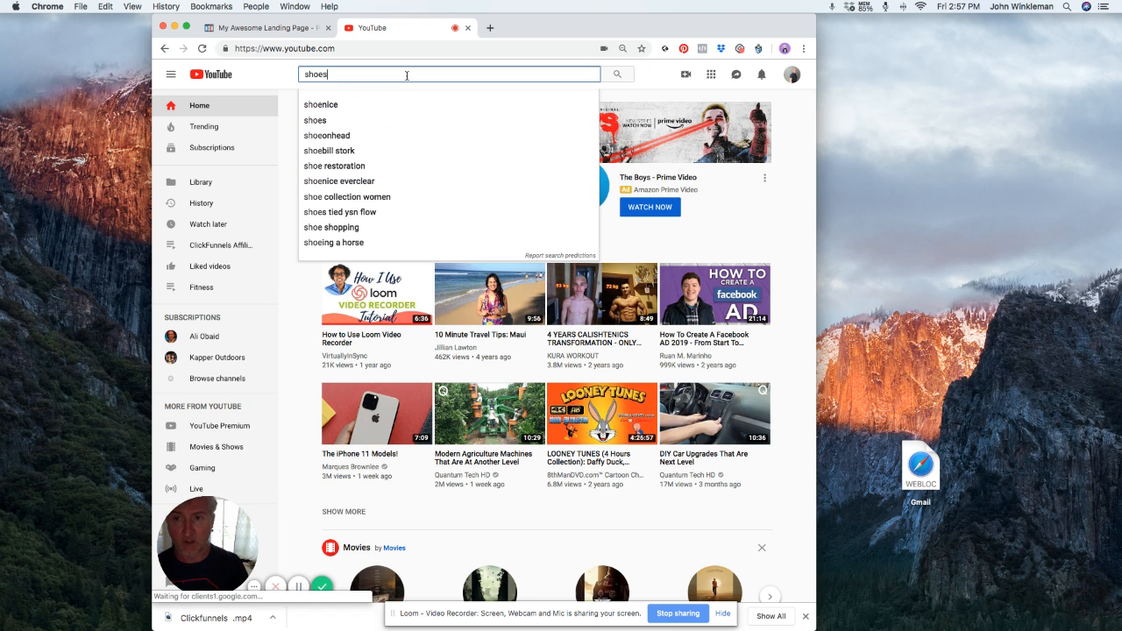
pyautogui.press('Return')
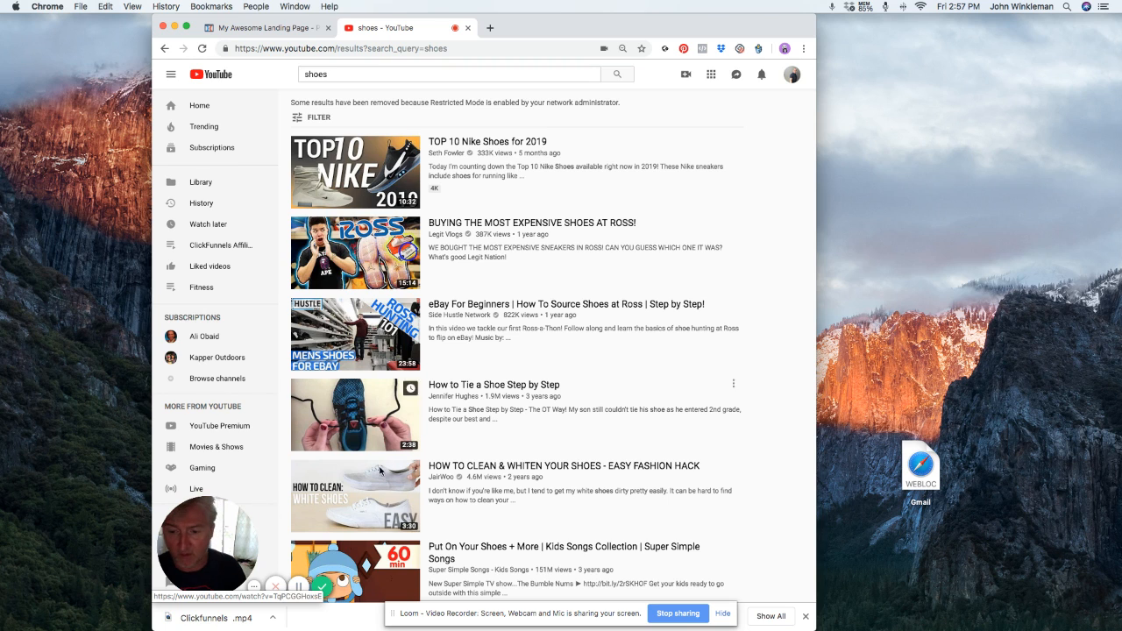
pyautogui.scroll(-10, 359, 228)
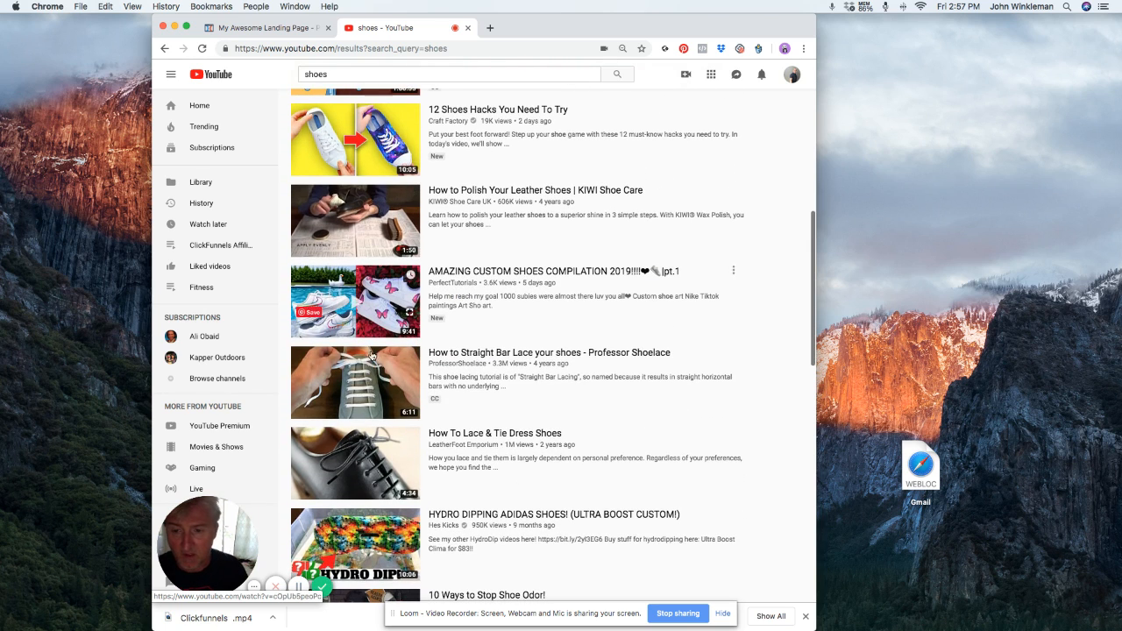
pyautogui.scroll(10, 397, 375)
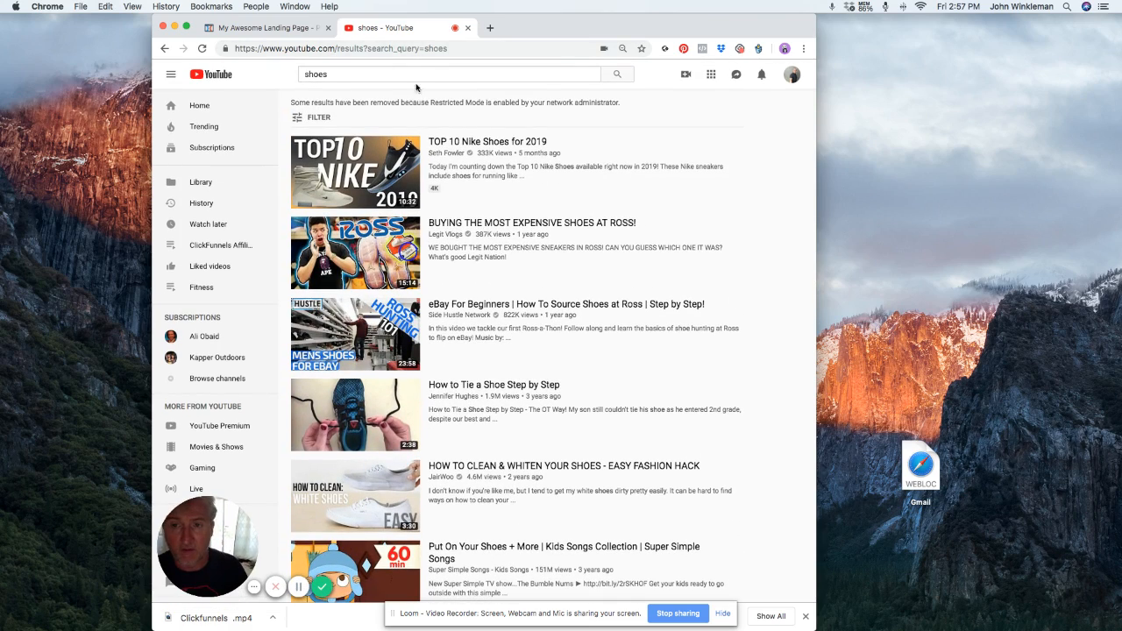
pyautogui.click(379, 184)
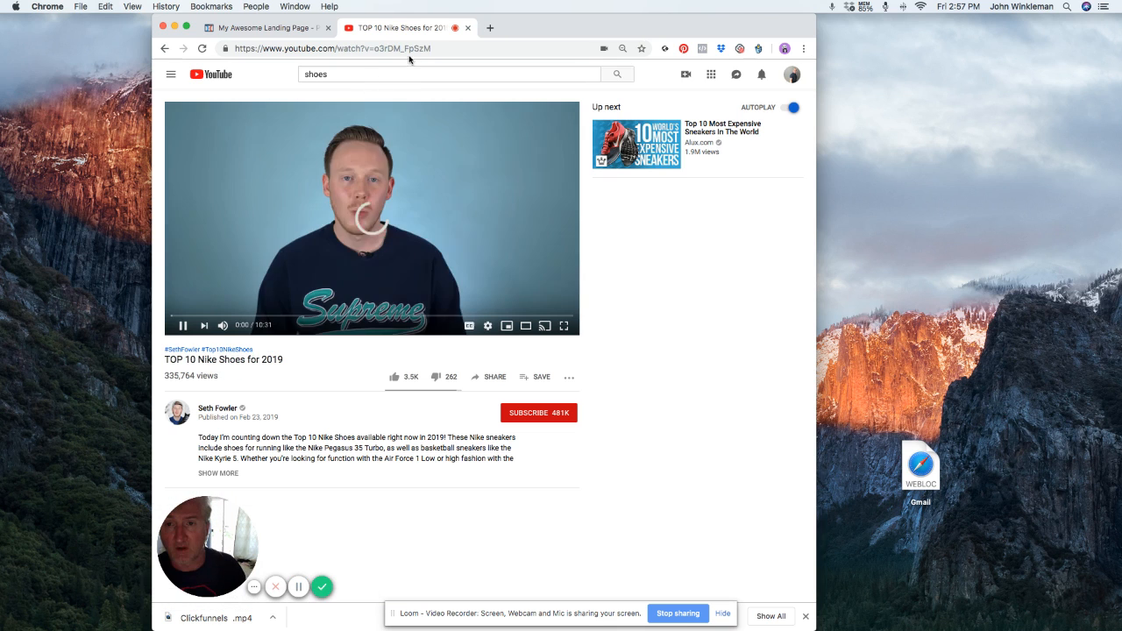
# Pause the Nike shoes video and copy its full web address.
pyautogui.click(432, 48)
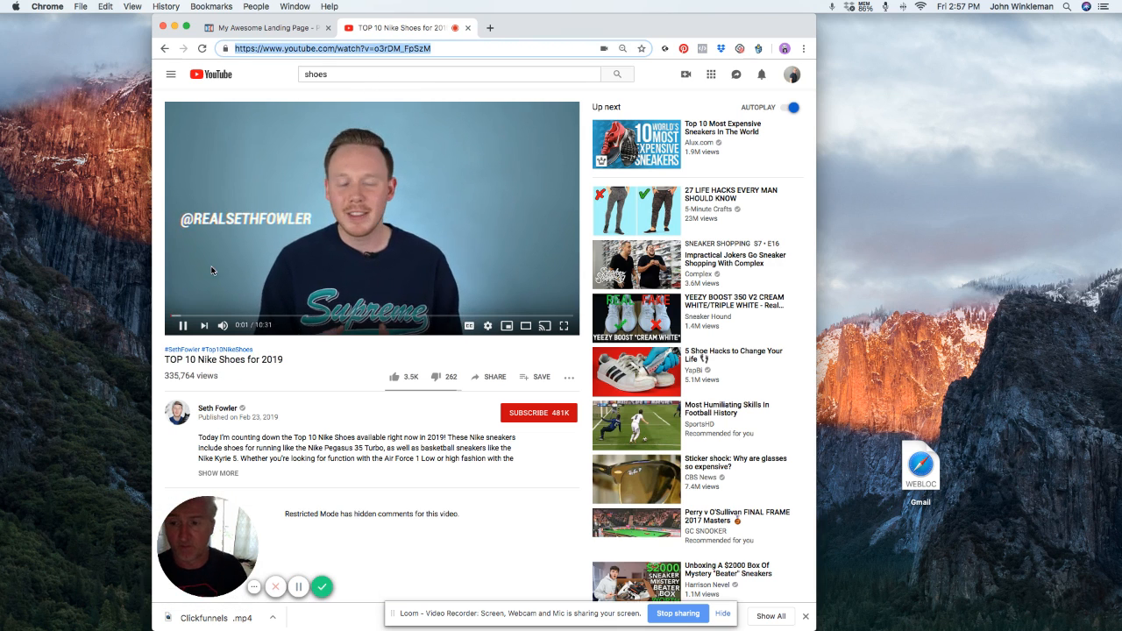
pyautogui.click(184, 324)
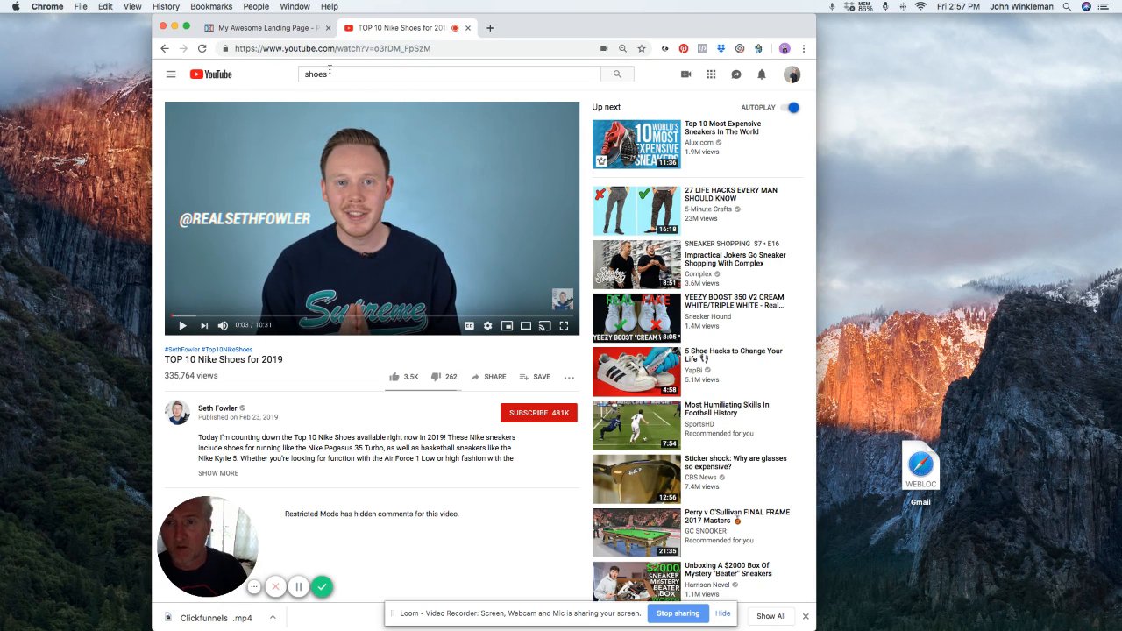
pyautogui.click(431, 48)
pyautogui.rightClick(241, 48)
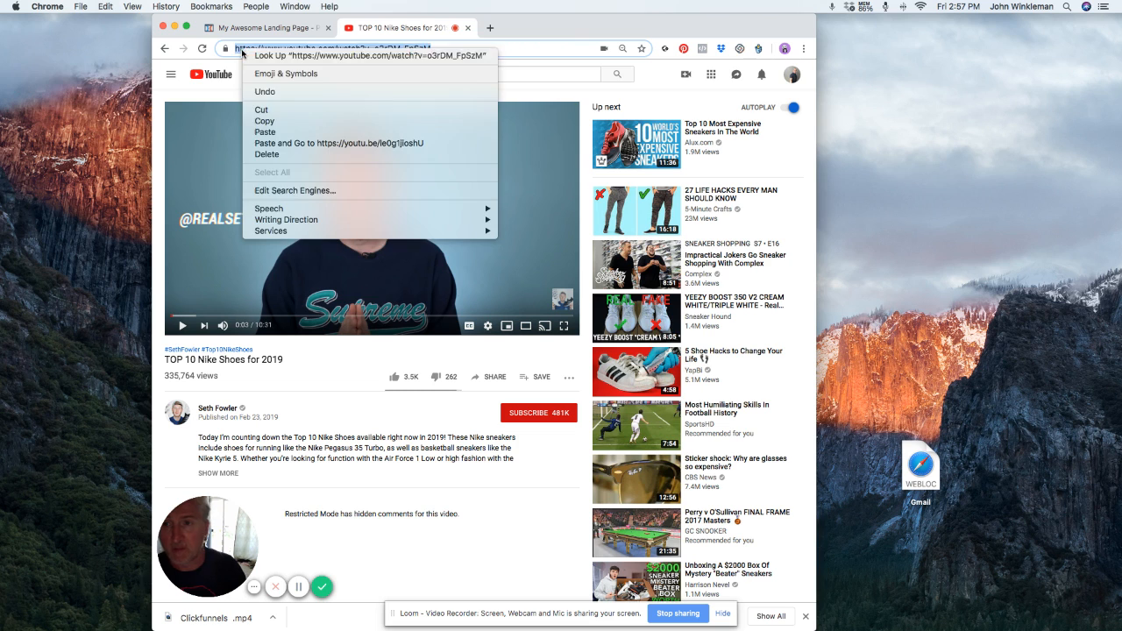
pyautogui.click(272, 122)
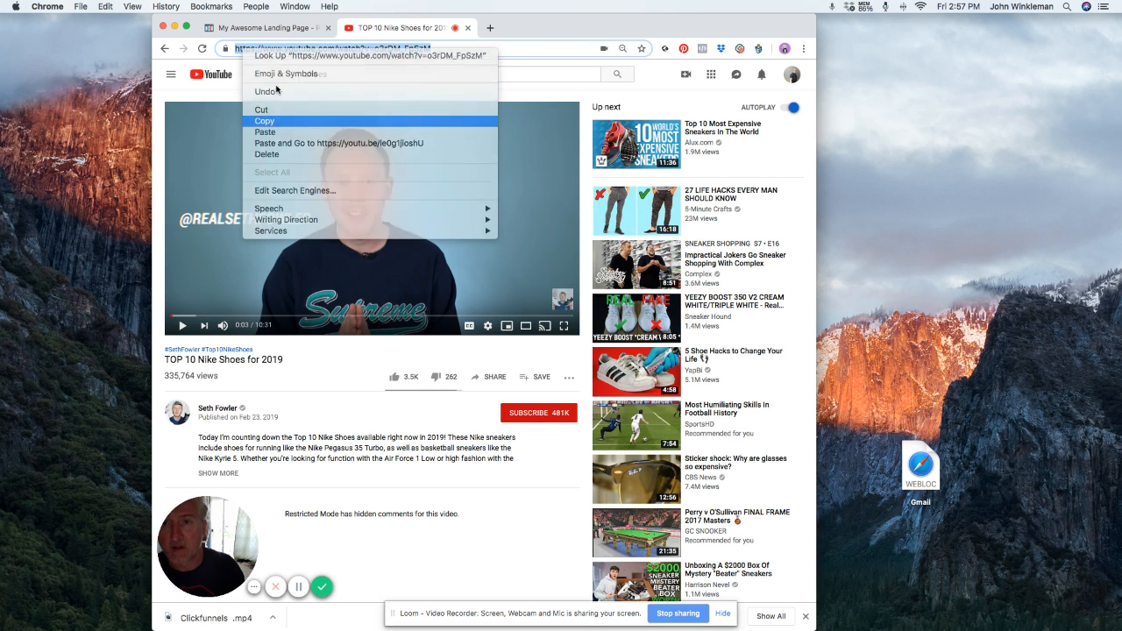
# Back in the ClickFunnels editor, set the video type to YouTube, paste the copied video address as the YouTube URL and close the settings.
pyautogui.click(292, 30)
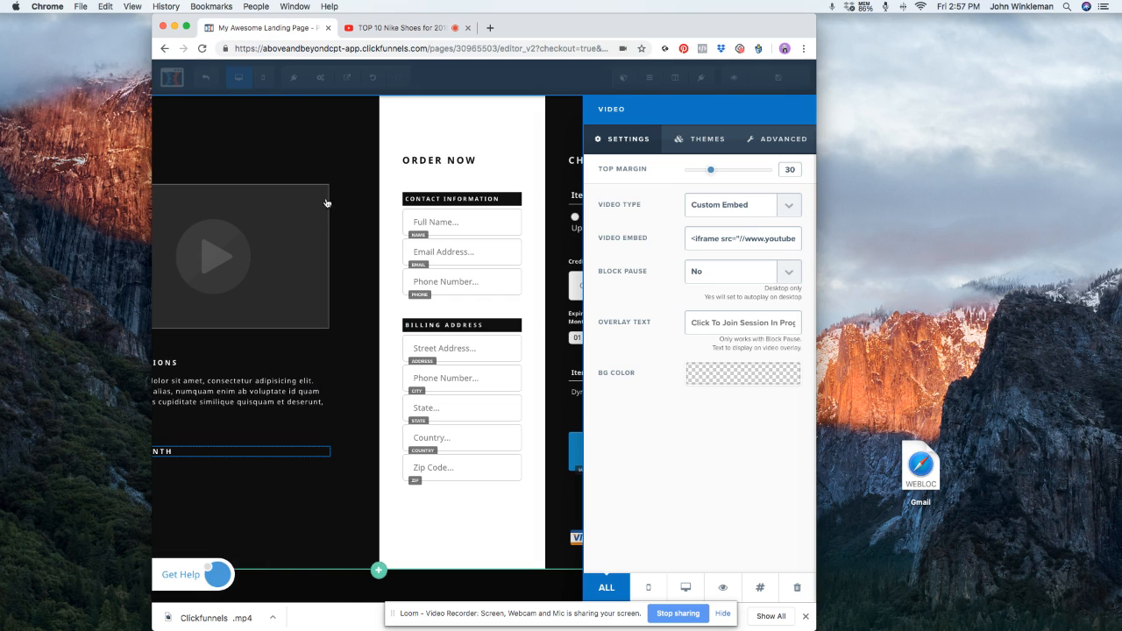
pyautogui.click(788, 209)
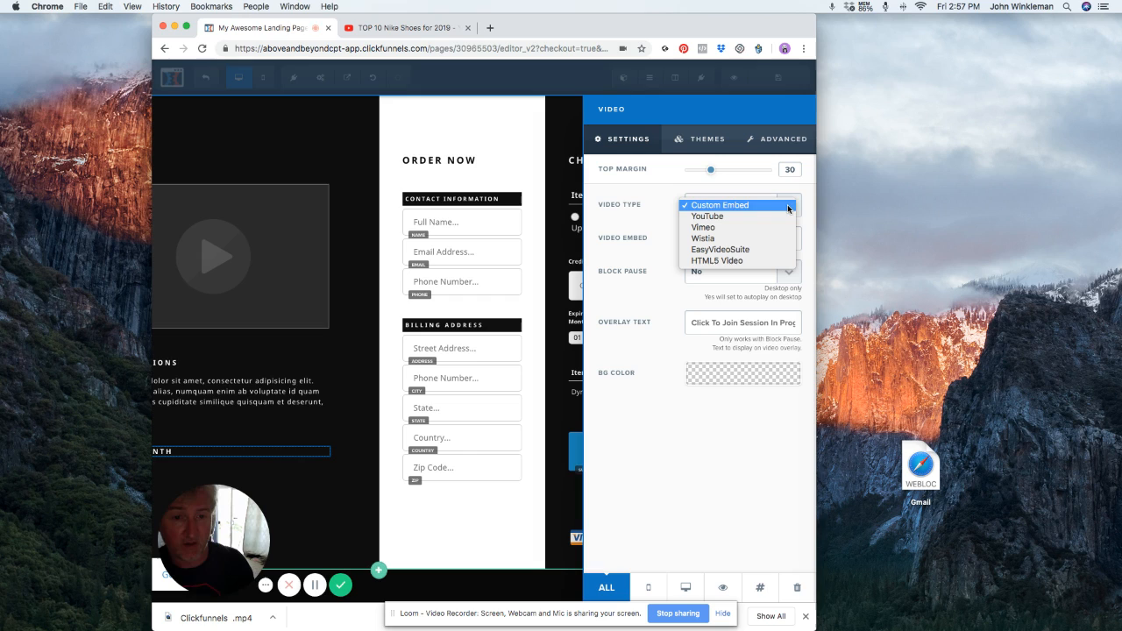
pyautogui.click(724, 218)
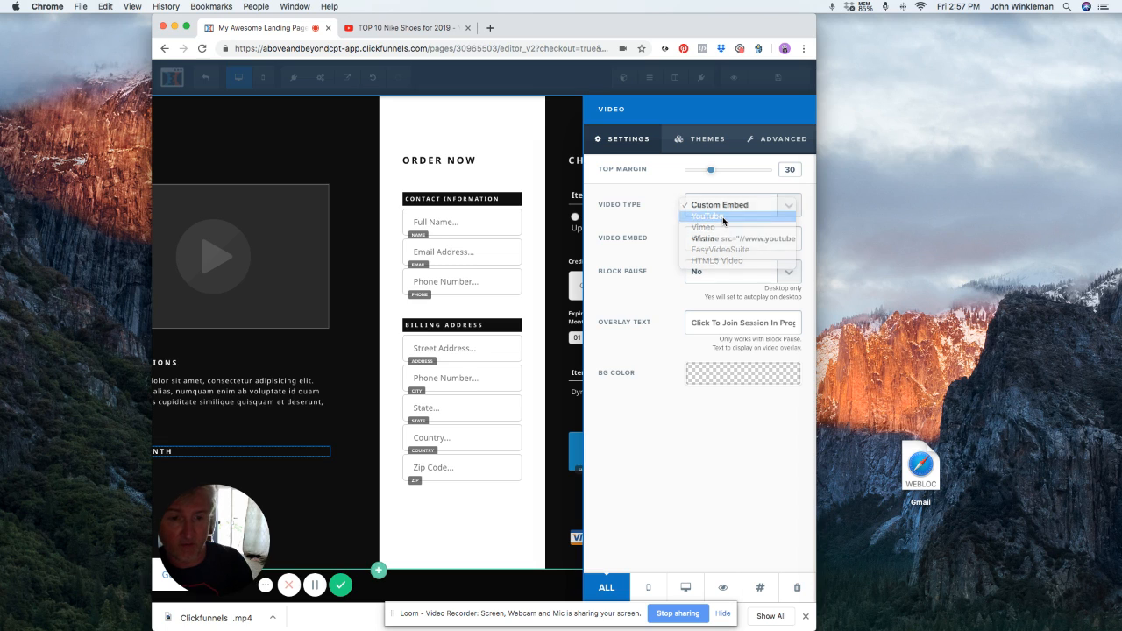
pyautogui.rightClick(723, 241)
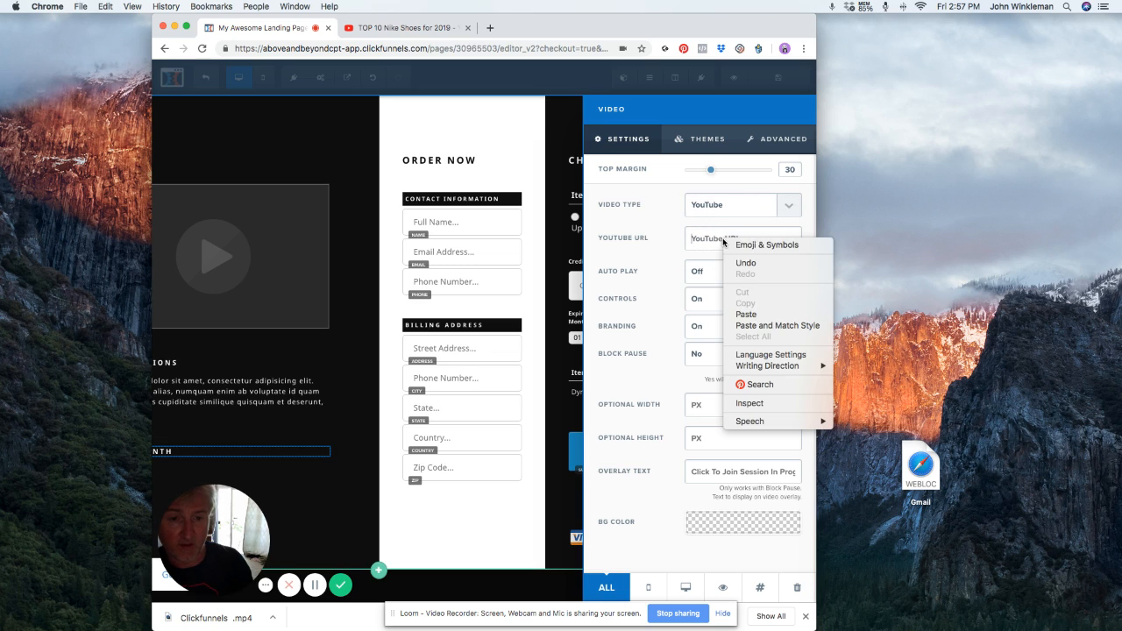
pyautogui.click(746, 313)
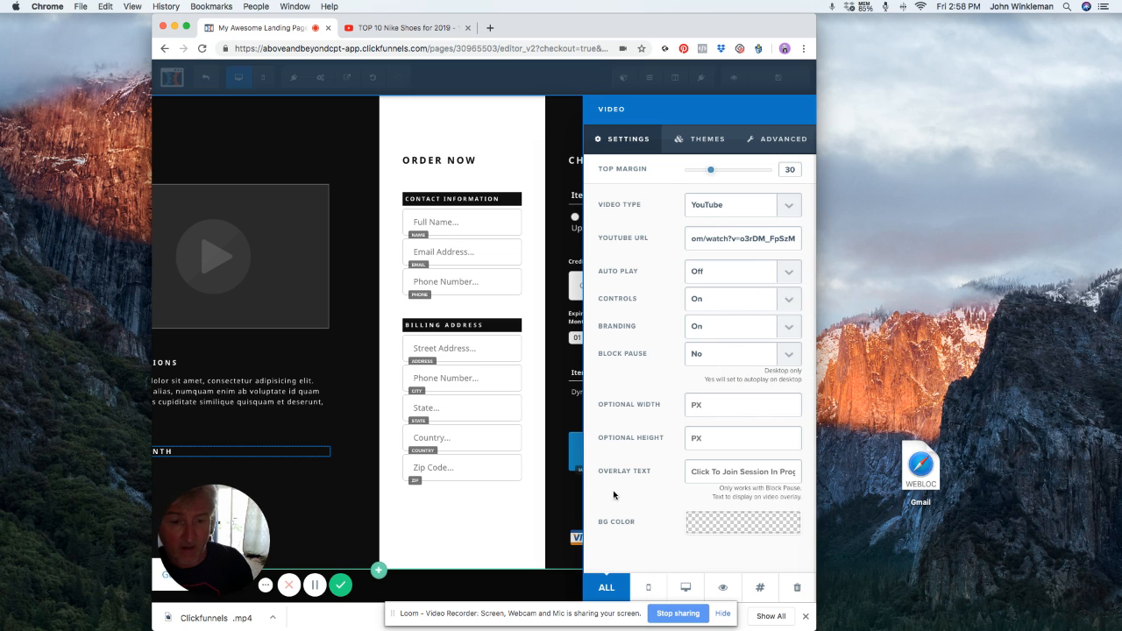
pyautogui.click(565, 298)
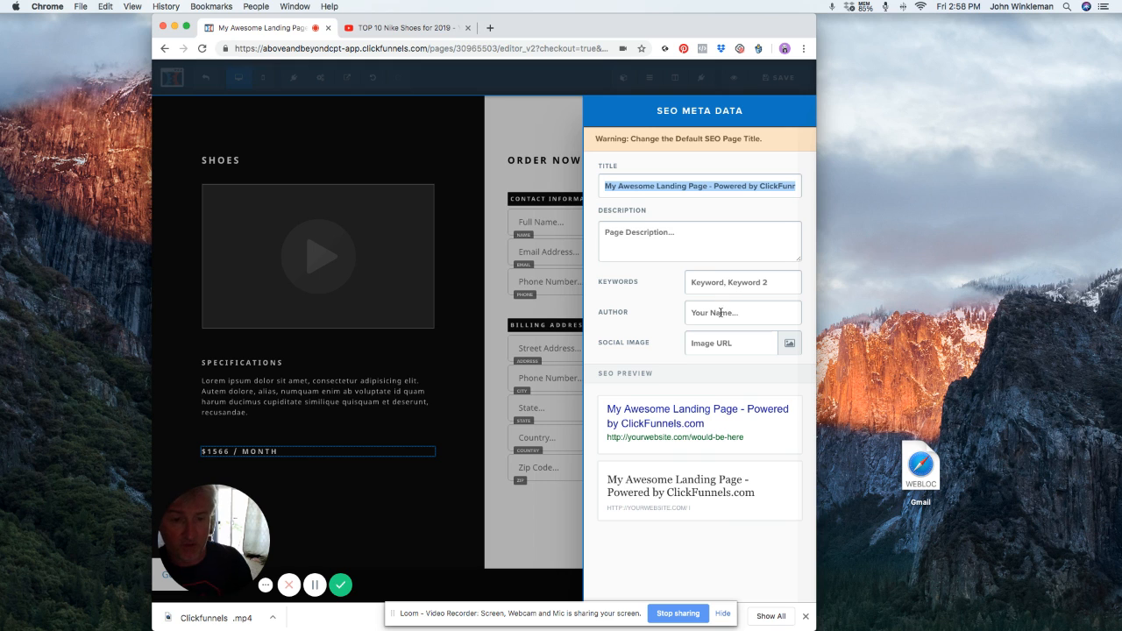
# Leave the social image library and SEO metadata without changes, and save the order page.
pyautogui.click(789, 343)
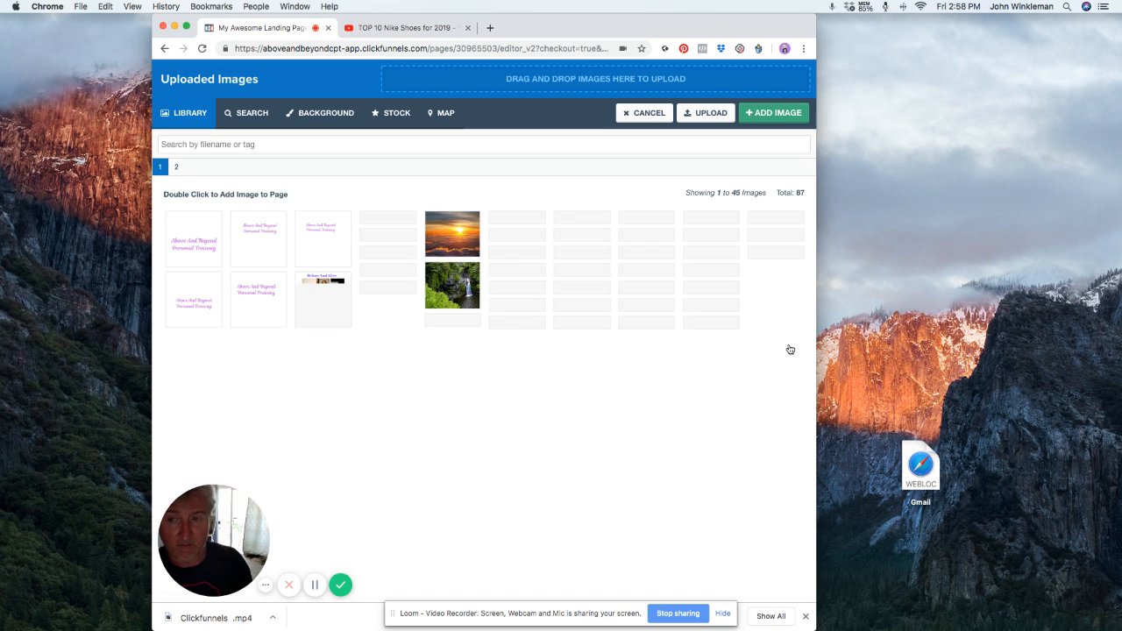
pyautogui.click(645, 114)
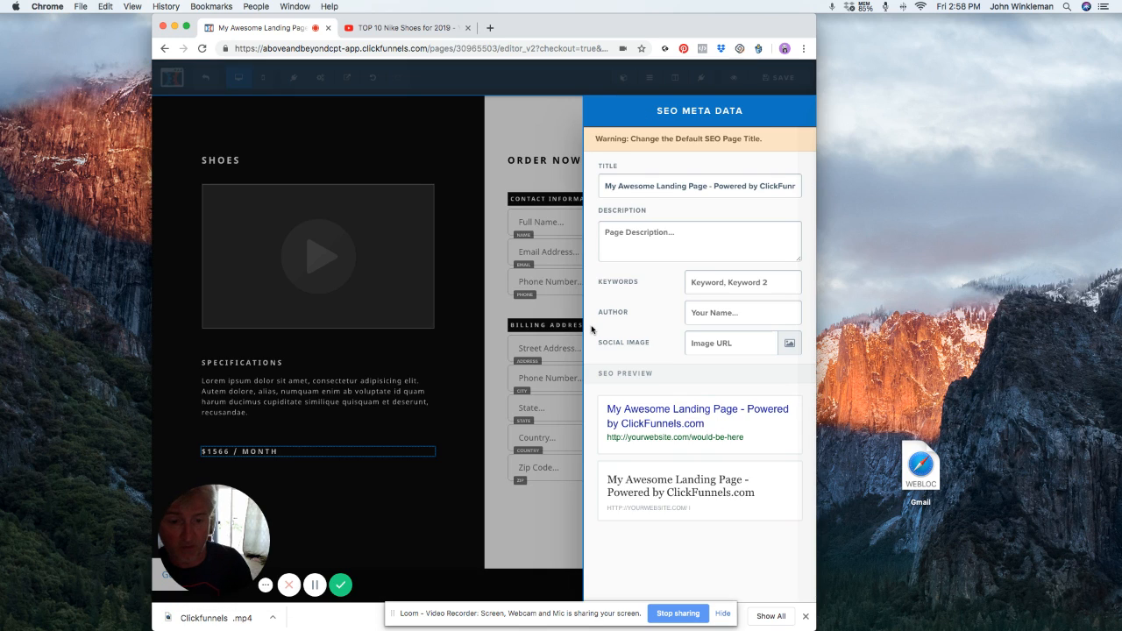
pyautogui.click(574, 148)
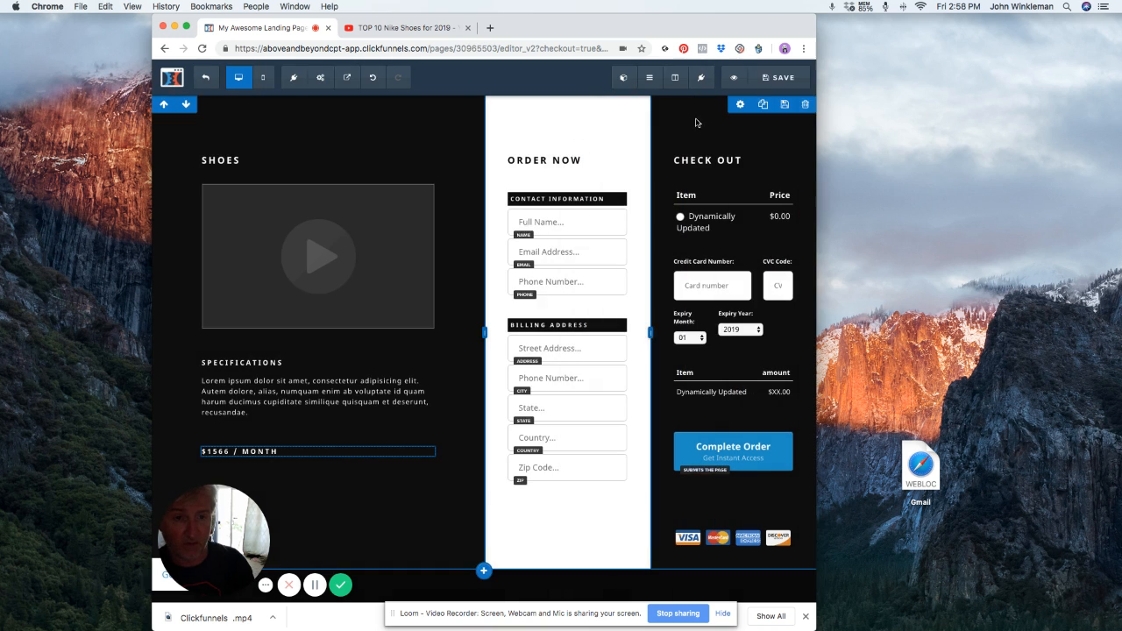
pyautogui.click(785, 80)
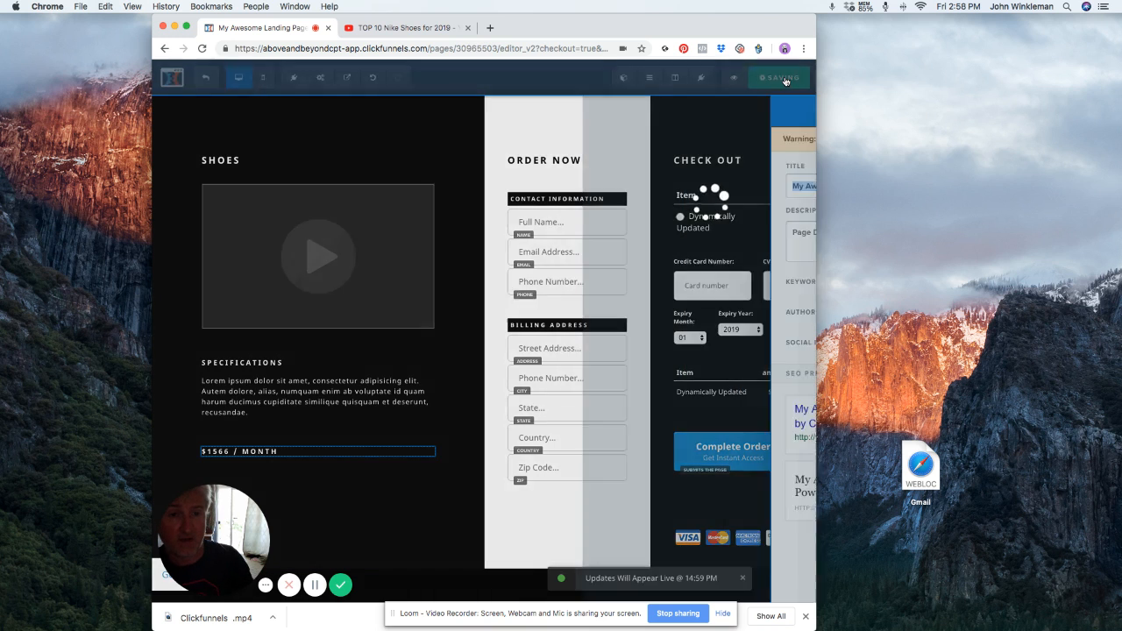
pyautogui.click(553, 131)
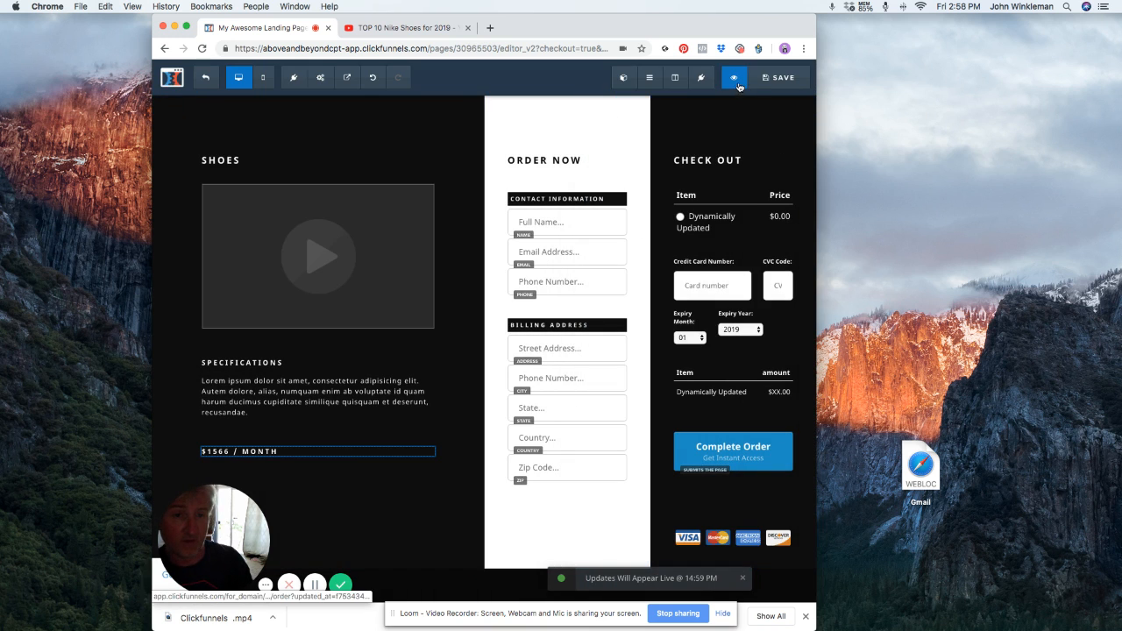
# Preview the order page with its embedded Nike shoes video, and close the preview and YouTube tabs.
pyautogui.click(736, 80)
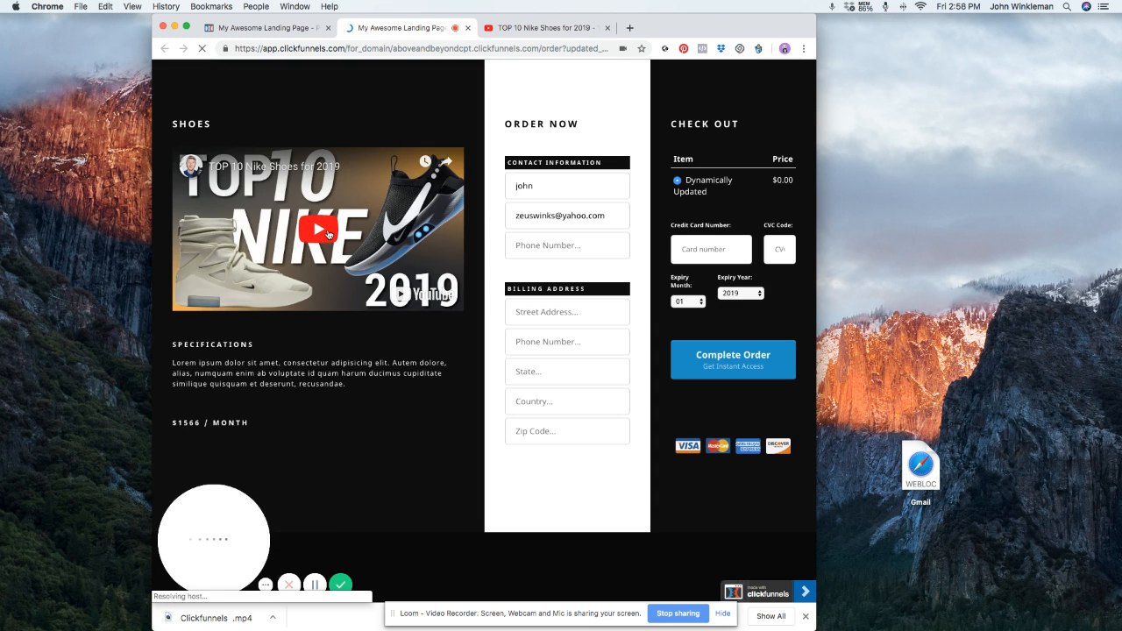
pyautogui.click(468, 28)
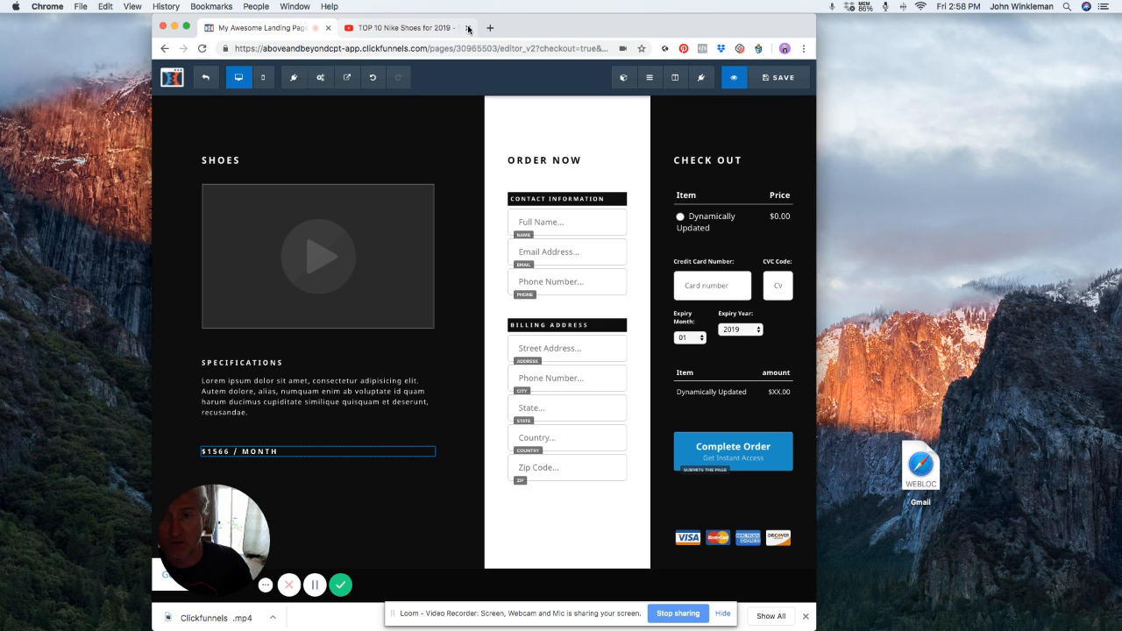
pyautogui.click(468, 28)
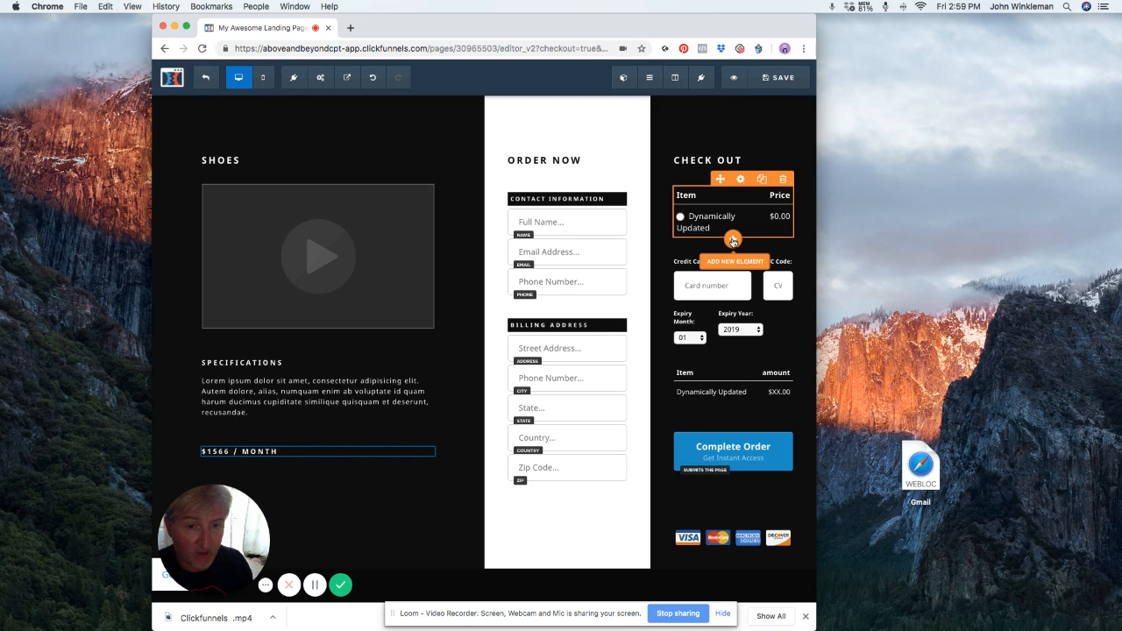
pyautogui.click(733, 240)
pyautogui.scroll(-5, 648, 309)
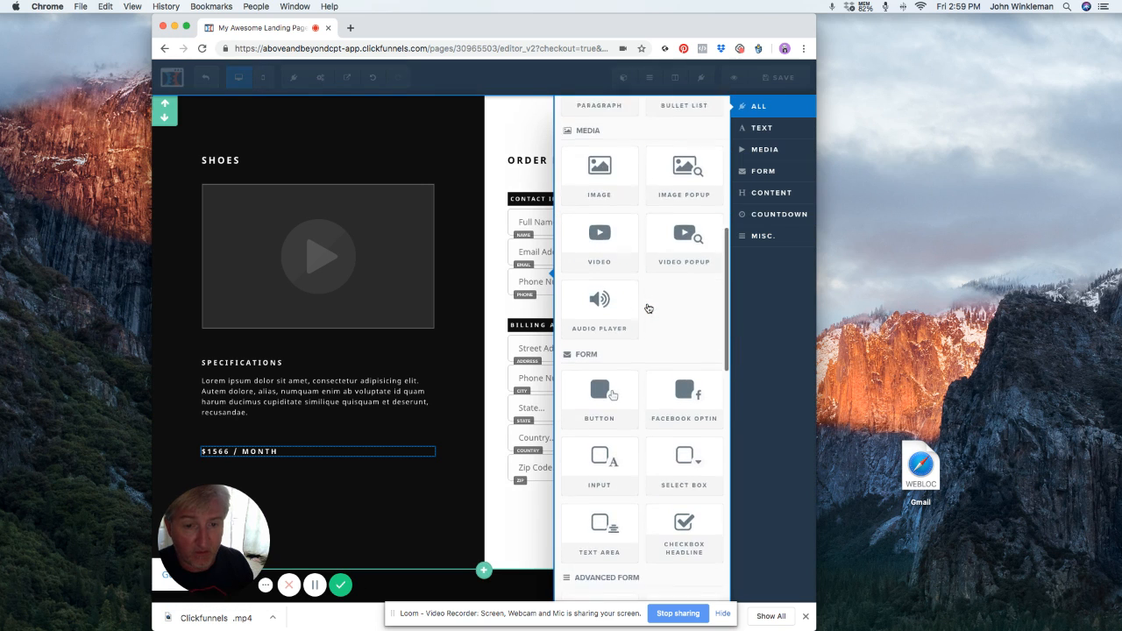
pyautogui.scroll(-3, 648, 308)
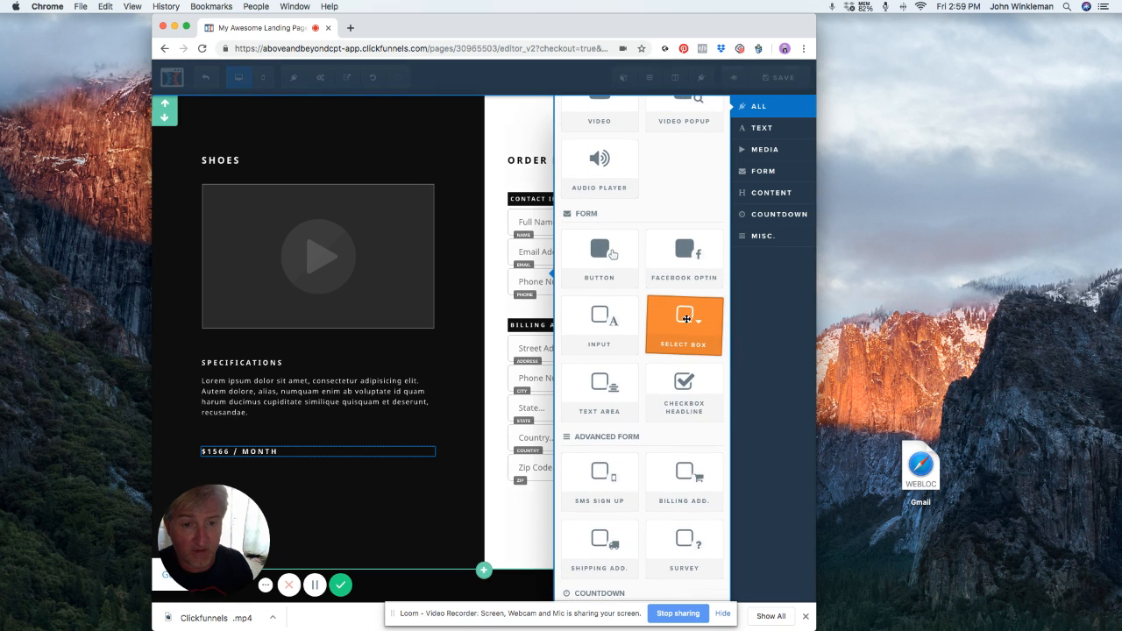
pyautogui.click(687, 319)
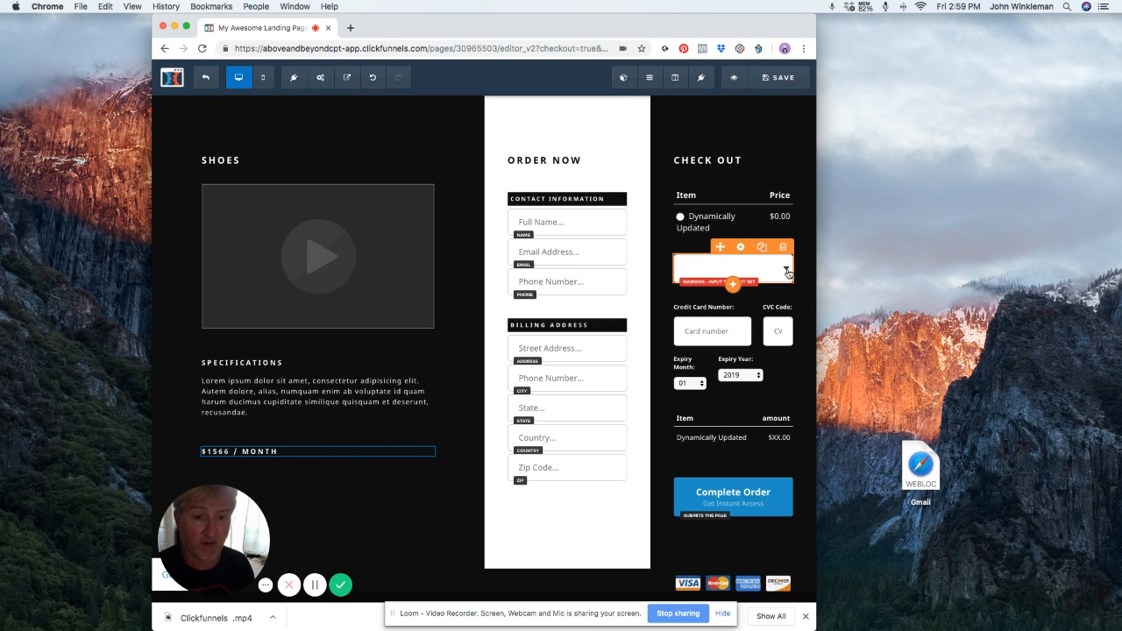
pyautogui.click(783, 247)
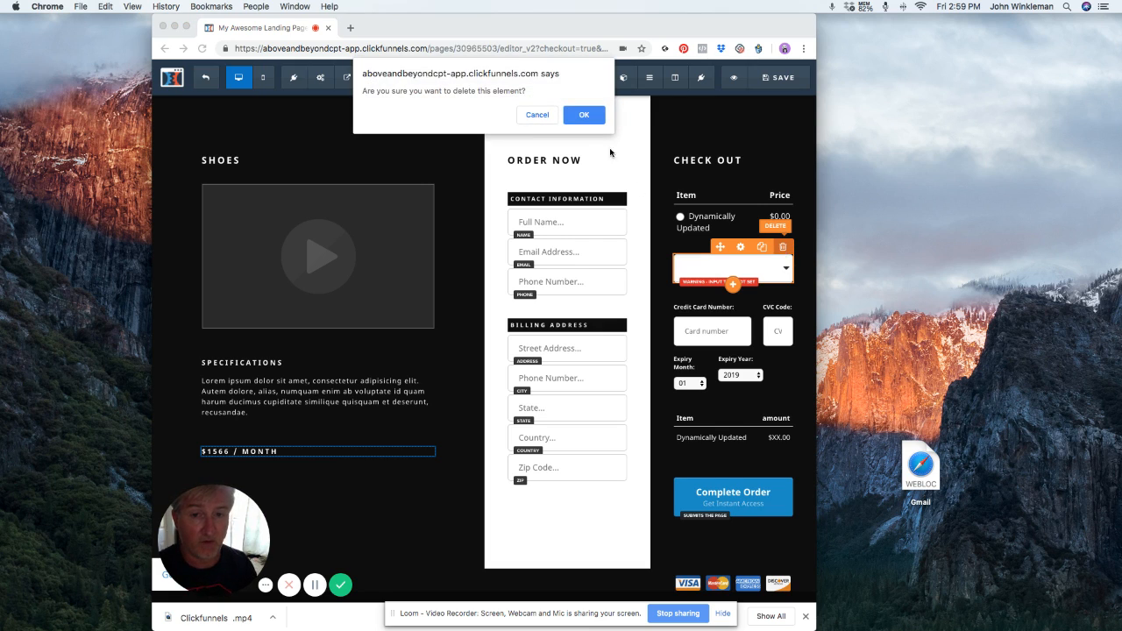
pyautogui.click(584, 115)
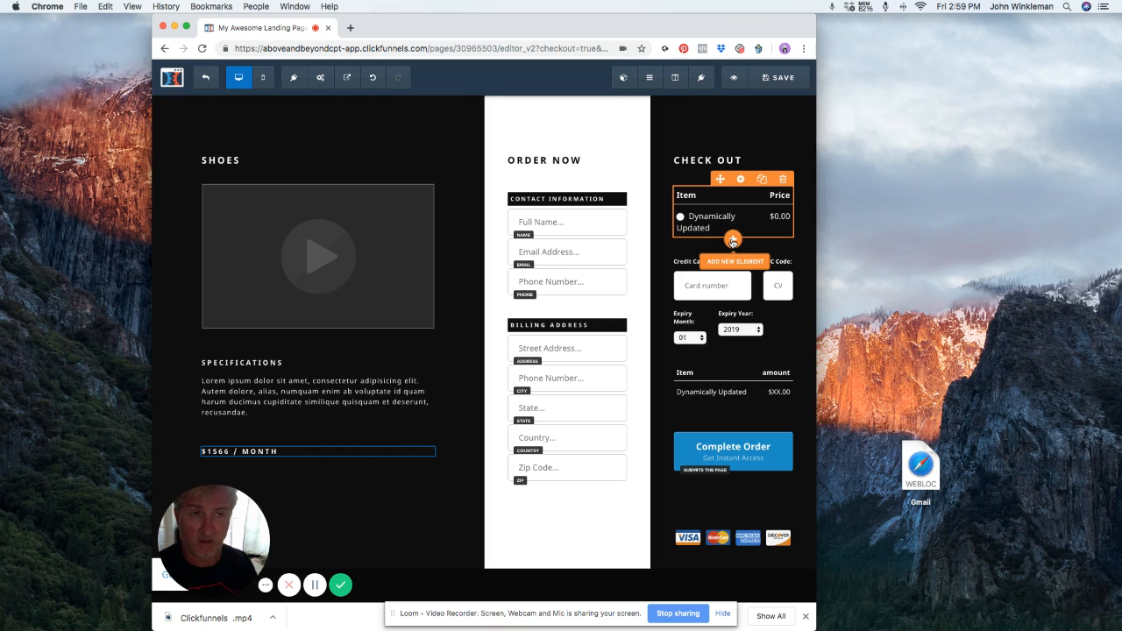
# Add a Select Box form element below the item and price table in the Check Out column.
pyautogui.click(732, 240)
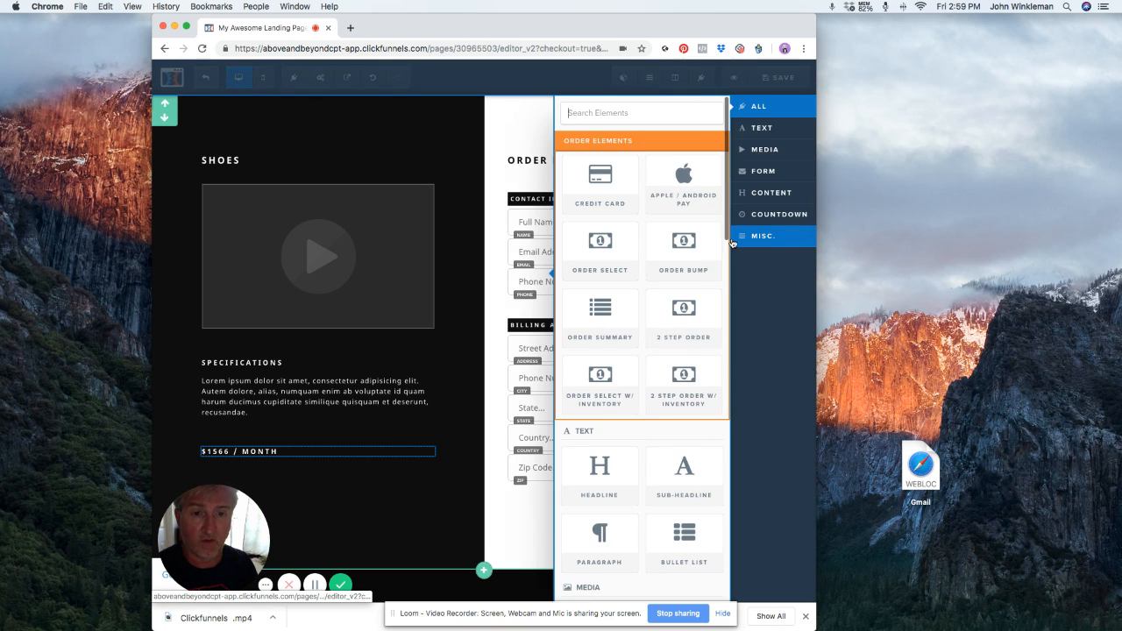
pyautogui.scroll(-10, 659, 290)
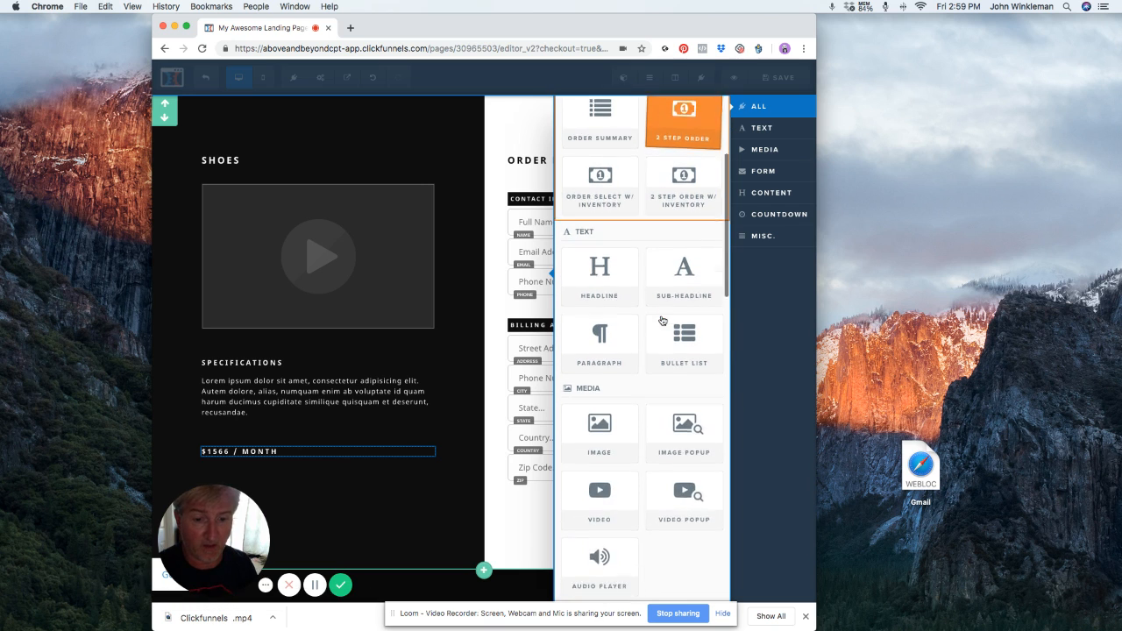
pyautogui.scroll(-1, 662, 321)
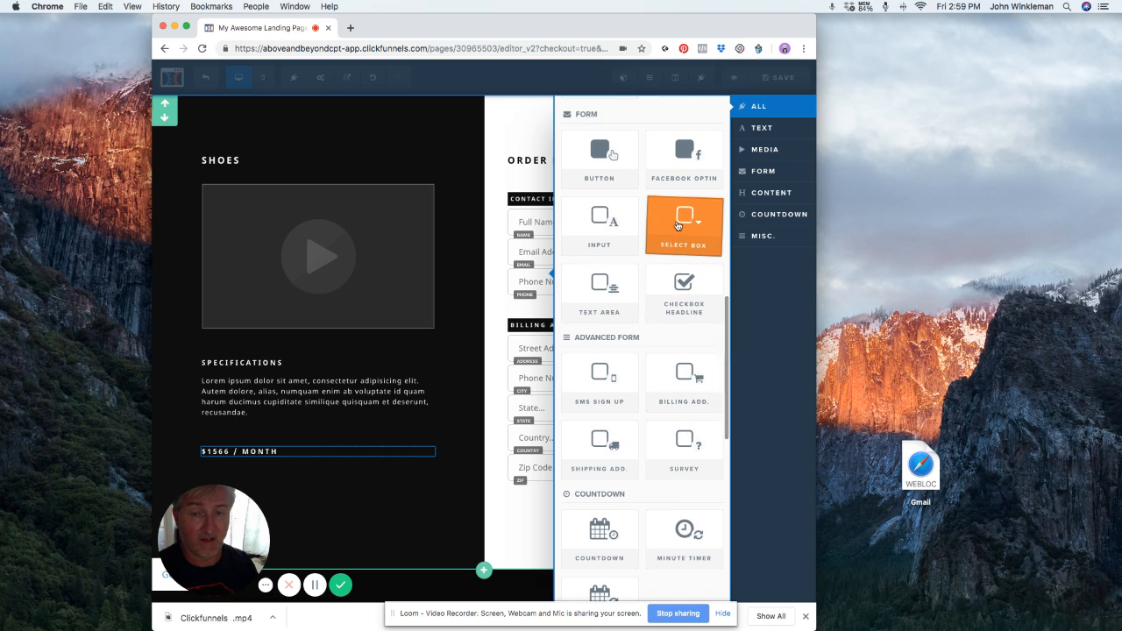
pyautogui.click(673, 236)
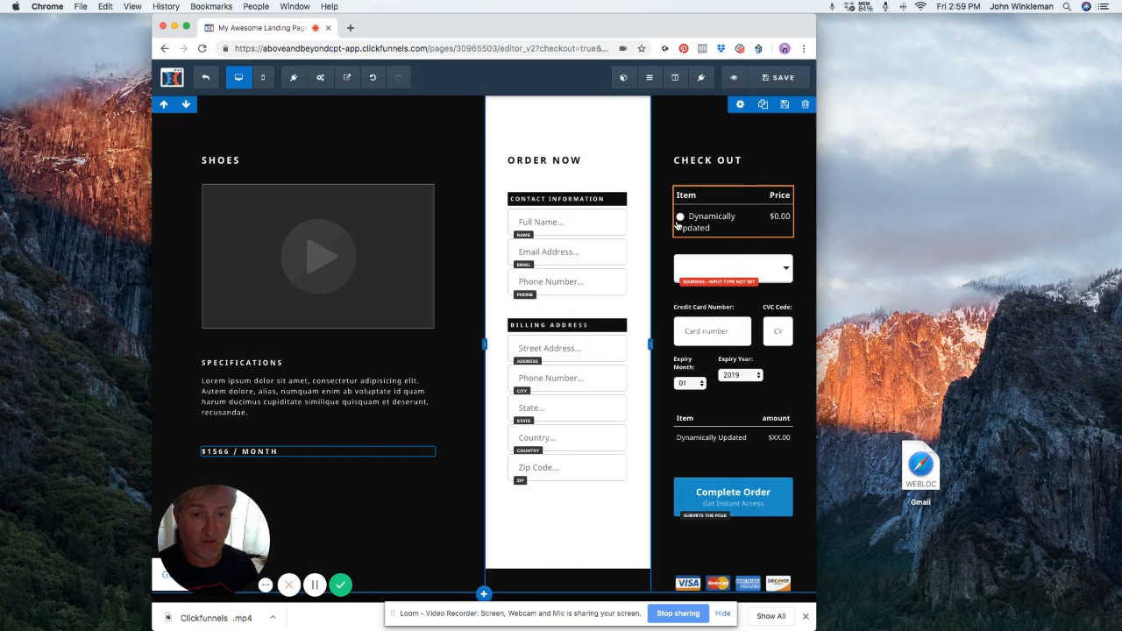
# Set the select box's input type to Custom Options, name it "shoes" and enter option A as "Women 6".
pyautogui.click(787, 273)
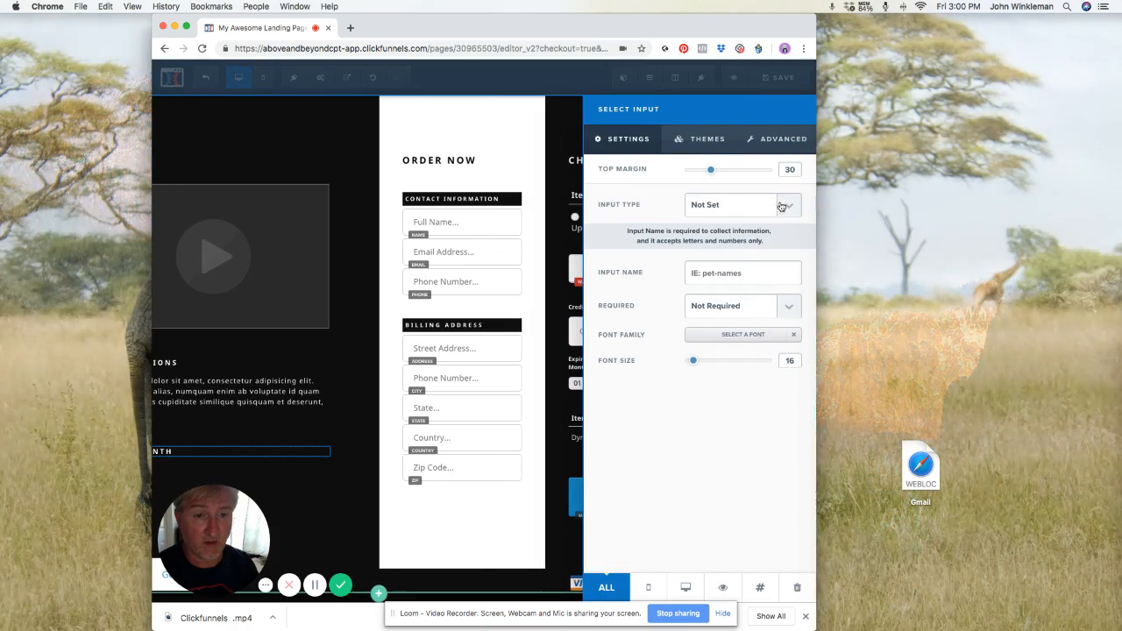
pyautogui.click(781, 206)
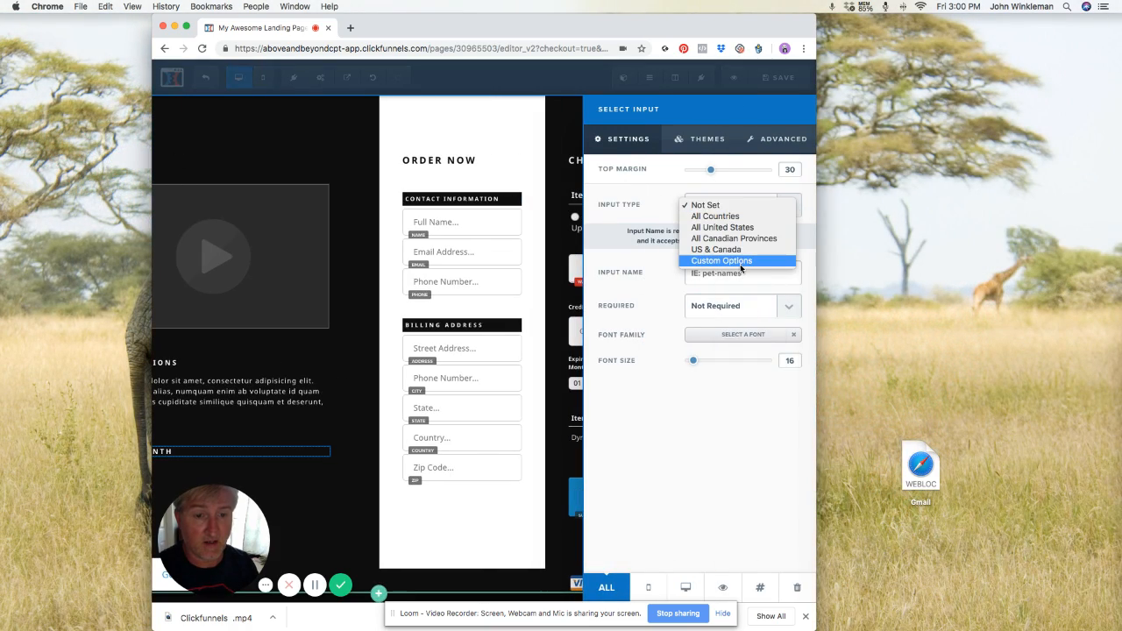
pyautogui.click(740, 261)
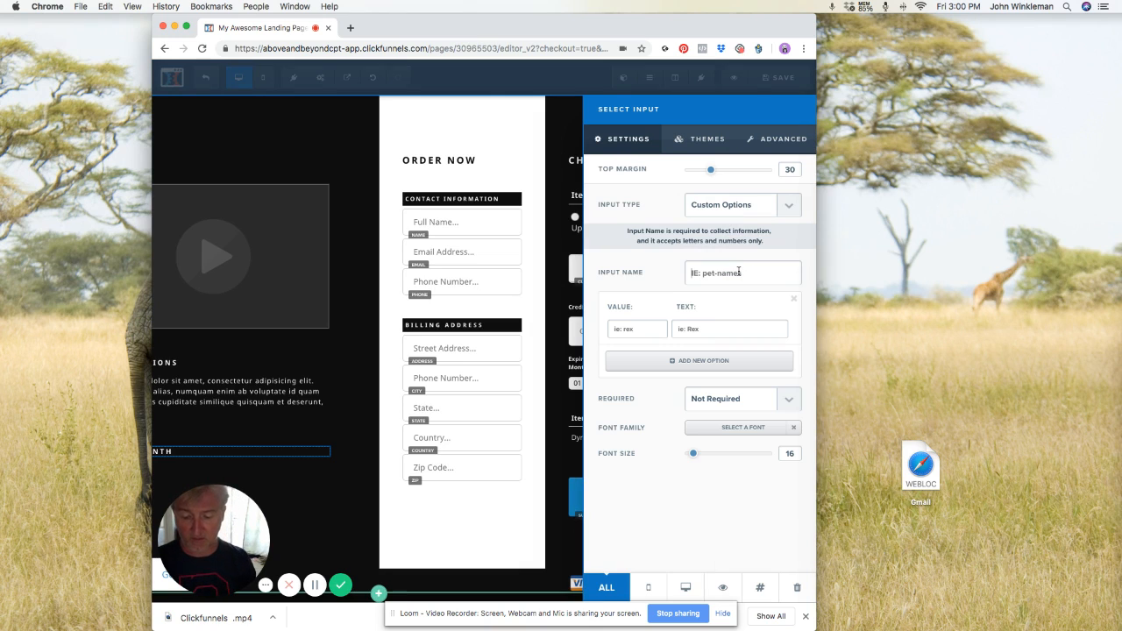
pyautogui.write('shoes')
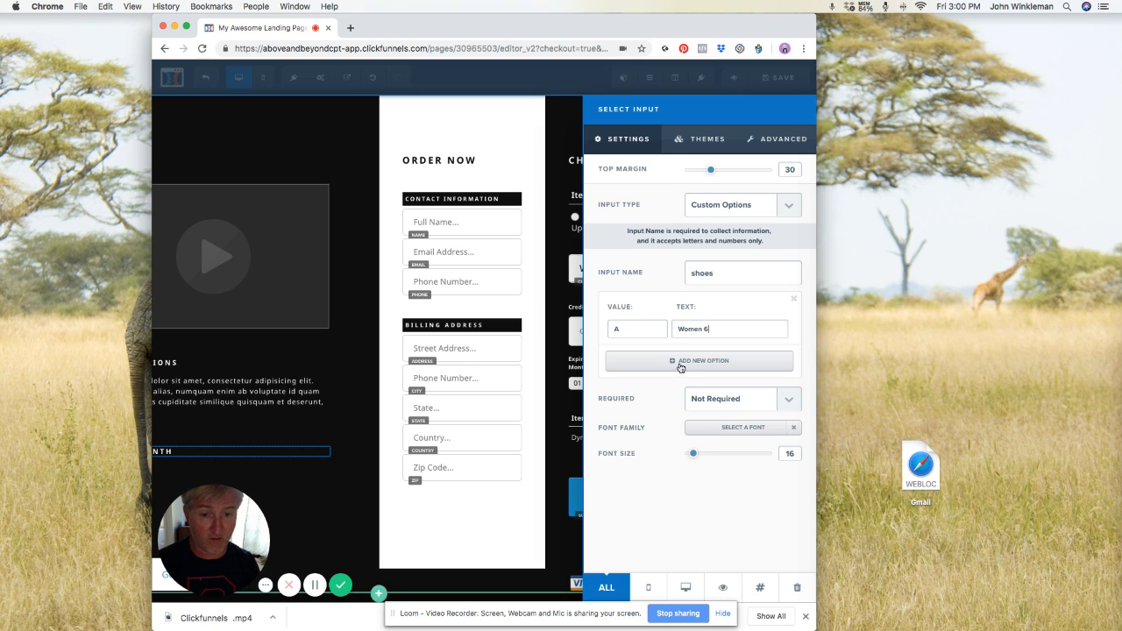
# Add options B "Women 7", C "Men 10" and D "Men 11" to the select box and close its settings.
pyautogui.click(680, 363)
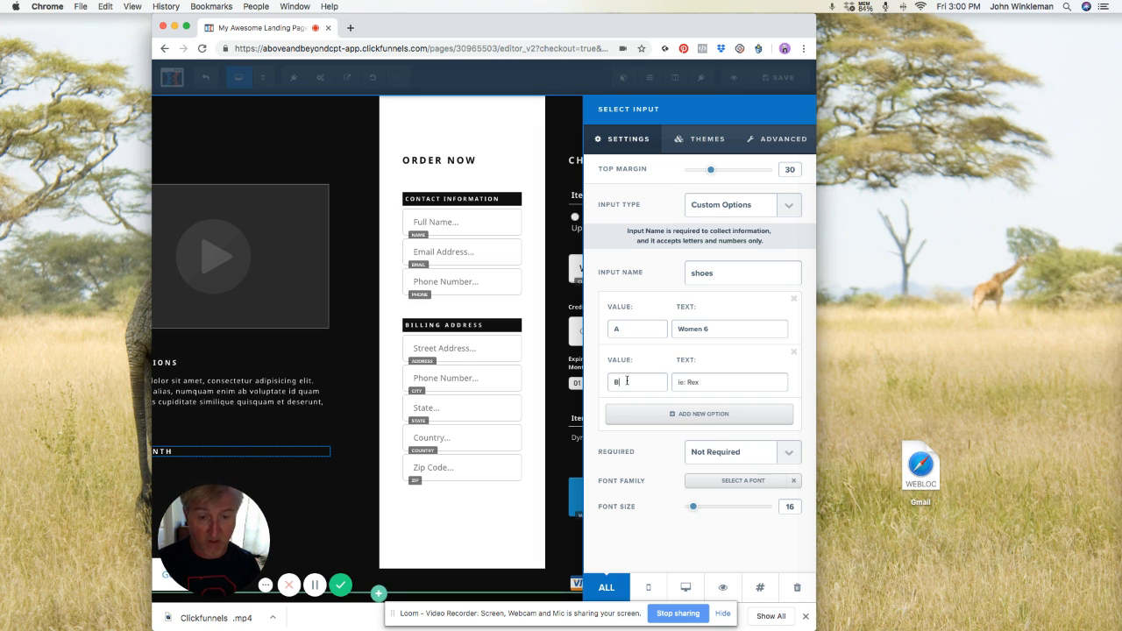
pyautogui.write('Women 7')
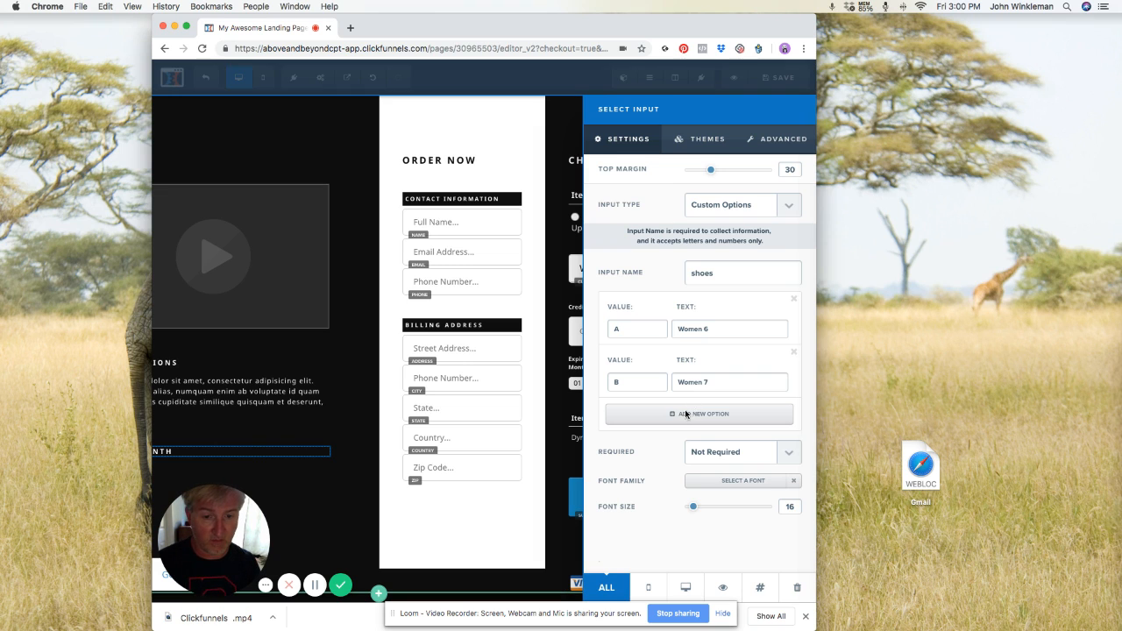
pyautogui.click(687, 414)
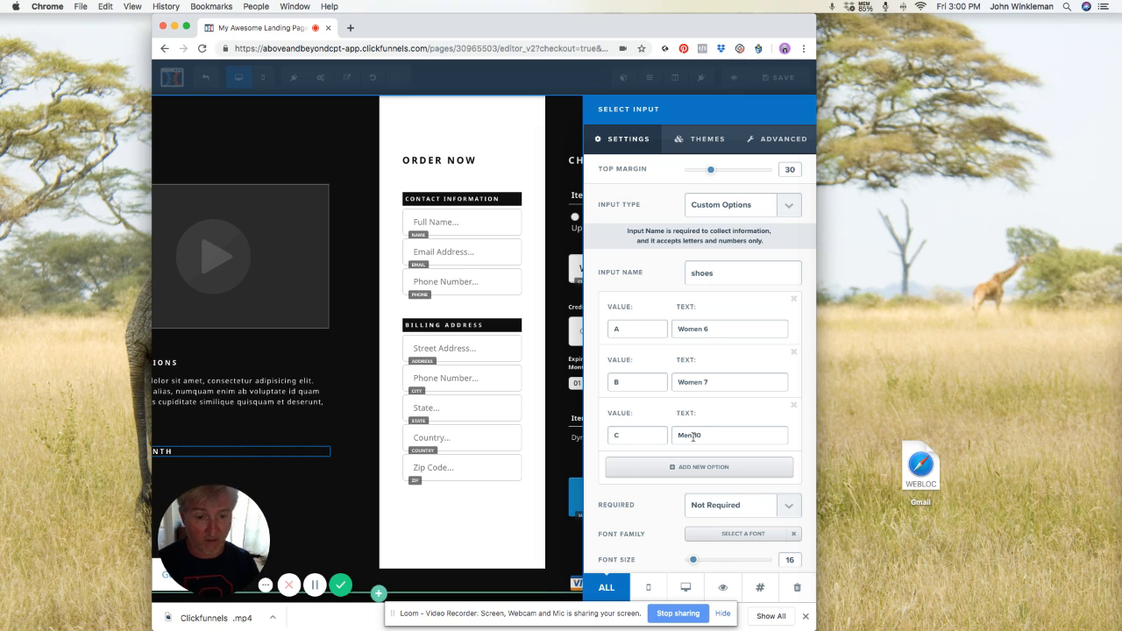
pyautogui.click(701, 471)
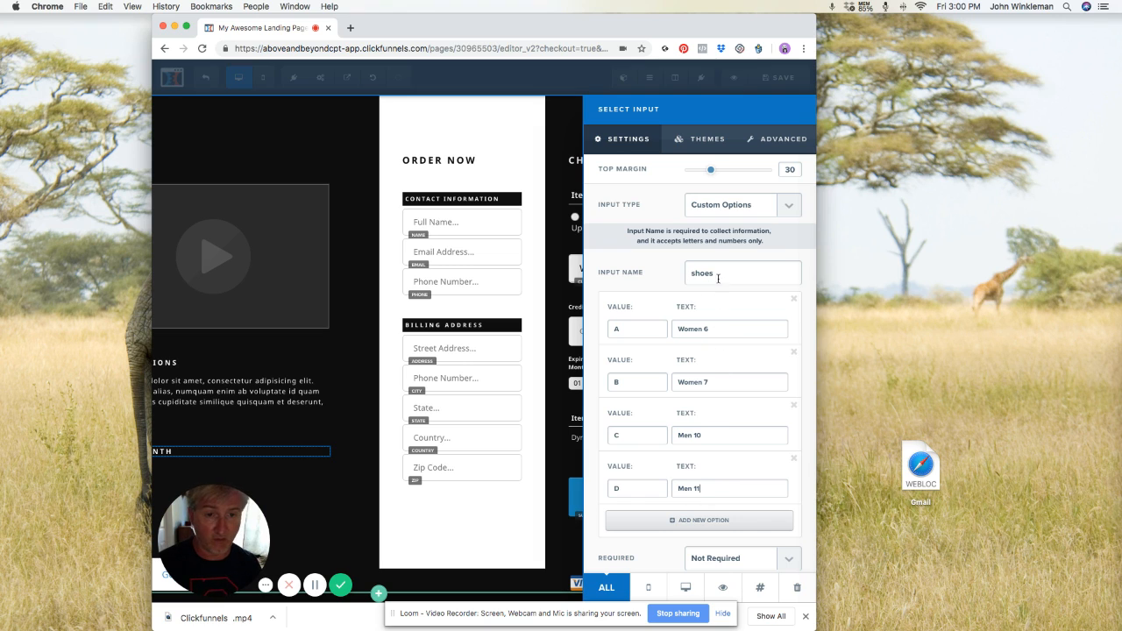
pyautogui.scroll(-2, 799, 320)
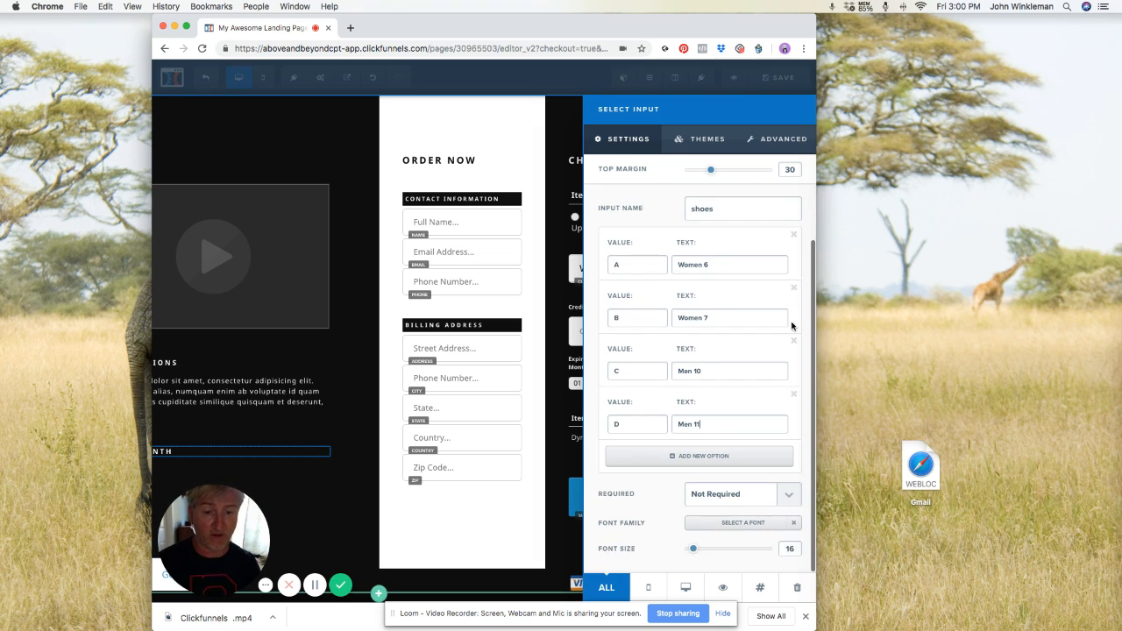
pyautogui.click(557, 430)
# Save the order page and dismiss the SEO metadata without changing it.
pyautogui.click(777, 79)
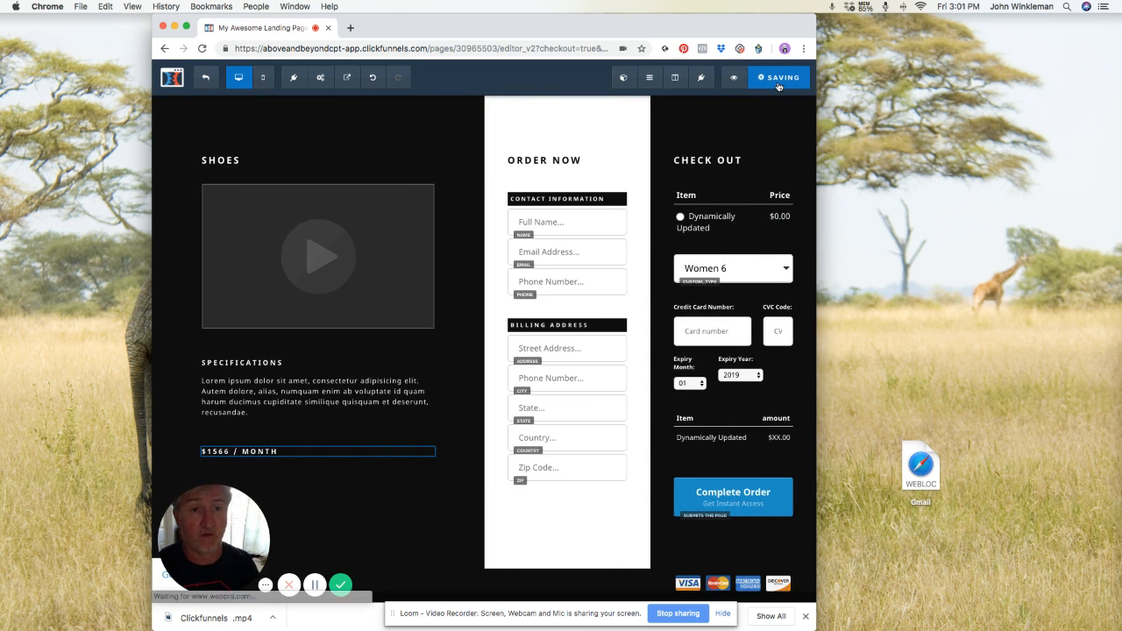
pyautogui.click(735, 81)
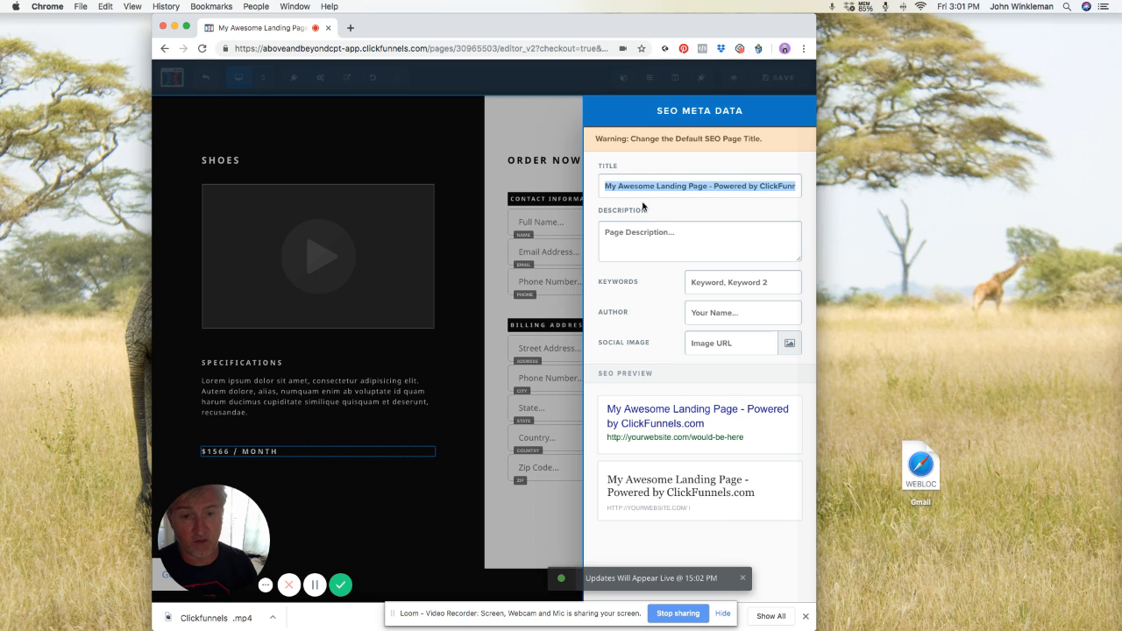
pyautogui.click(555, 147)
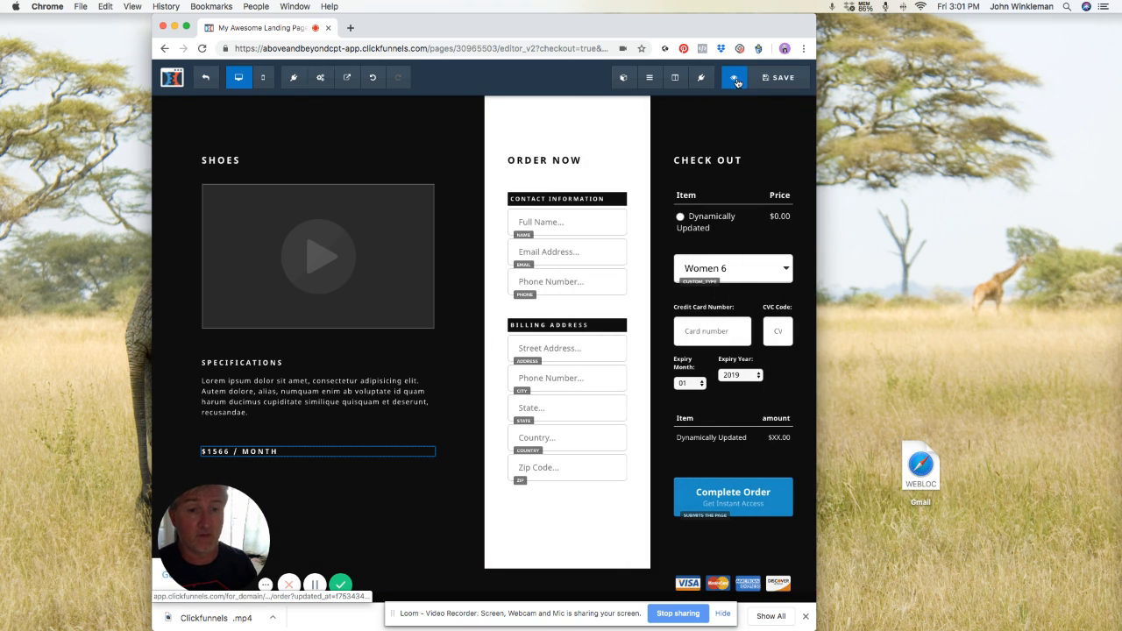
# Preview the order page and test the shoe size drop-down by choosing Women 7.
pyautogui.click(773, 270)
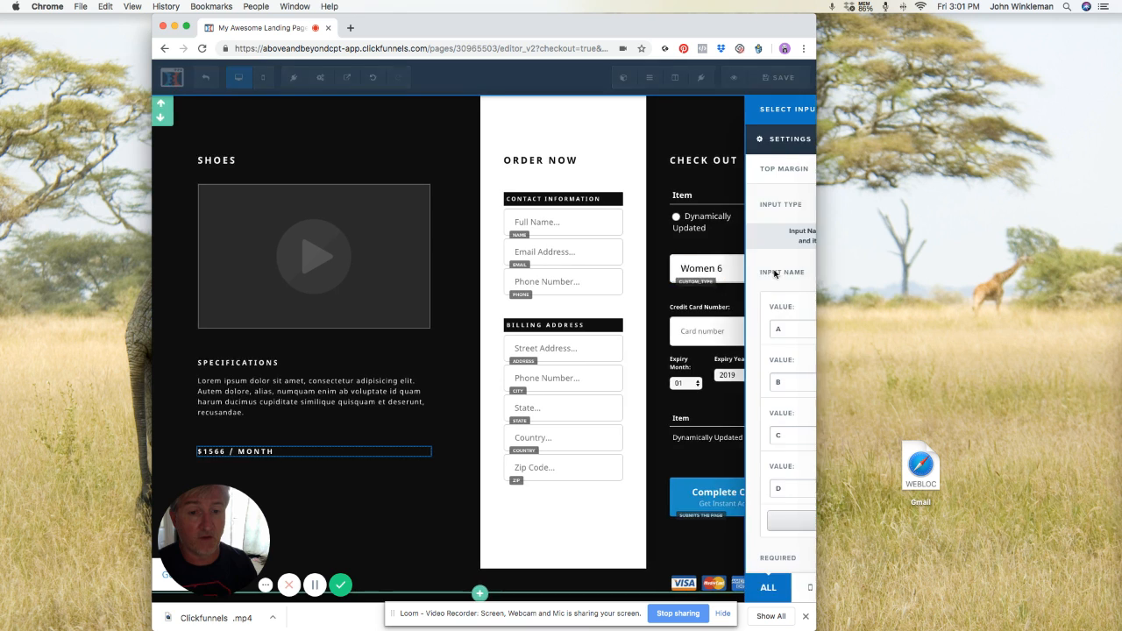
pyautogui.click(733, 79)
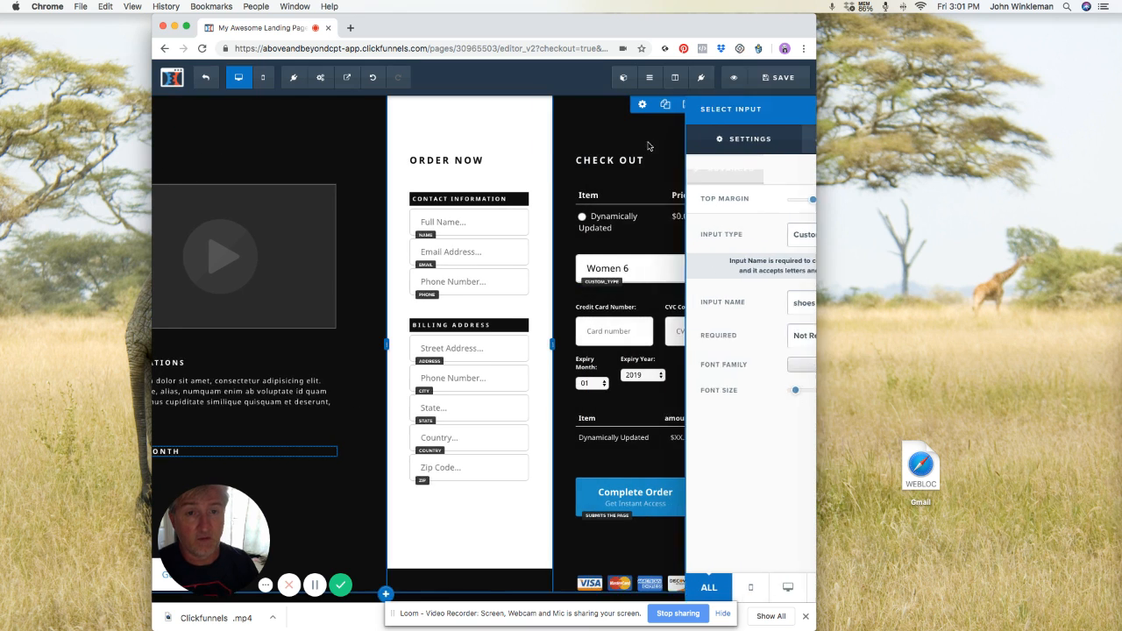
pyautogui.click(732, 79)
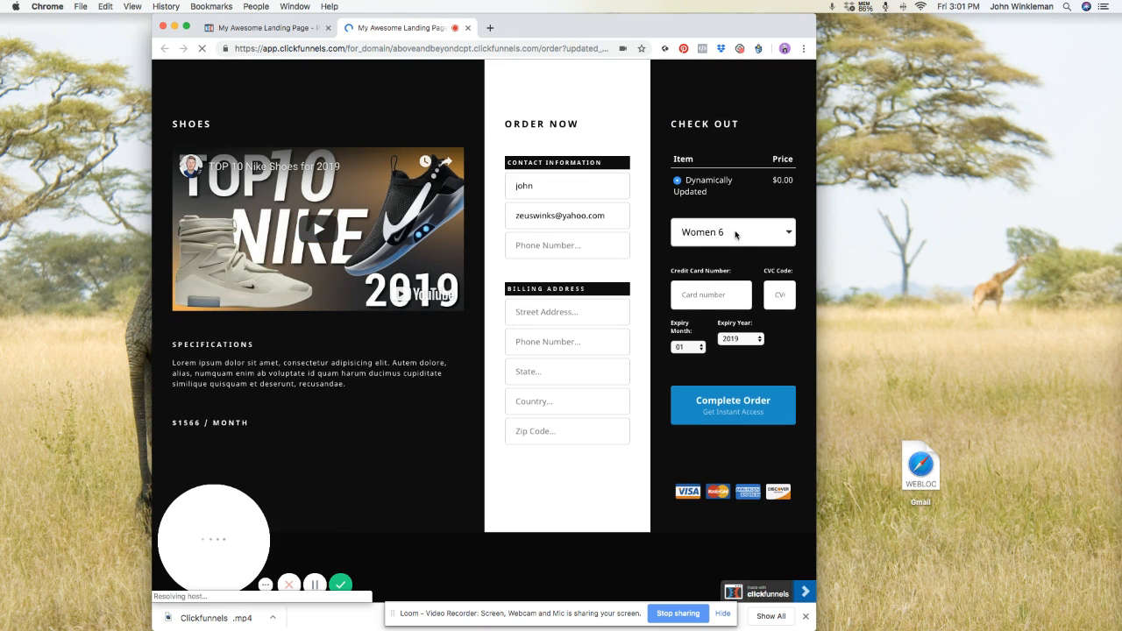
pyautogui.click(774, 234)
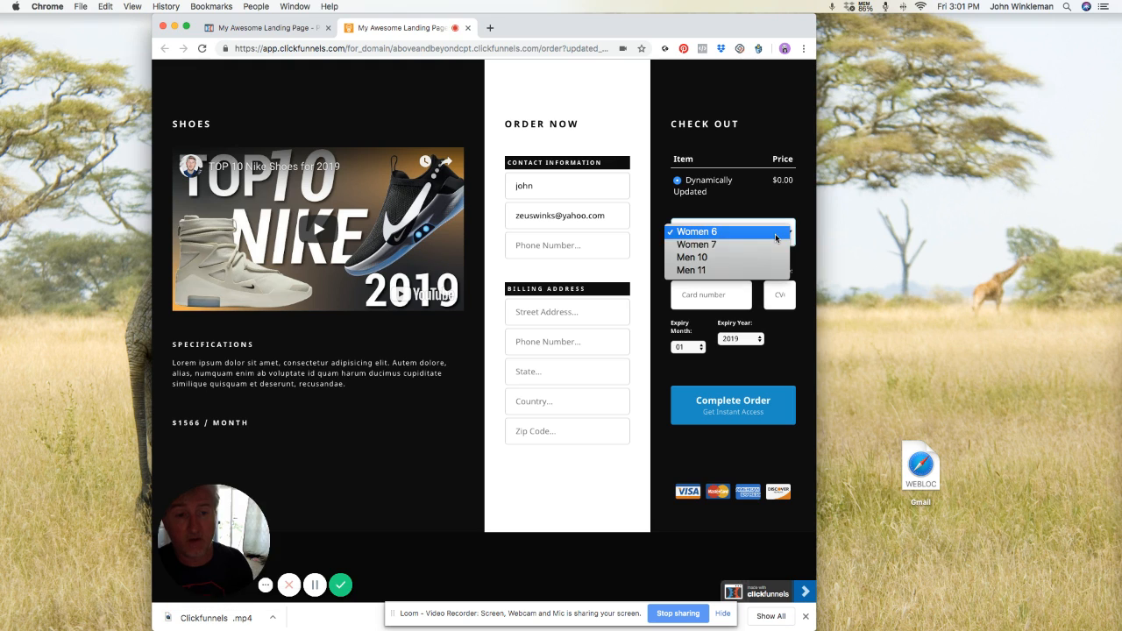
pyautogui.click(704, 245)
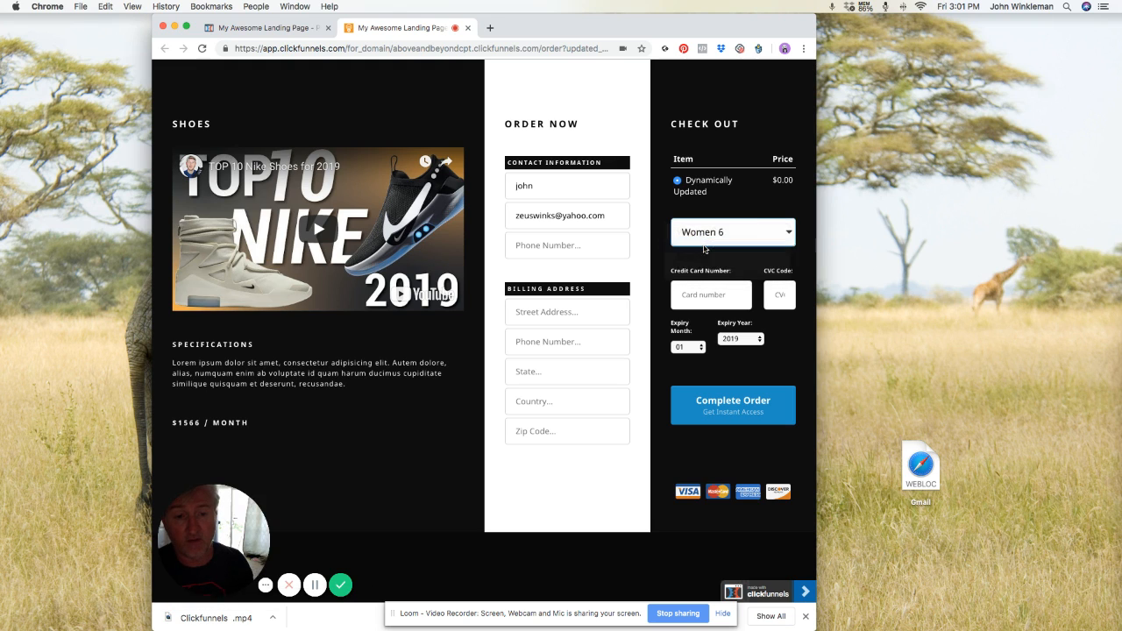
pyautogui.click(714, 234)
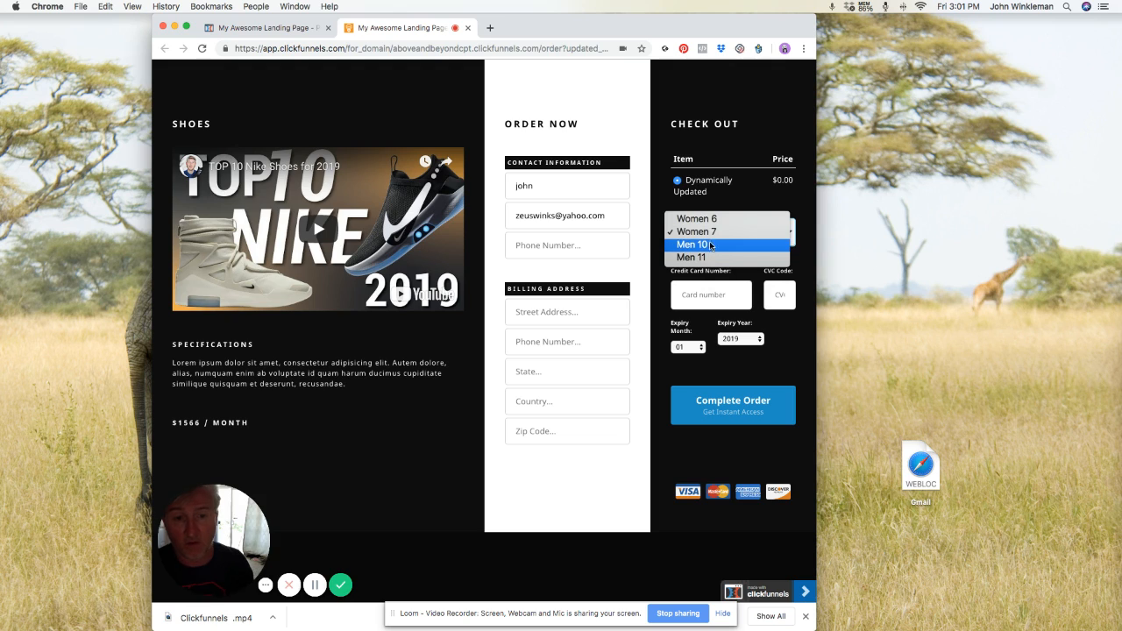
pyautogui.click(656, 279)
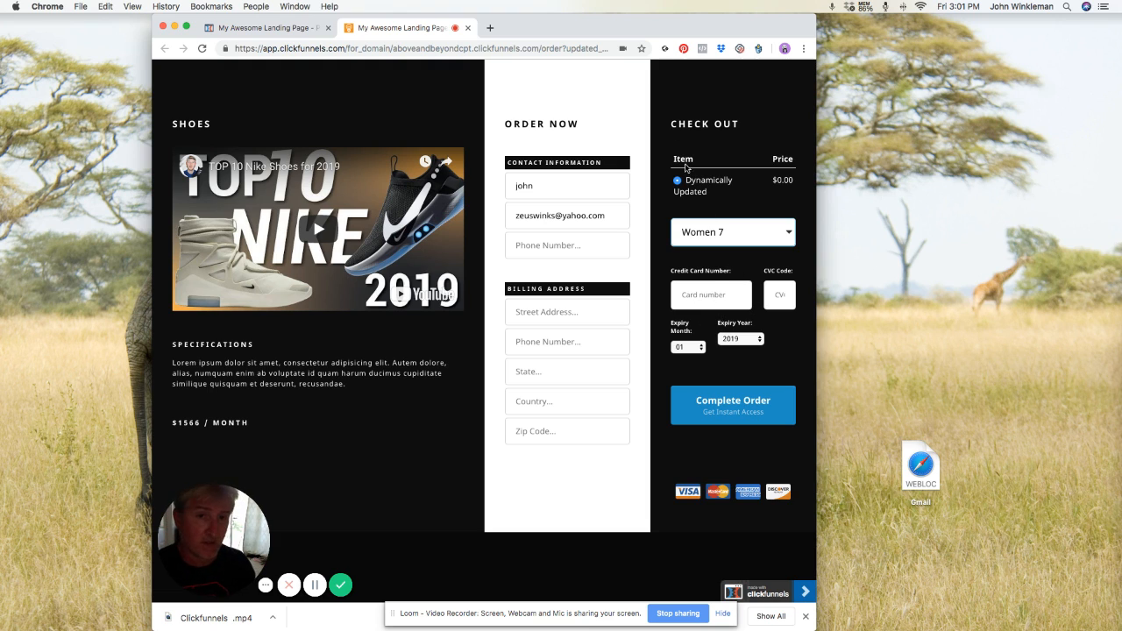
# Close the order page preview and exit the page editor to the funnel's order step.
pyautogui.click(309, 29)
pyautogui.click(438, 29)
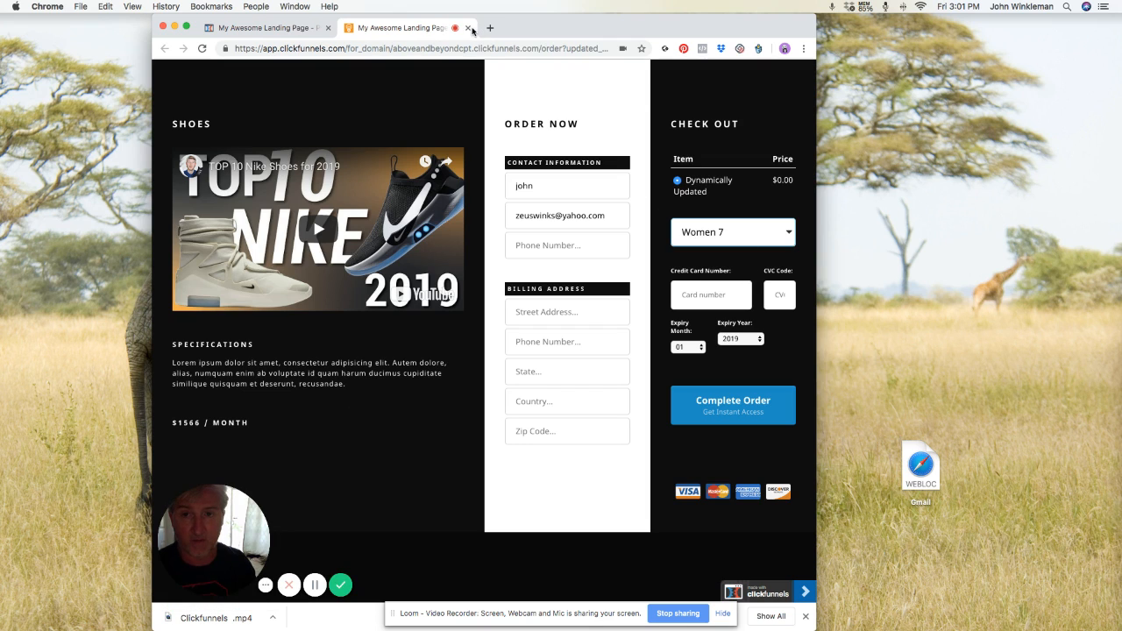
pyautogui.click(469, 29)
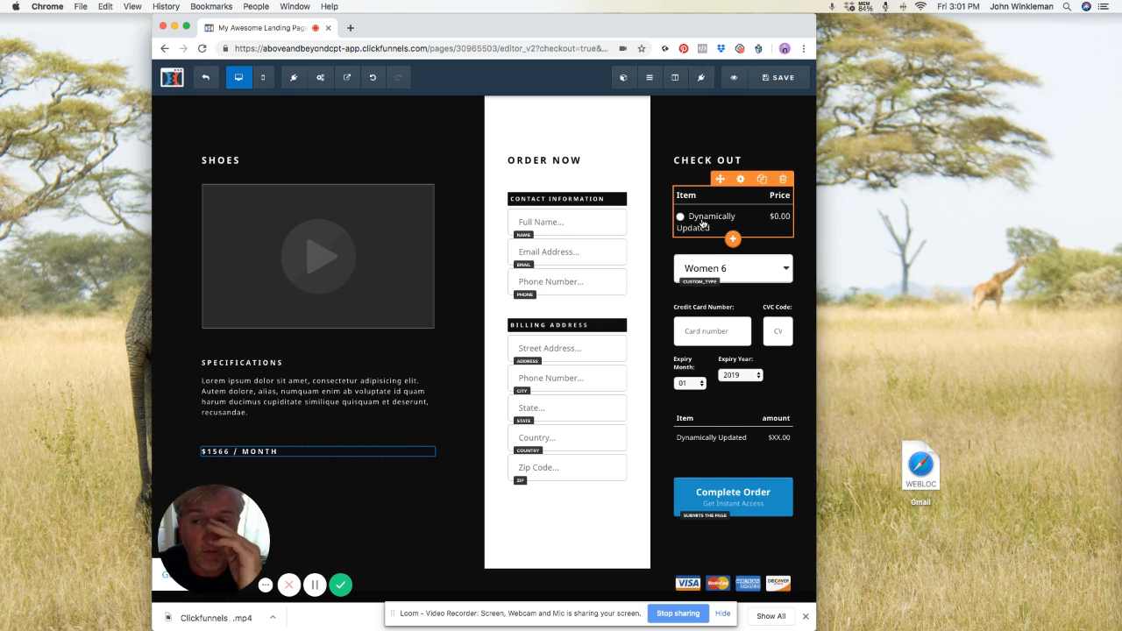
pyautogui.click(208, 81)
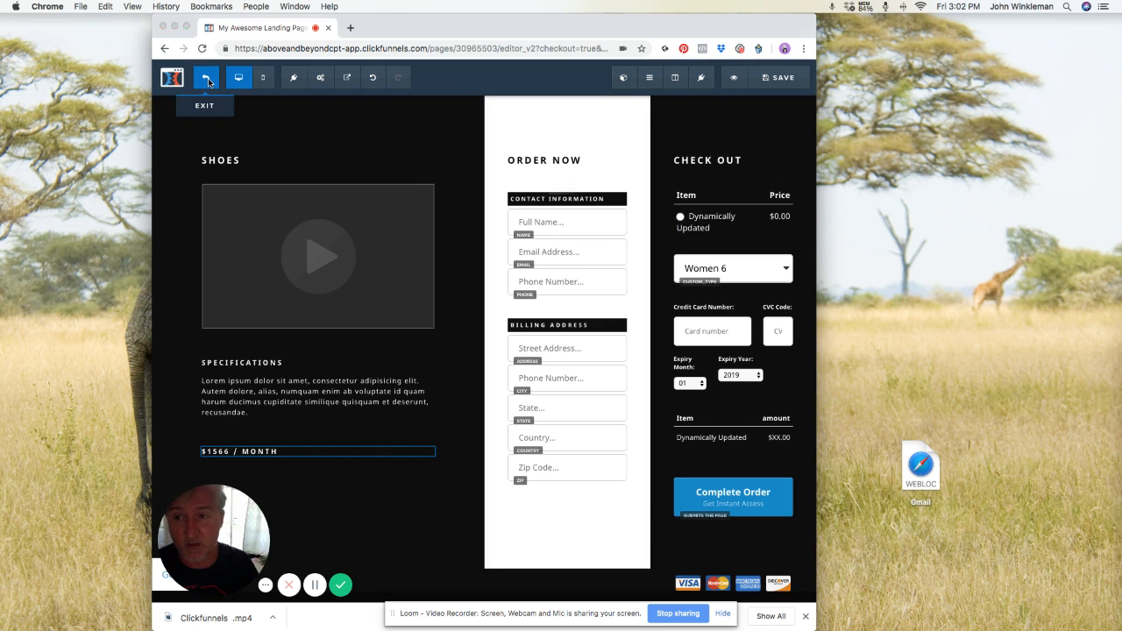
pyautogui.click(649, 218)
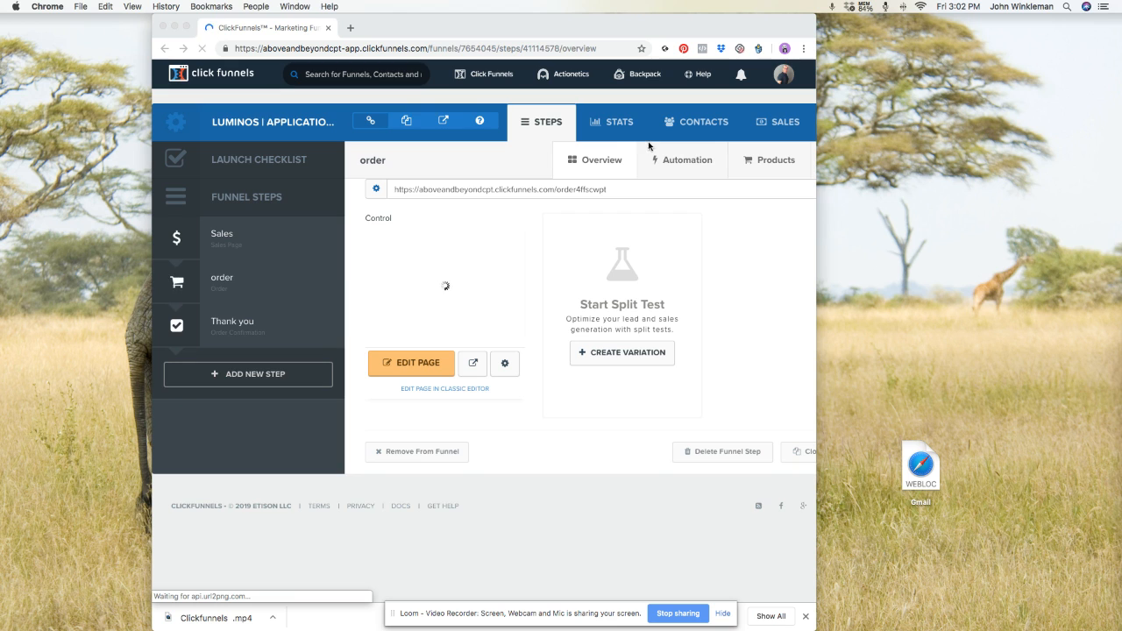
# Switch to the funnel's Sales step and back to the order step.
pyautogui.hscroll(2, 695, 161)
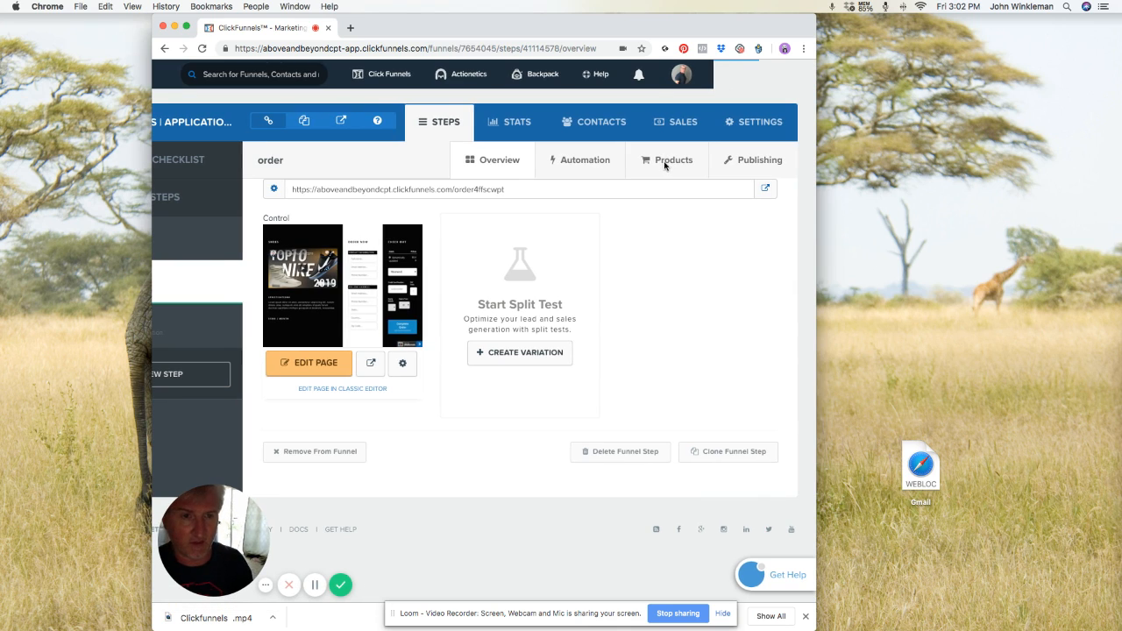
pyautogui.hscroll(-5, 643, 159)
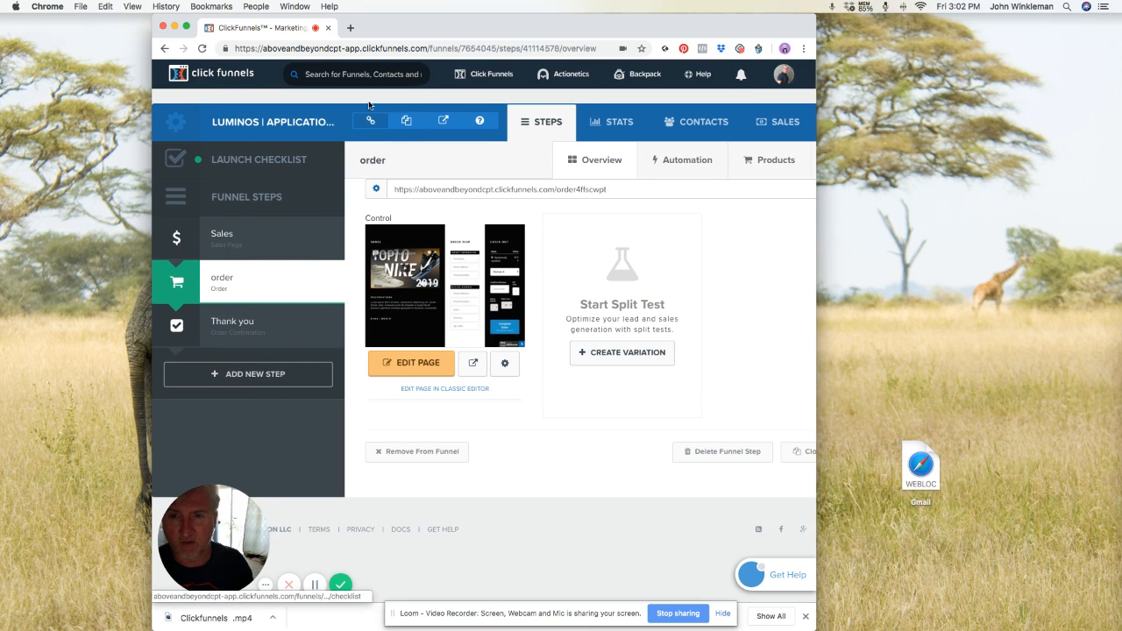
pyautogui.click(462, 74)
pyautogui.click(447, 99)
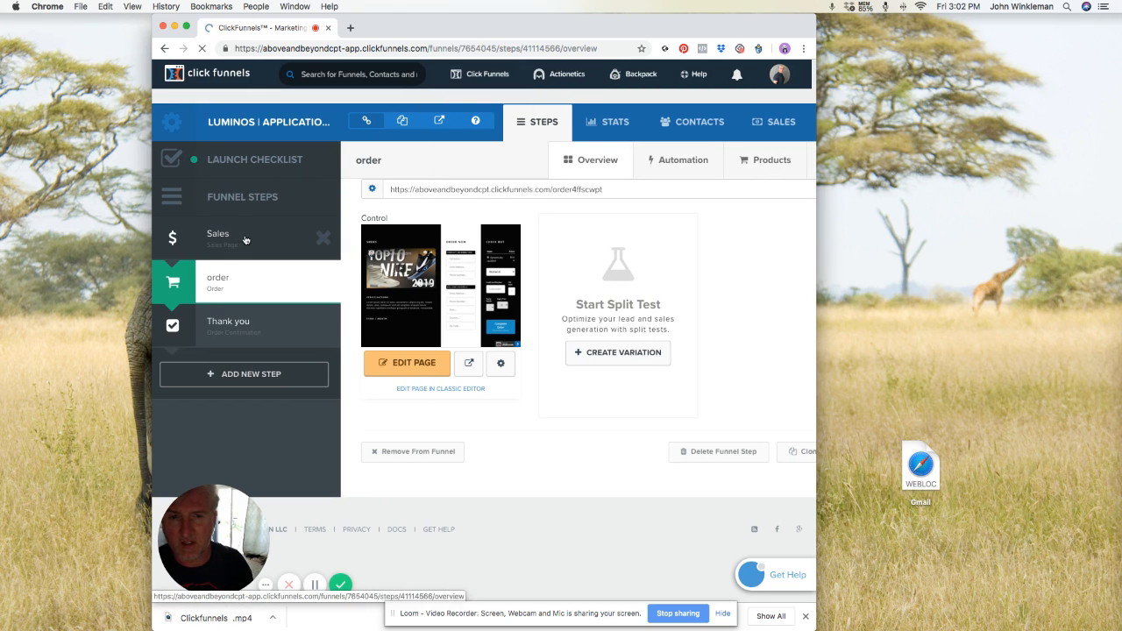
pyautogui.click(244, 289)
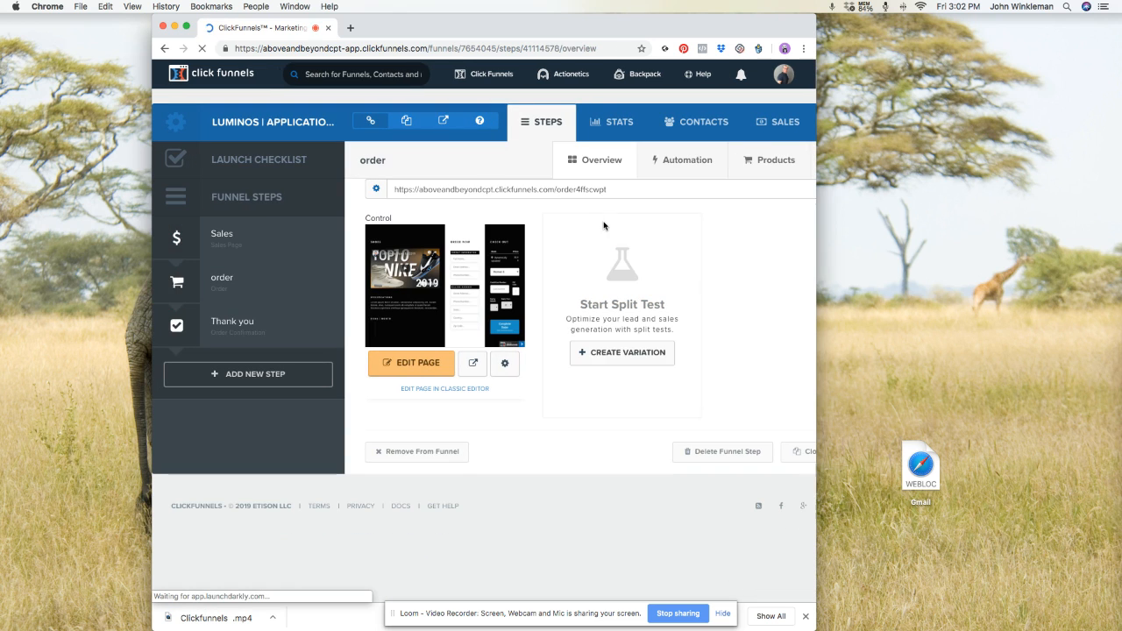
pyautogui.hscroll(5, 603, 226)
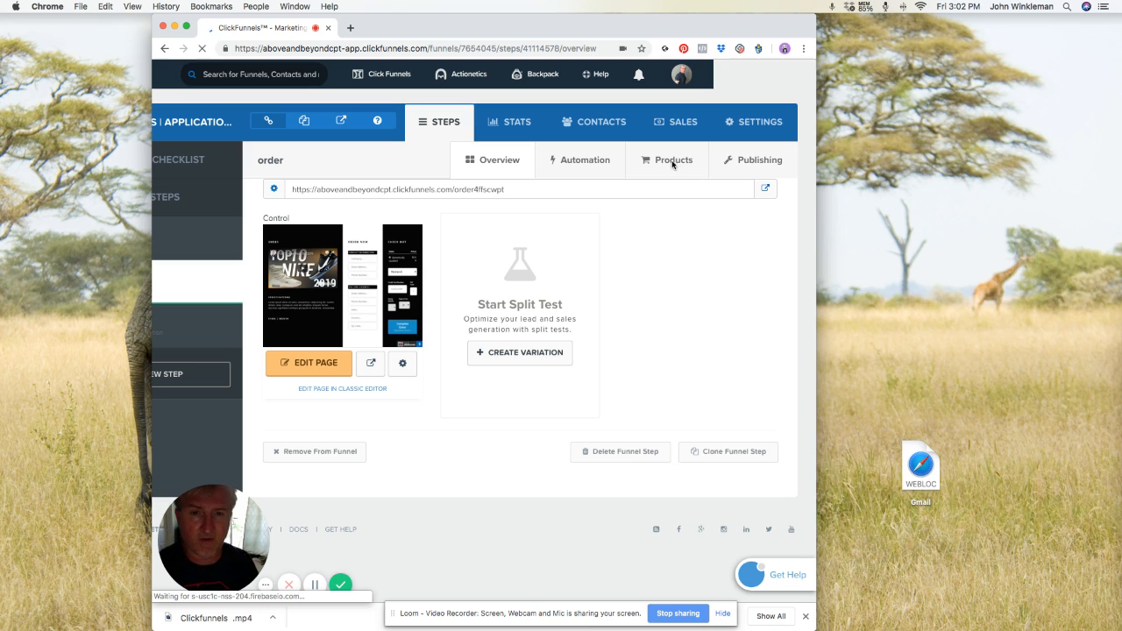
# Reopen LUMINOS | Application Funnel from the list of all funnels and go to its order step.
pyautogui.moveTo(379, 81)
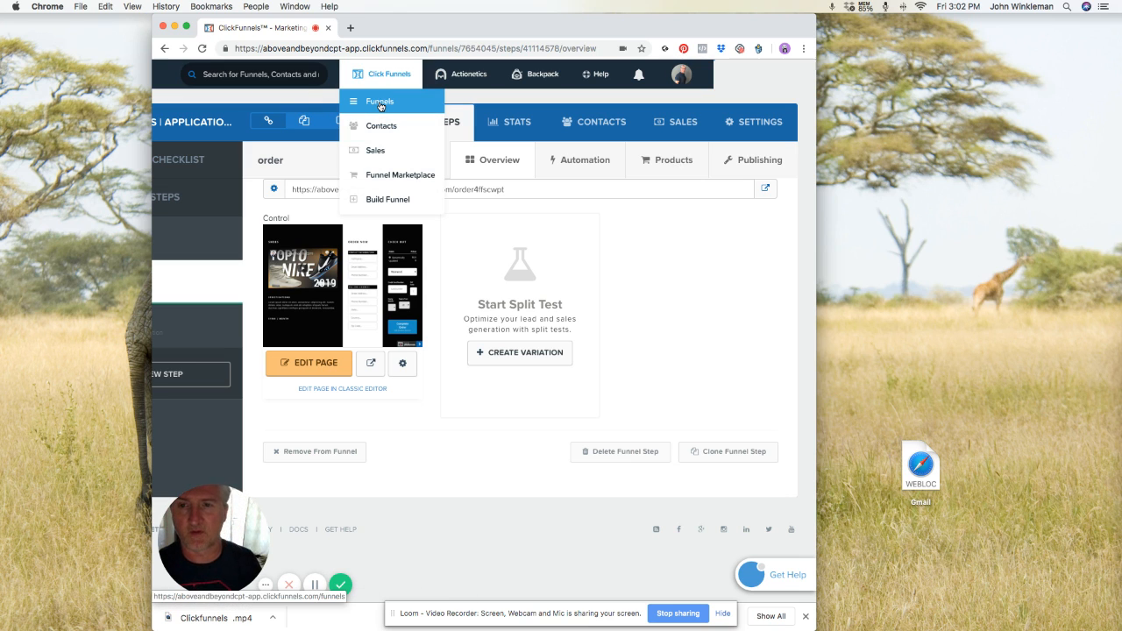
pyautogui.click(377, 101)
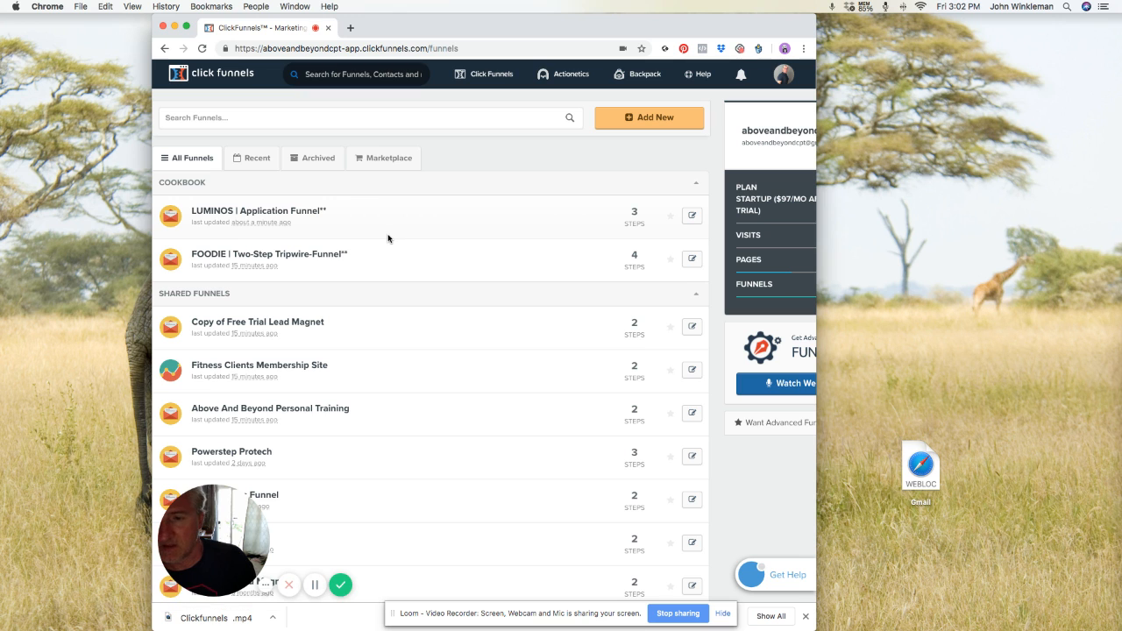
pyautogui.scroll(-2, 388, 238)
pyautogui.scroll(-2, 389, 237)
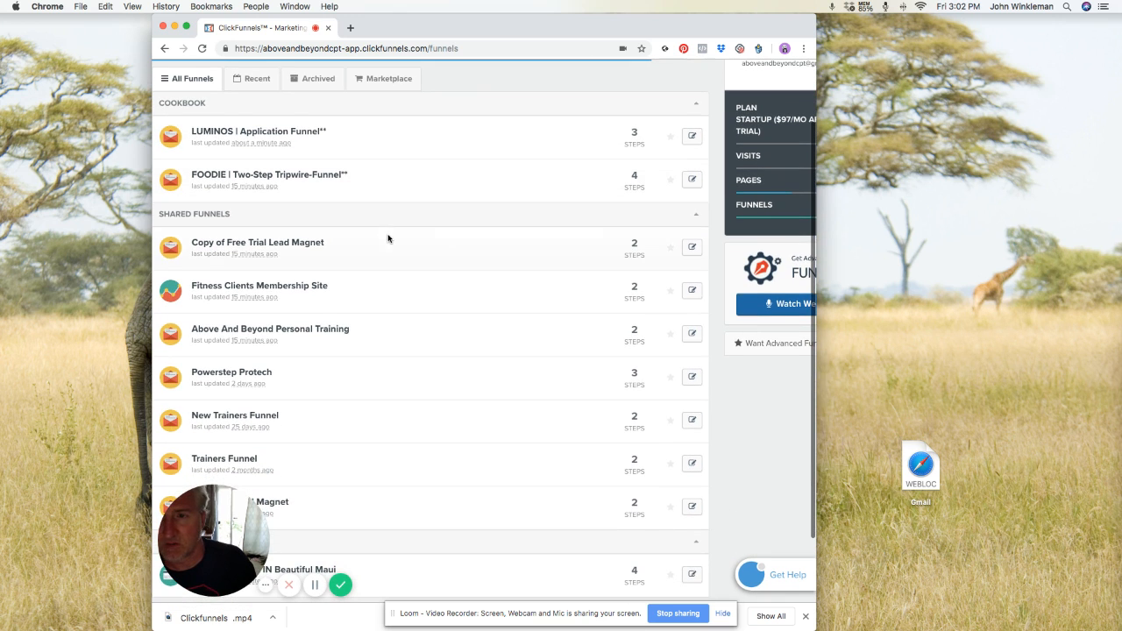
pyautogui.click(692, 138)
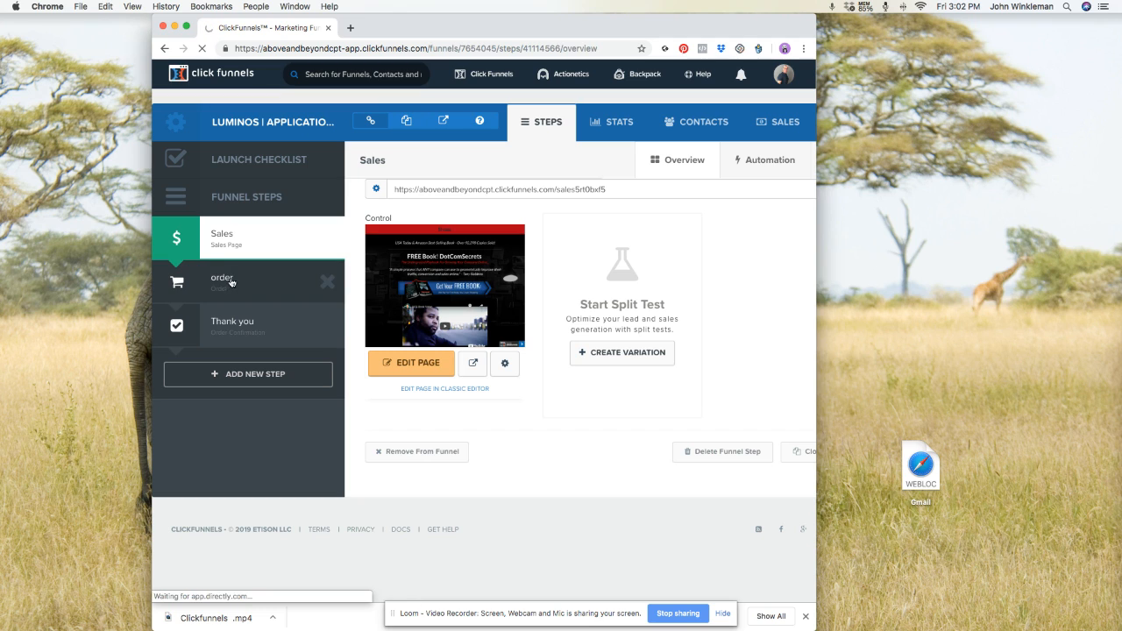
pyautogui.click(231, 277)
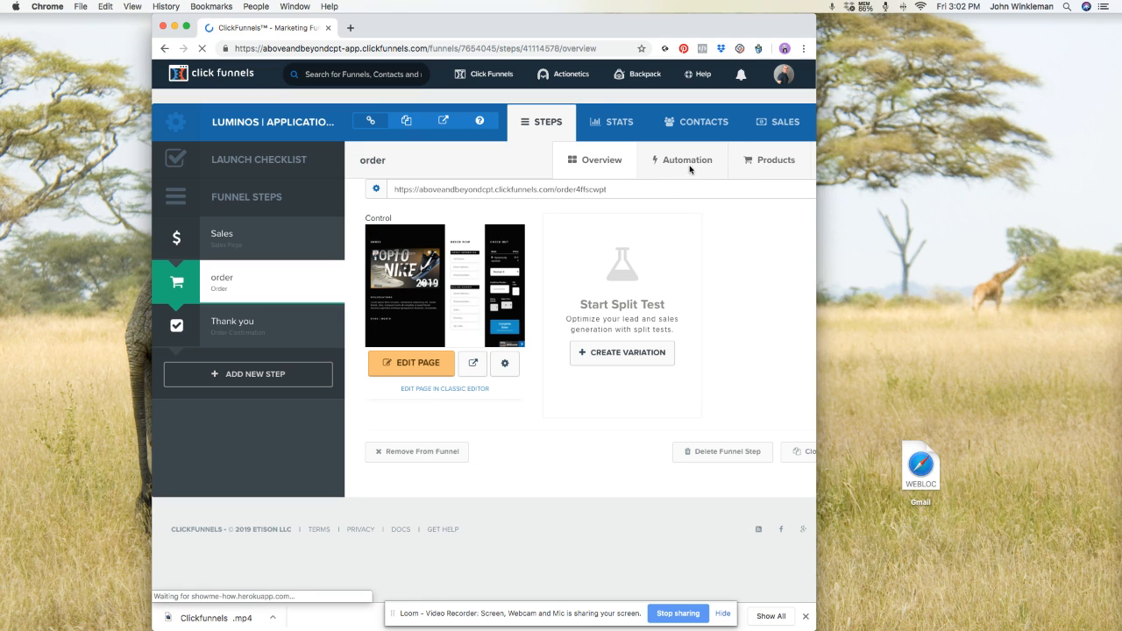
# View the funnel's sales report for the last 30 days and return to the order step.
pyautogui.click(783, 127)
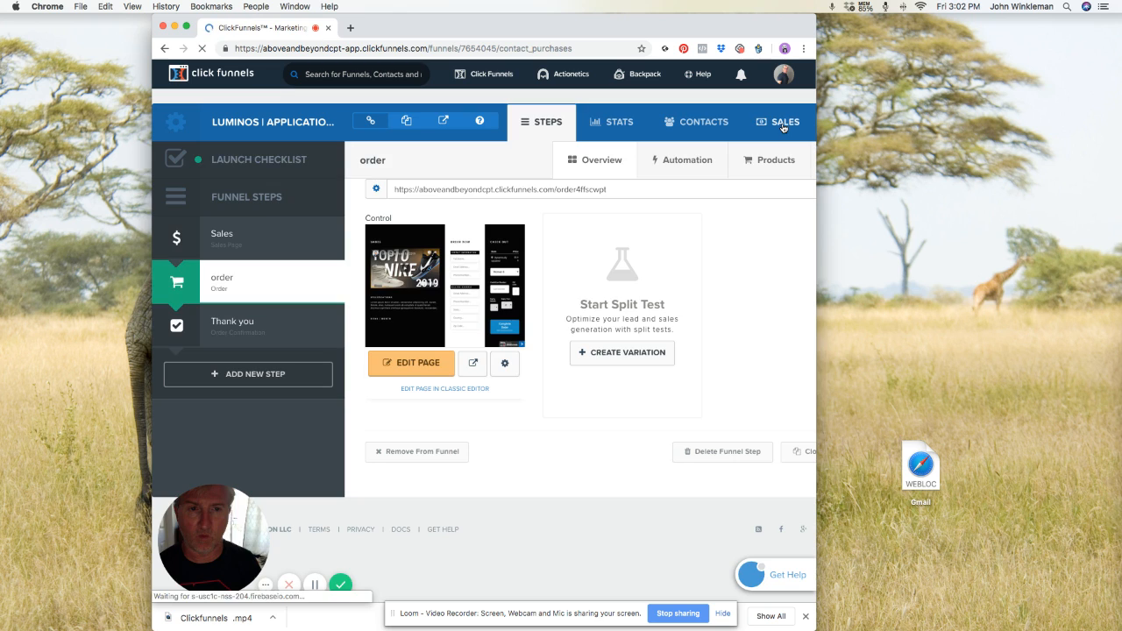
pyautogui.hscroll(2, 681, 165)
pyautogui.hscroll(1, 681, 165)
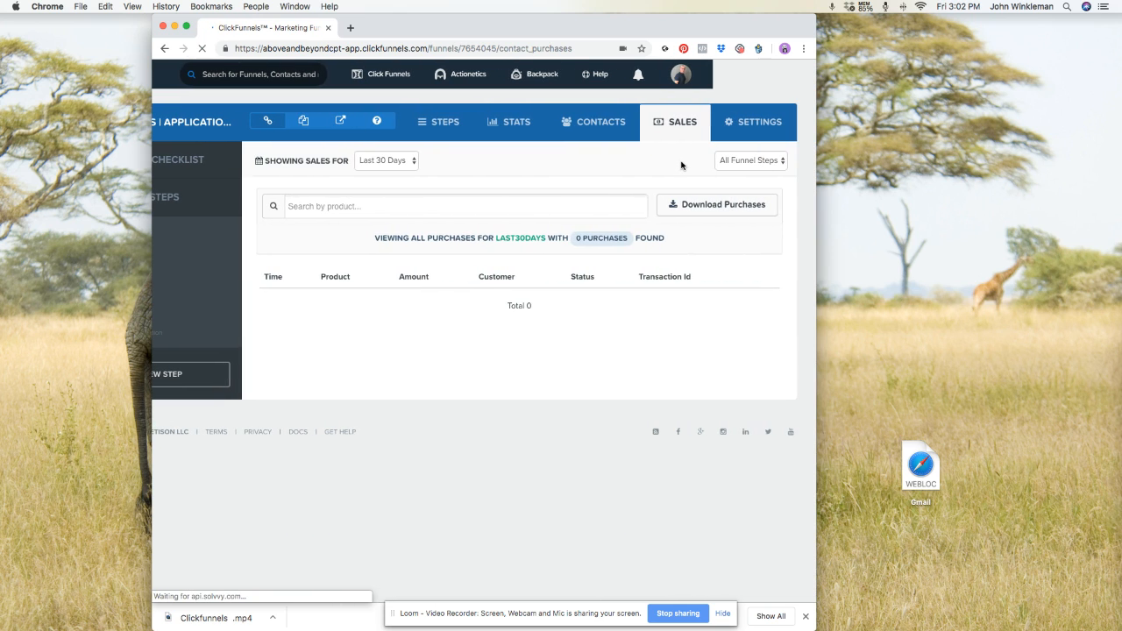
pyautogui.hscroll(-2, 681, 165)
pyautogui.hscroll(-1, 681, 165)
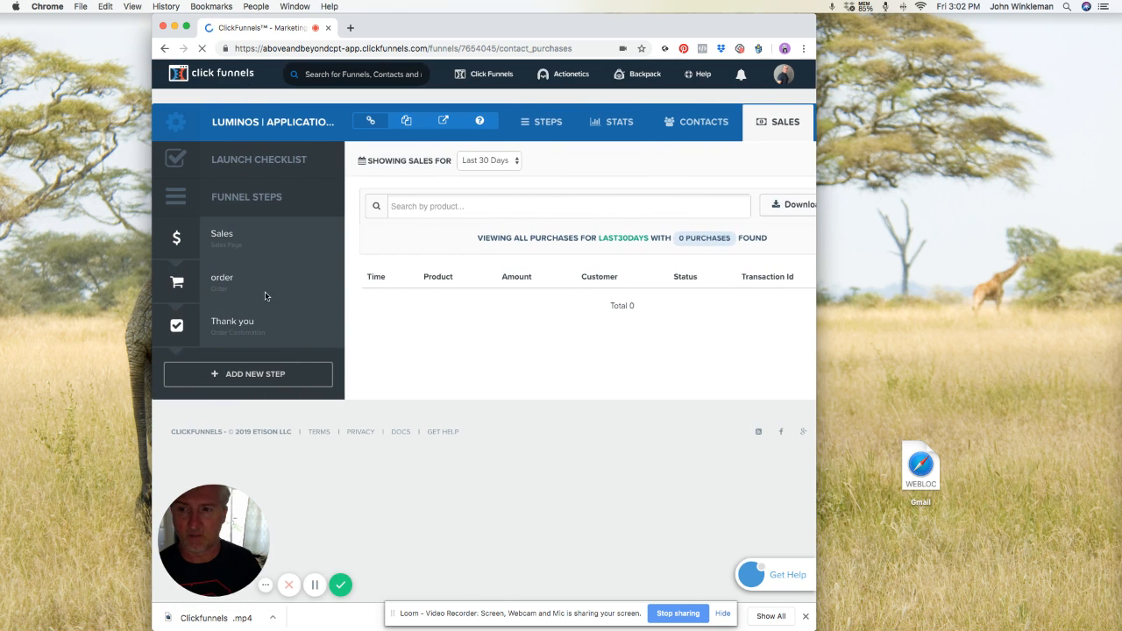
pyautogui.click(227, 287)
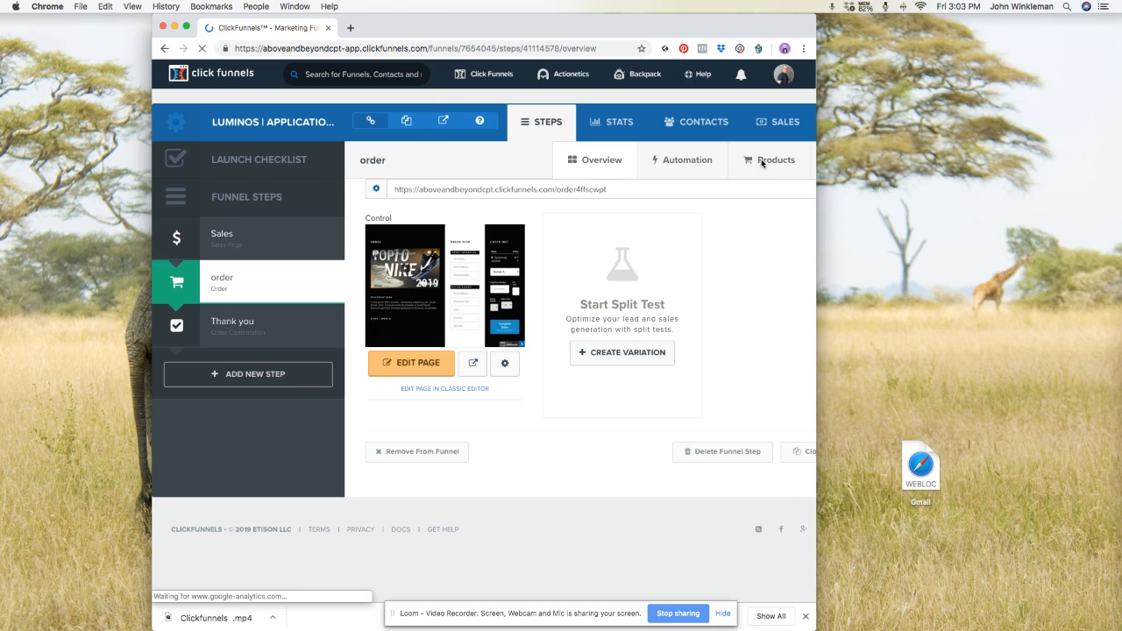
# Open an incognito Chrome window beside the current one and load clickfunnels.com/dashboard in it.
pyautogui.moveTo(628, 30); pyautogui.dragTo(520, 26)
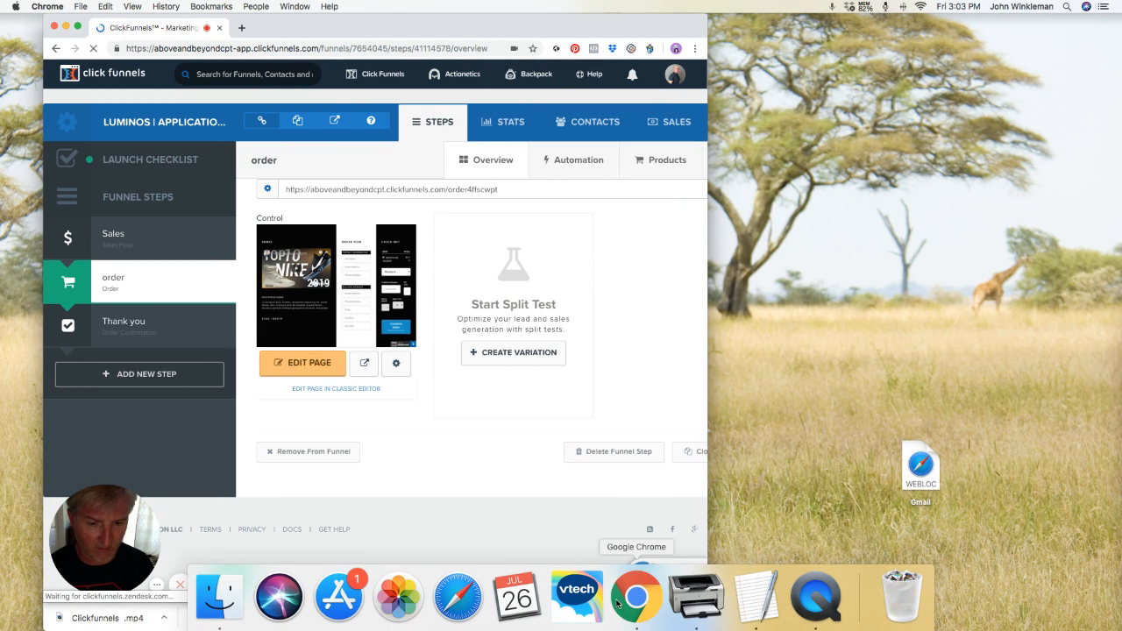
pyautogui.rightClick(635, 599)
pyautogui.click(665, 486)
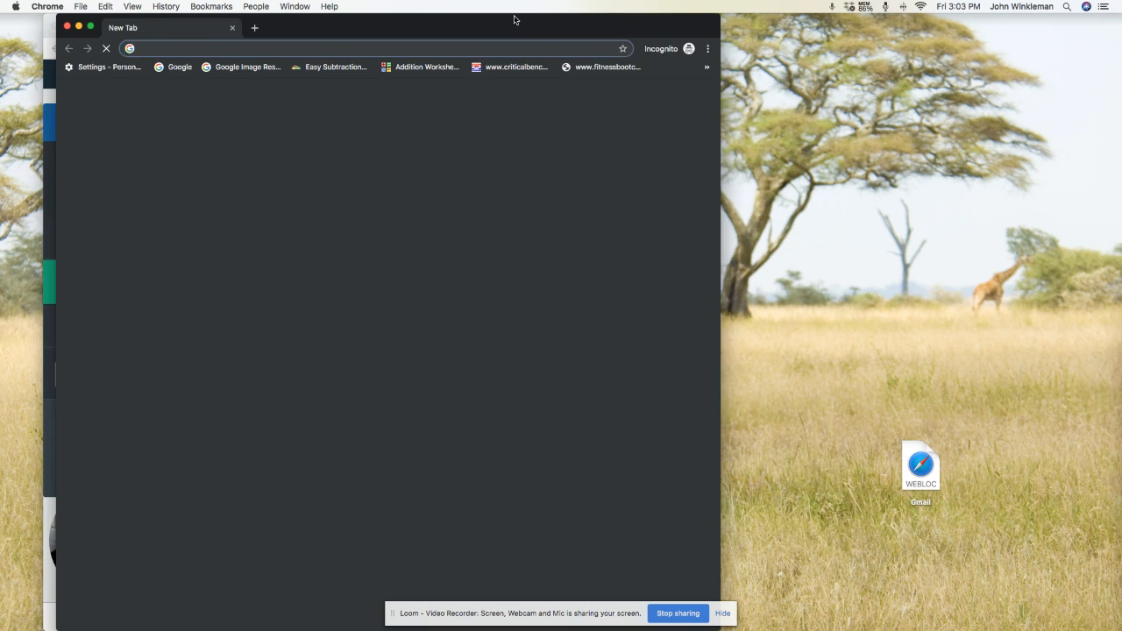
pyautogui.moveTo(514, 20); pyautogui.dragTo(755, 19)
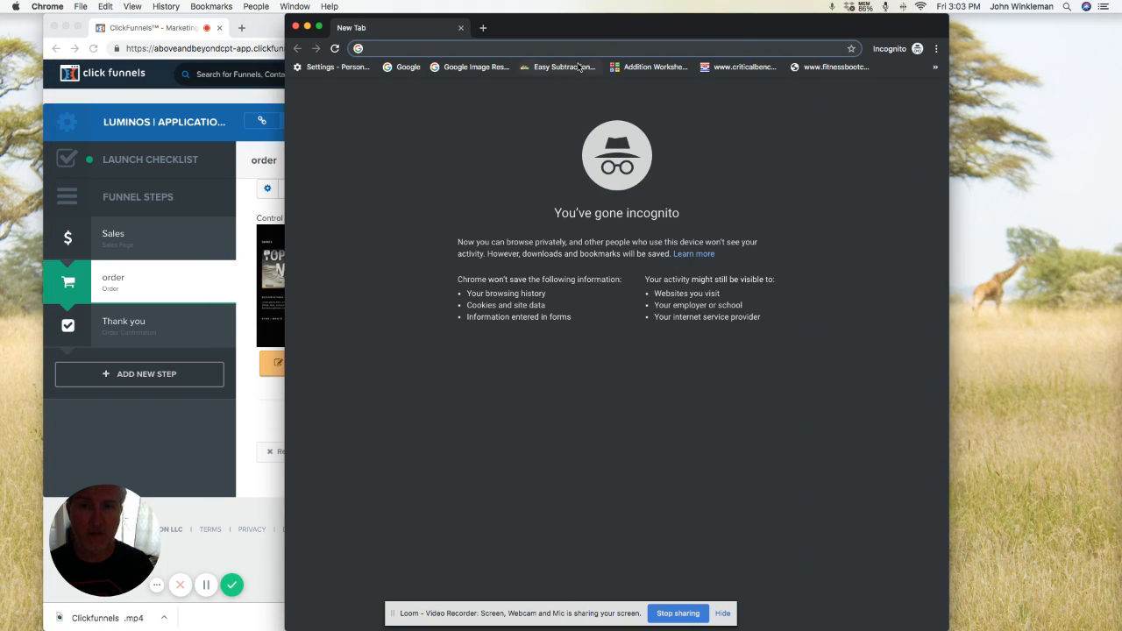
pyautogui.write('clickfunnels.com/dashboard')
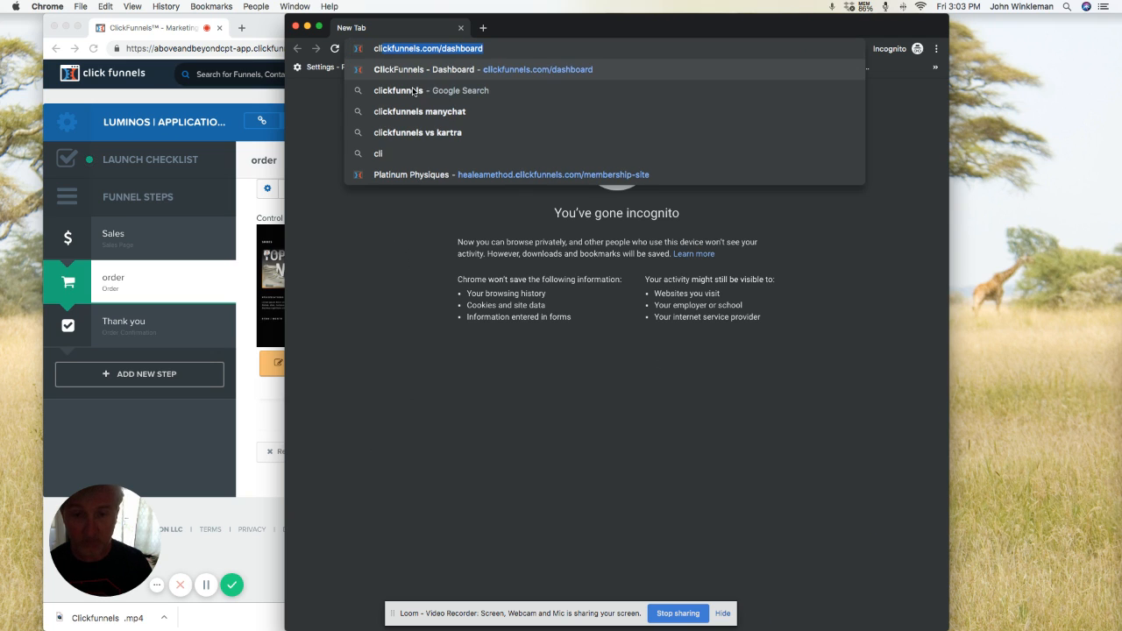
pyautogui.press('Return')
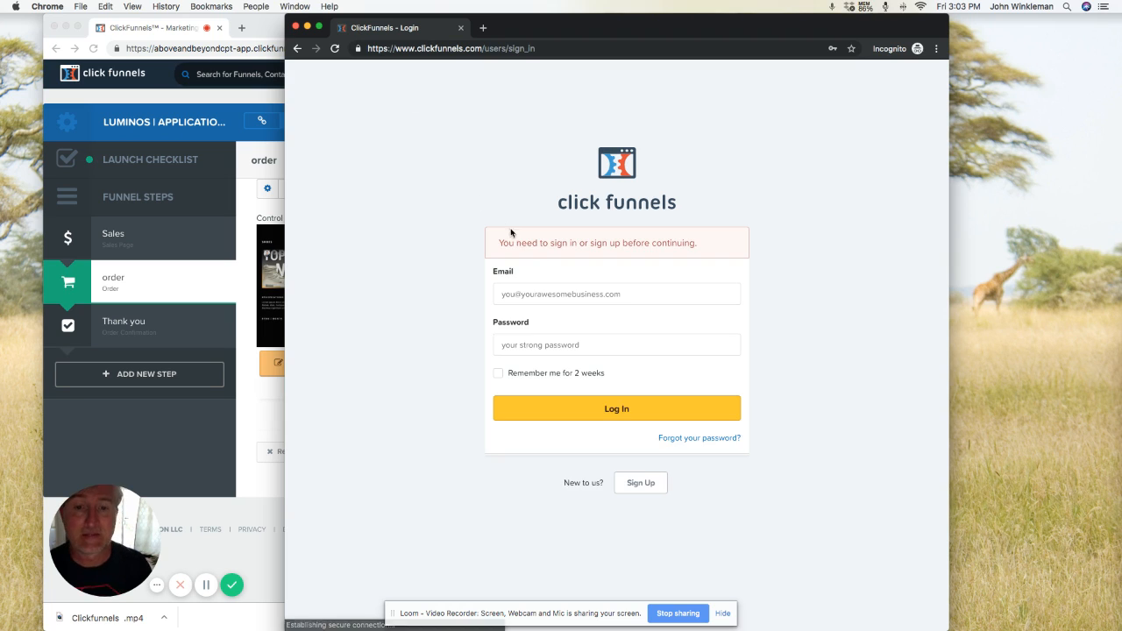
# Log in to ClickFunnels with the saved account email and password.
pyautogui.click(543, 292)
pyautogui.click(591, 417)
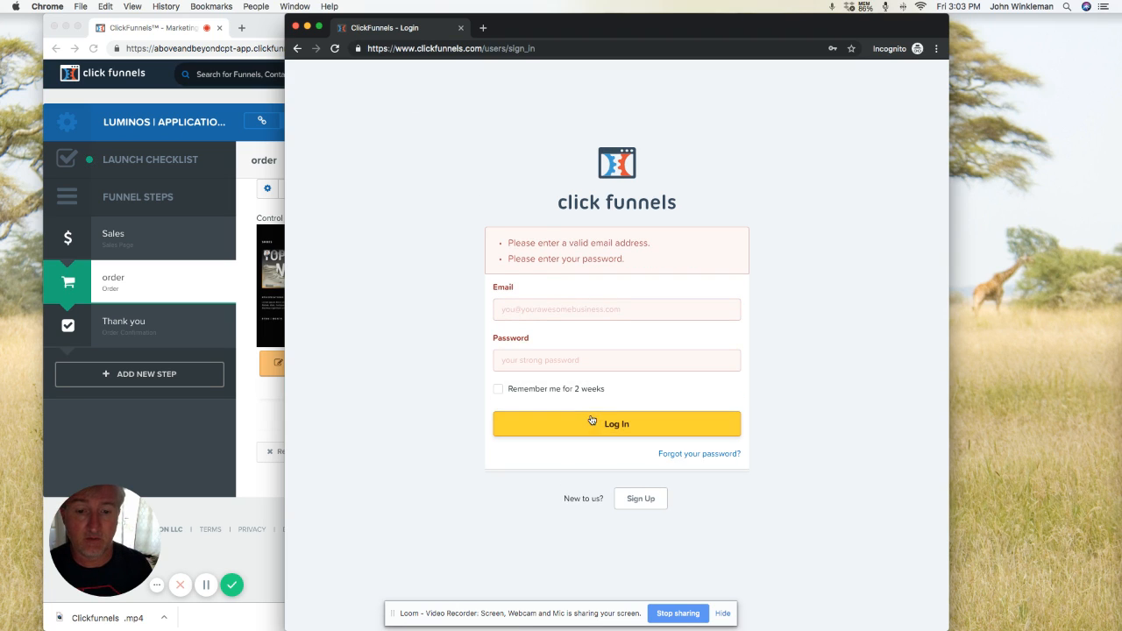
pyautogui.click(574, 311)
pyautogui.click(578, 337)
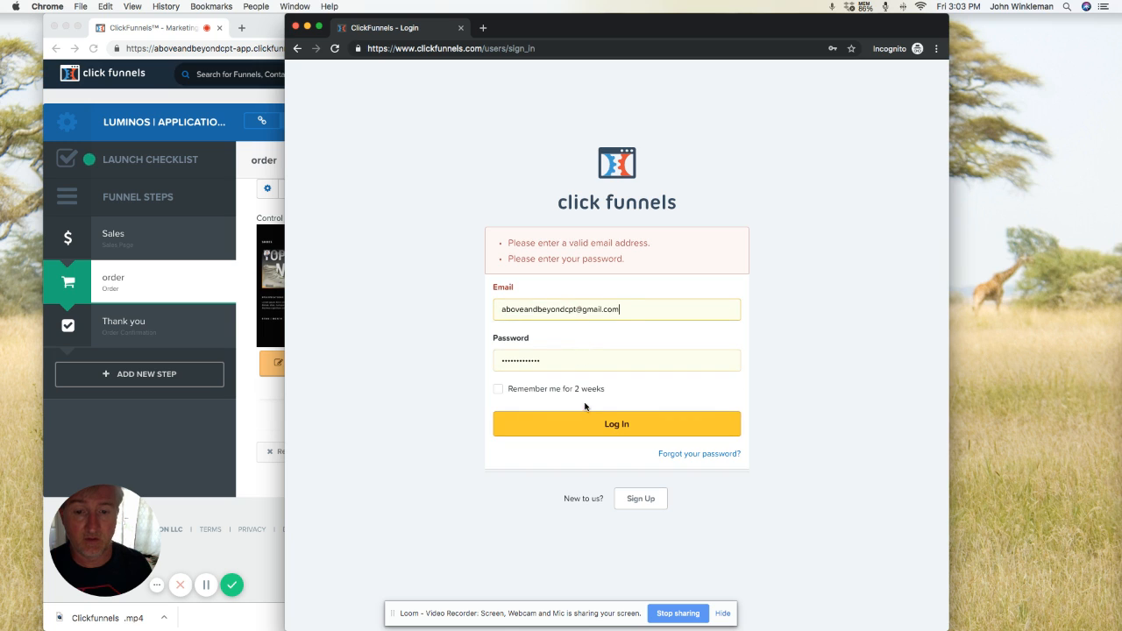
pyautogui.click(586, 417)
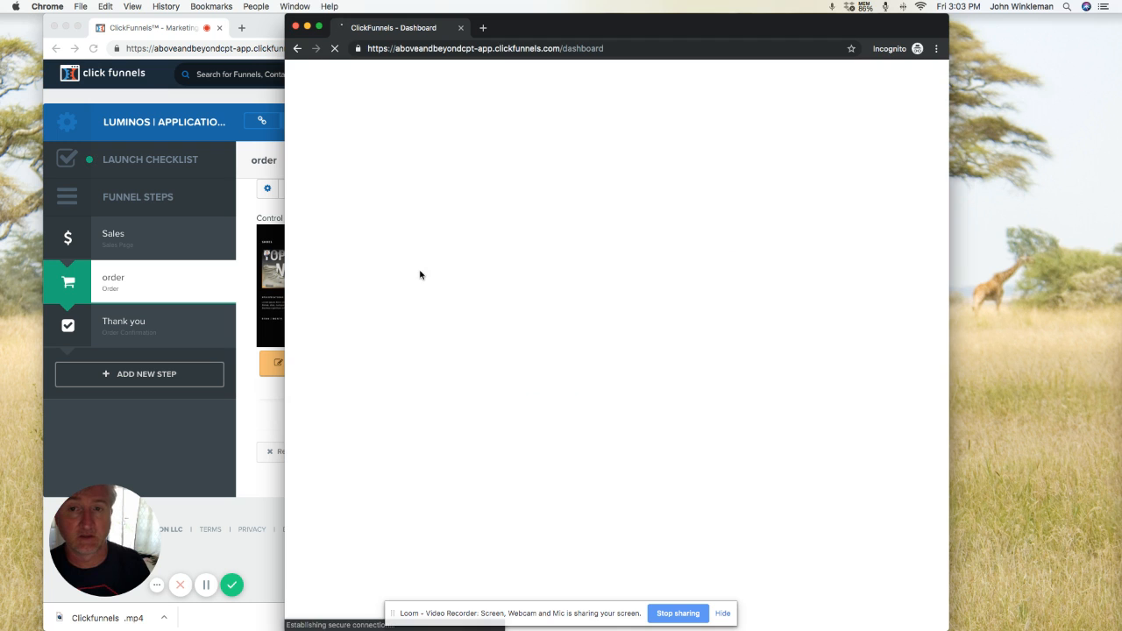
# Open LUMINOS | Application Funnel from the funnels list in the incognito window.
pyautogui.moveTo(545, 32); pyautogui.dragTo(572, 32)
pyautogui.moveTo(653, 73)
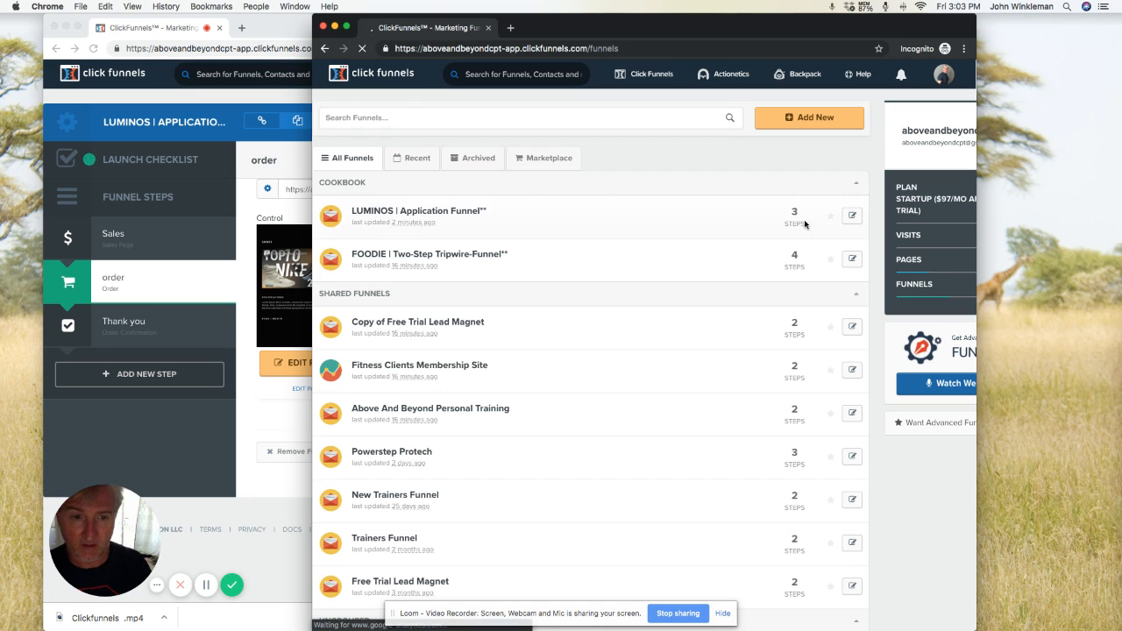
pyautogui.click(854, 219)
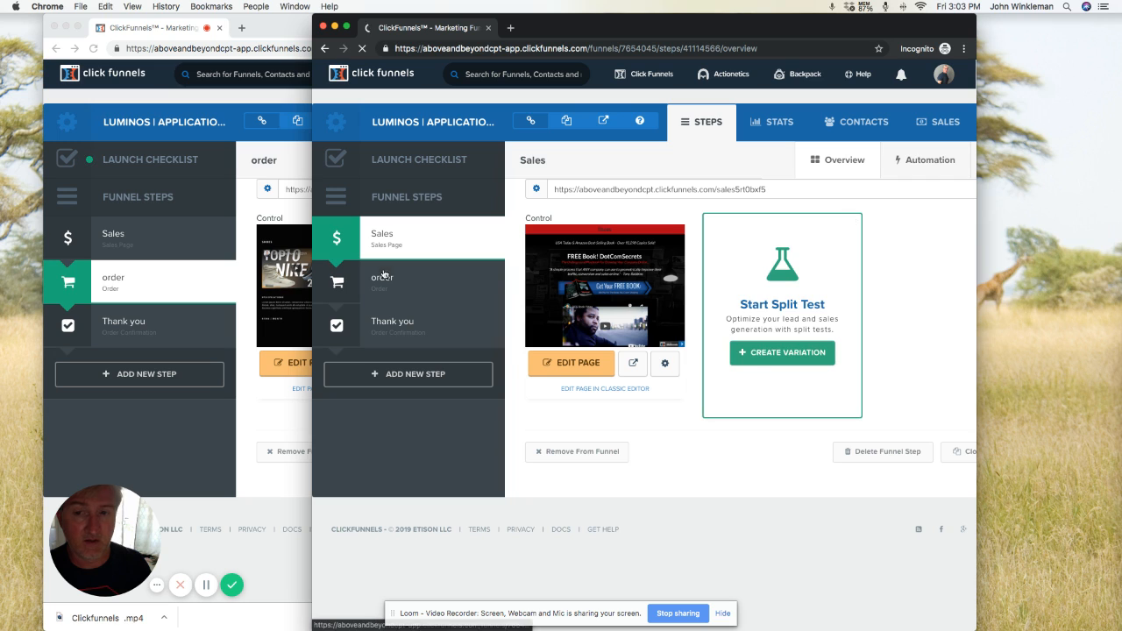
# Open the order step's product settings, with the incognito window widened to show all of the step's options.
pyautogui.click(383, 276)
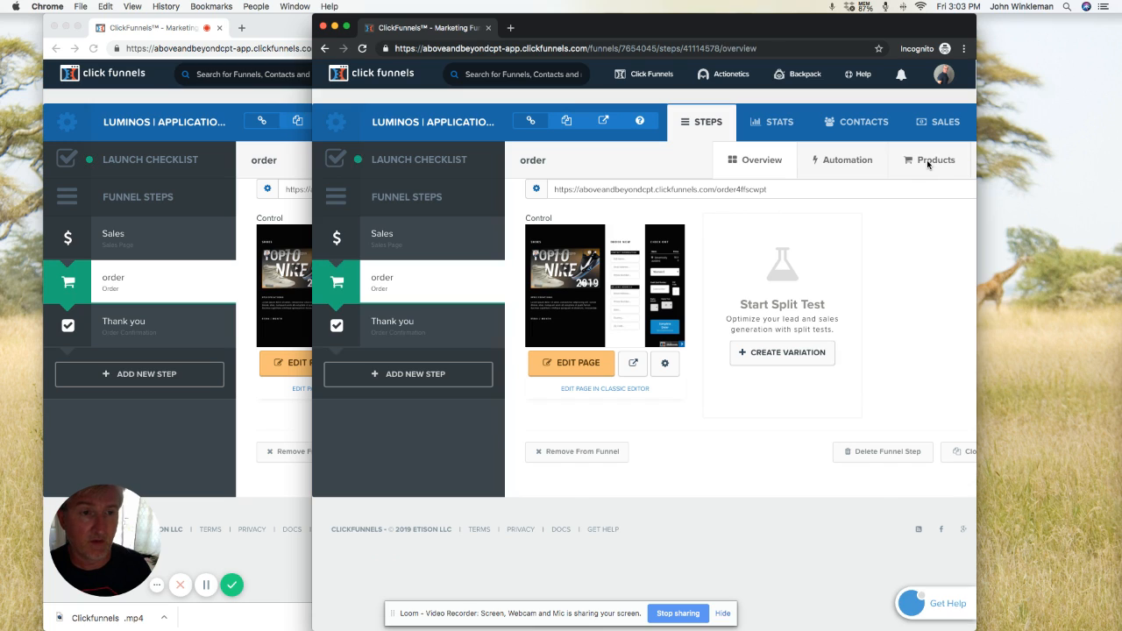
pyautogui.moveTo(793, 29); pyautogui.dragTo(724, 33)
pyautogui.moveTo(908, 136); pyautogui.dragTo(987, 136)
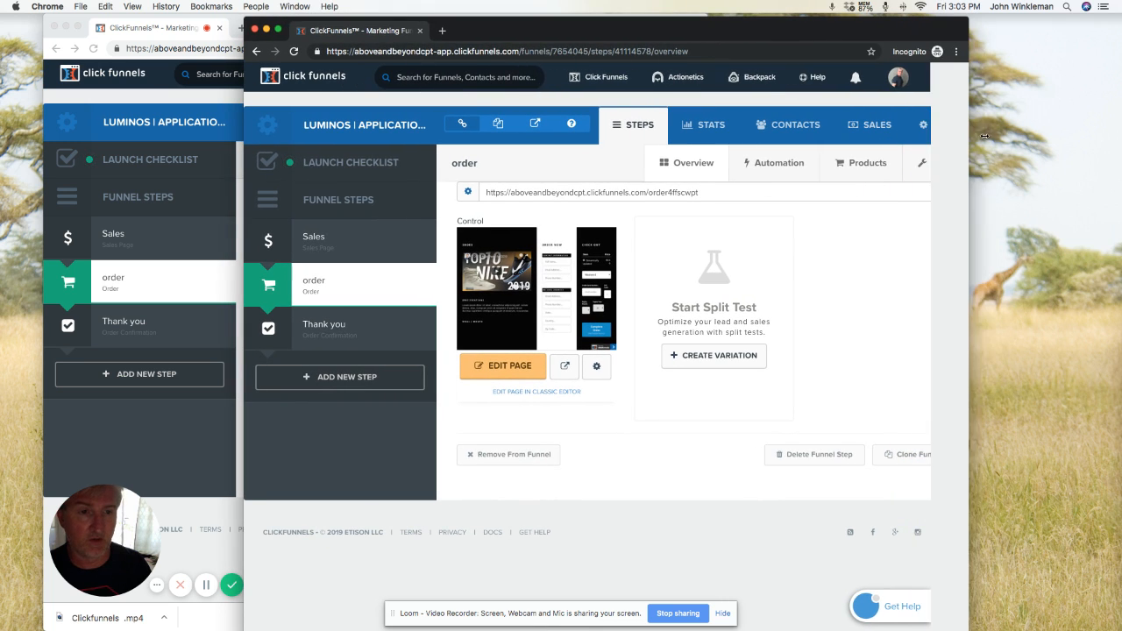
pyautogui.click(866, 163)
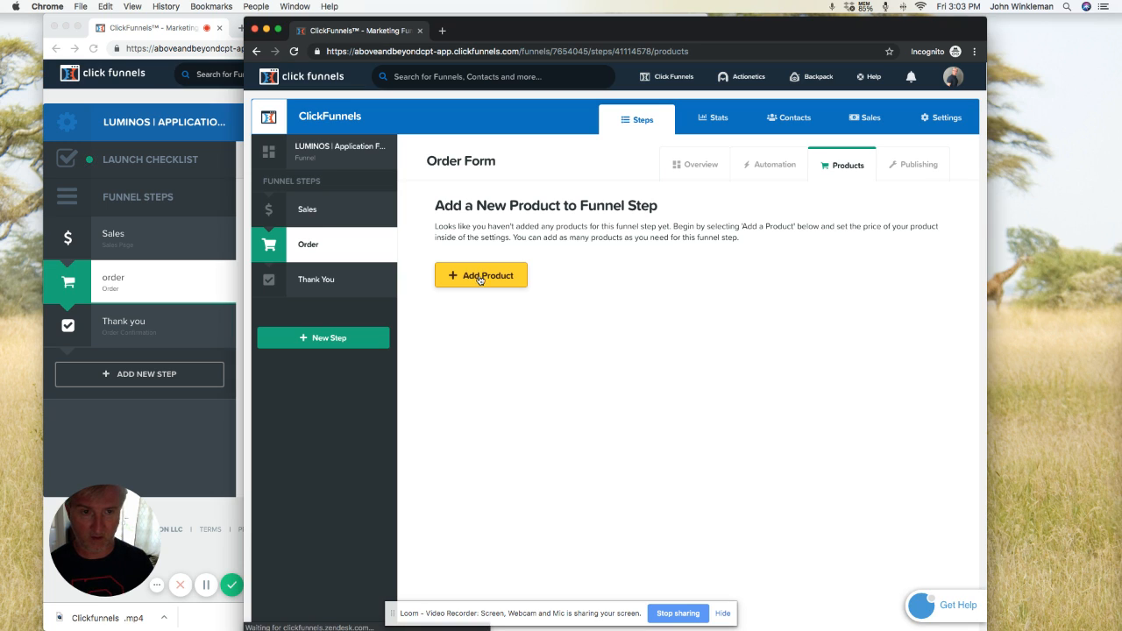
# Add a product to the order step using the Stripe integration, keep it One-Time, and save the payment options.
pyautogui.click(493, 278)
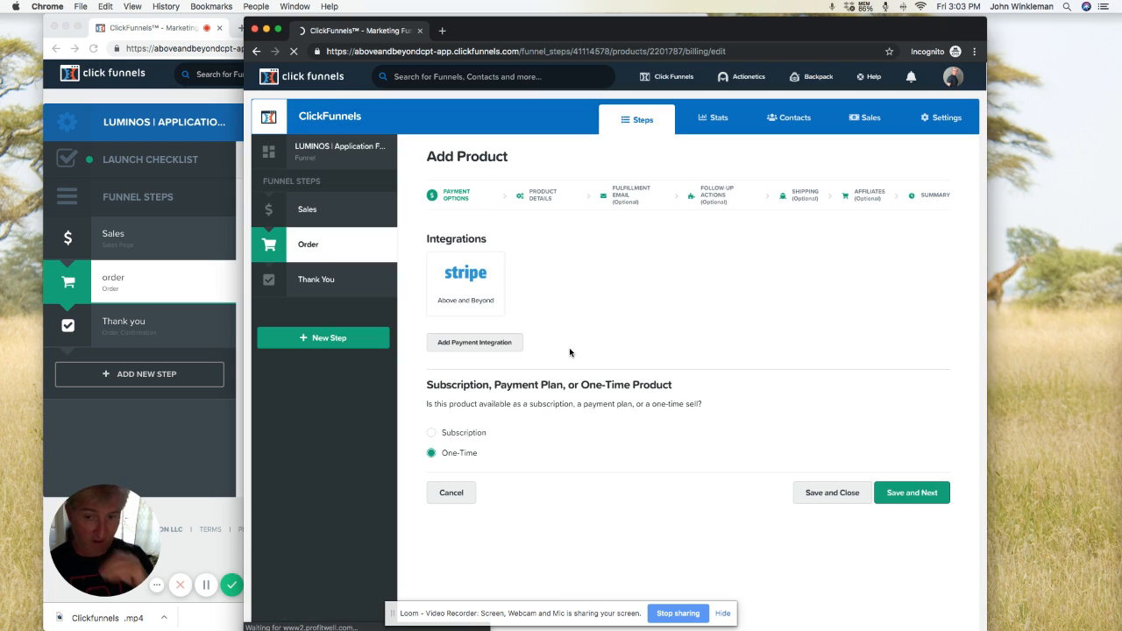
pyautogui.click(471, 284)
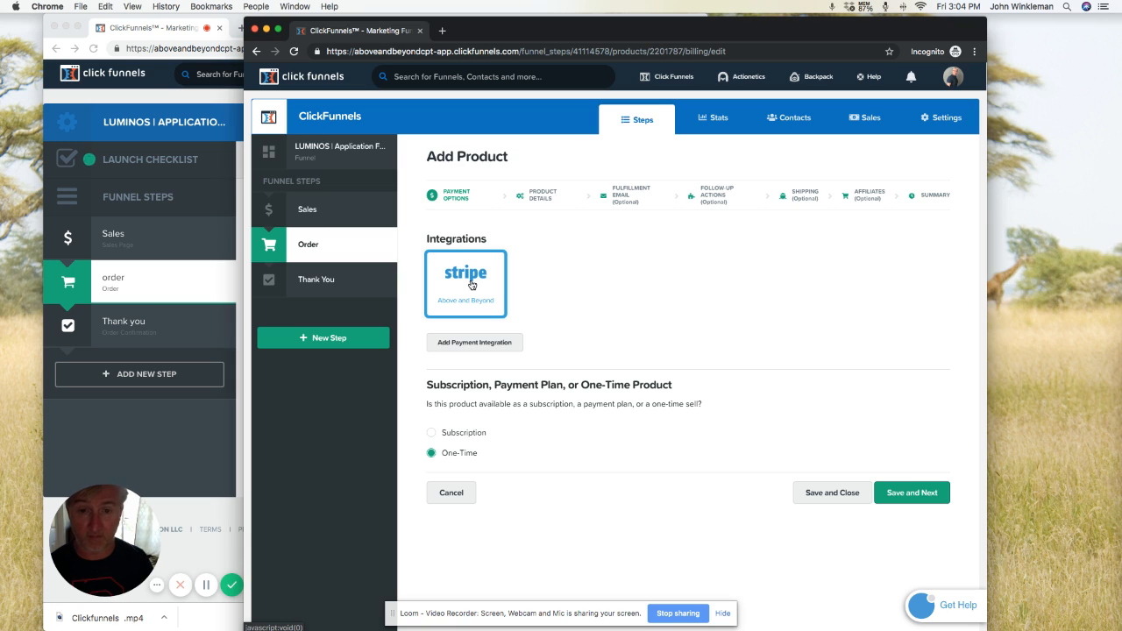
pyautogui.click(472, 284)
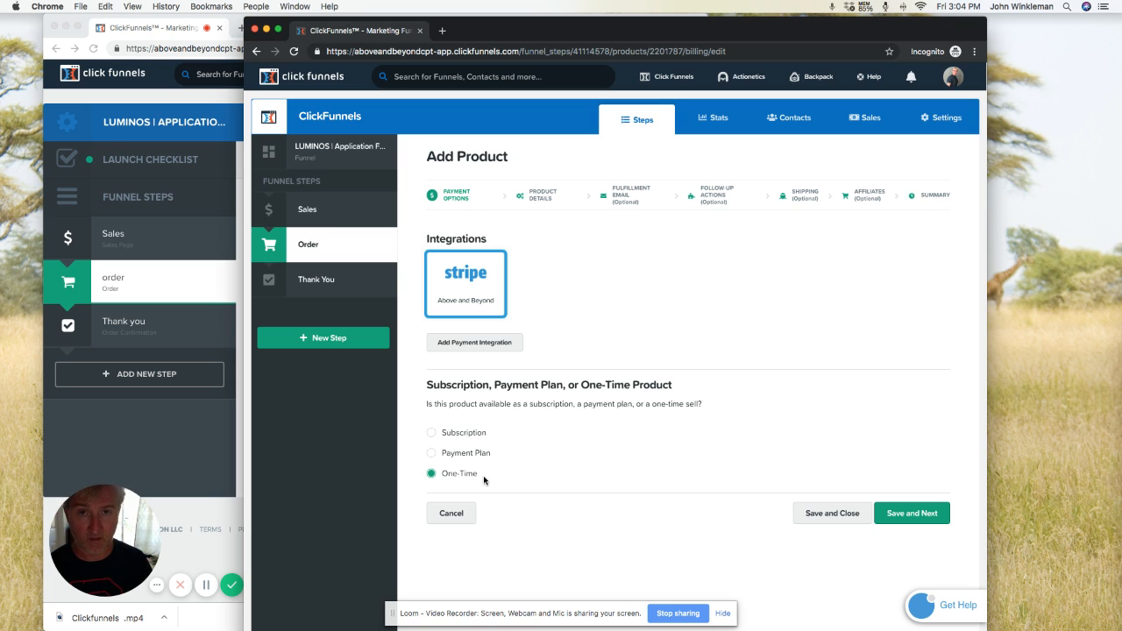
pyautogui.click(904, 517)
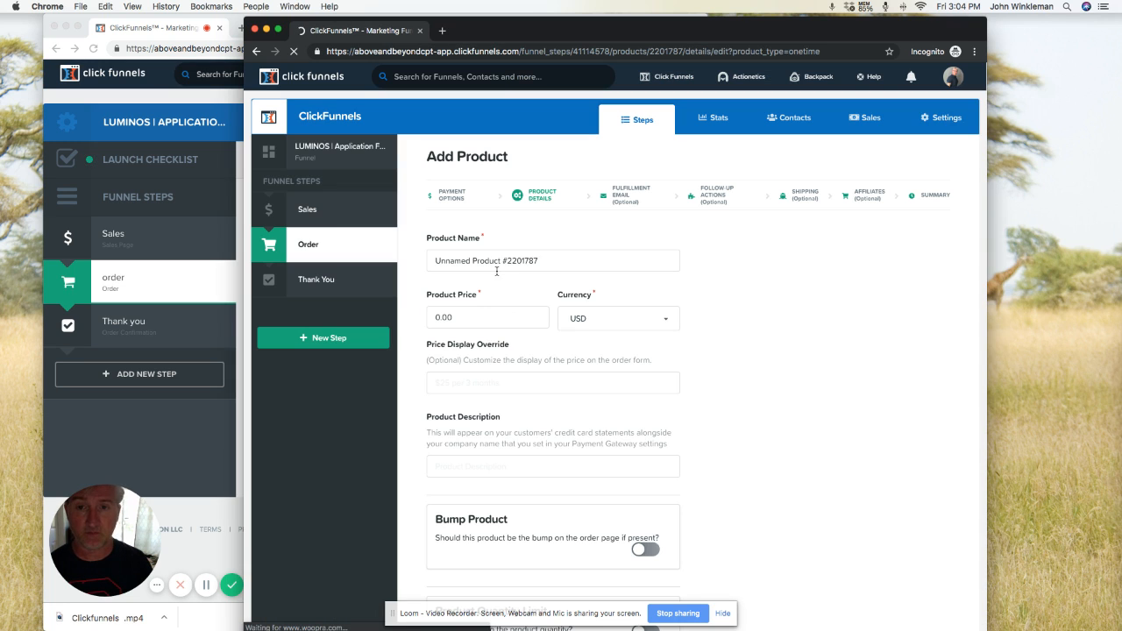
# Name the product Shoes and set its price to 75.00.
pyautogui.moveTo(546, 257); pyautogui.dragTo(428, 260)
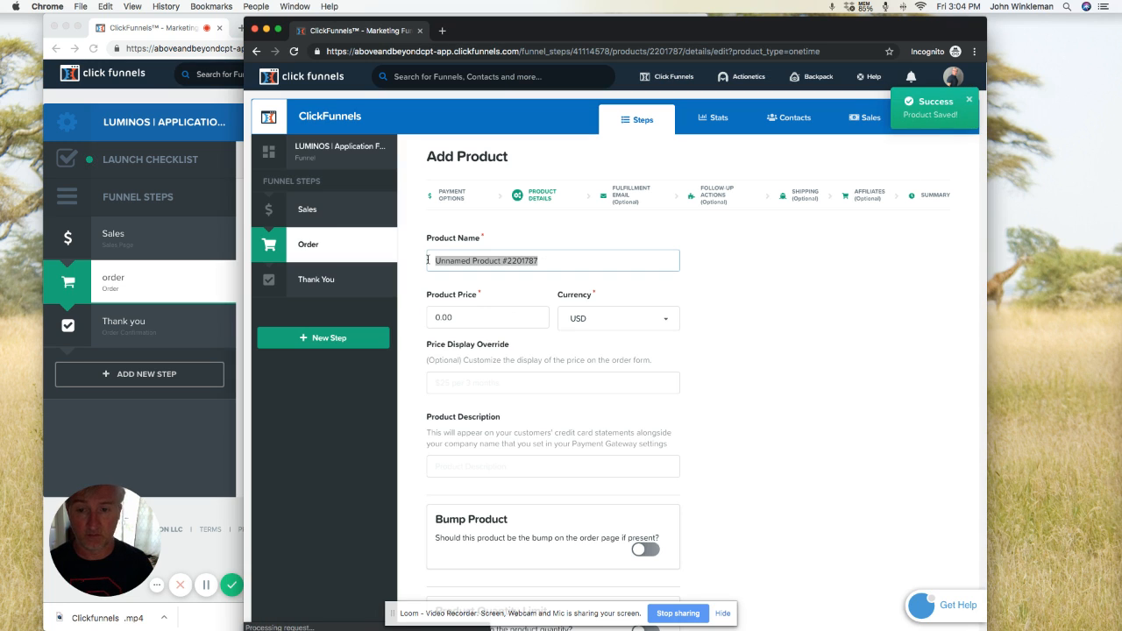
pyautogui.write('Shoes')
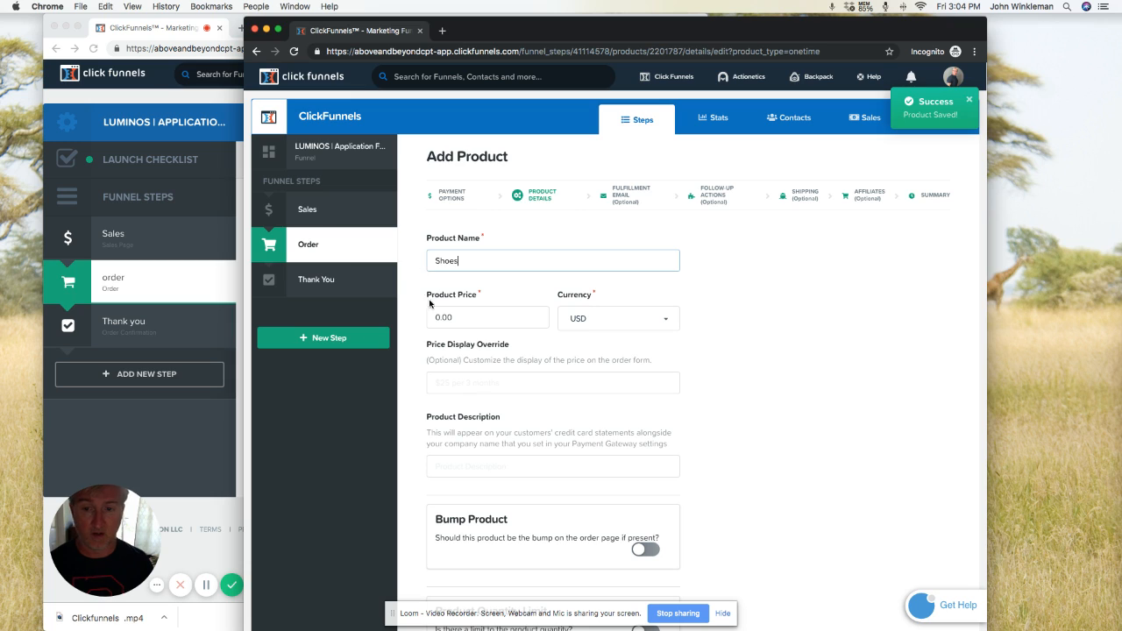
pyautogui.click(460, 321)
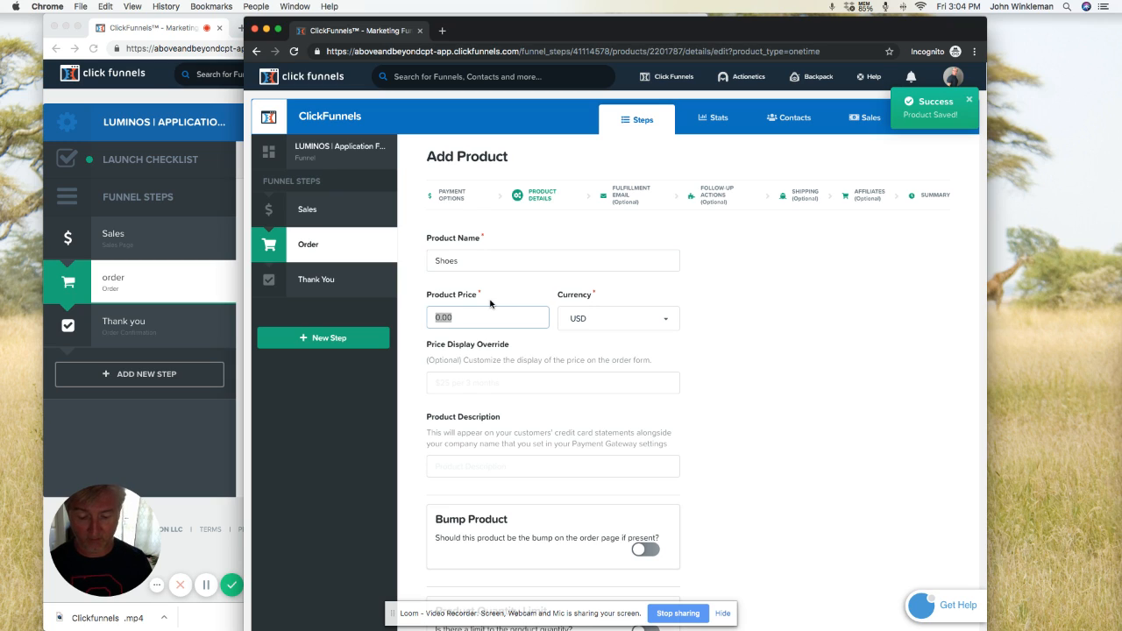
pyautogui.write('75')
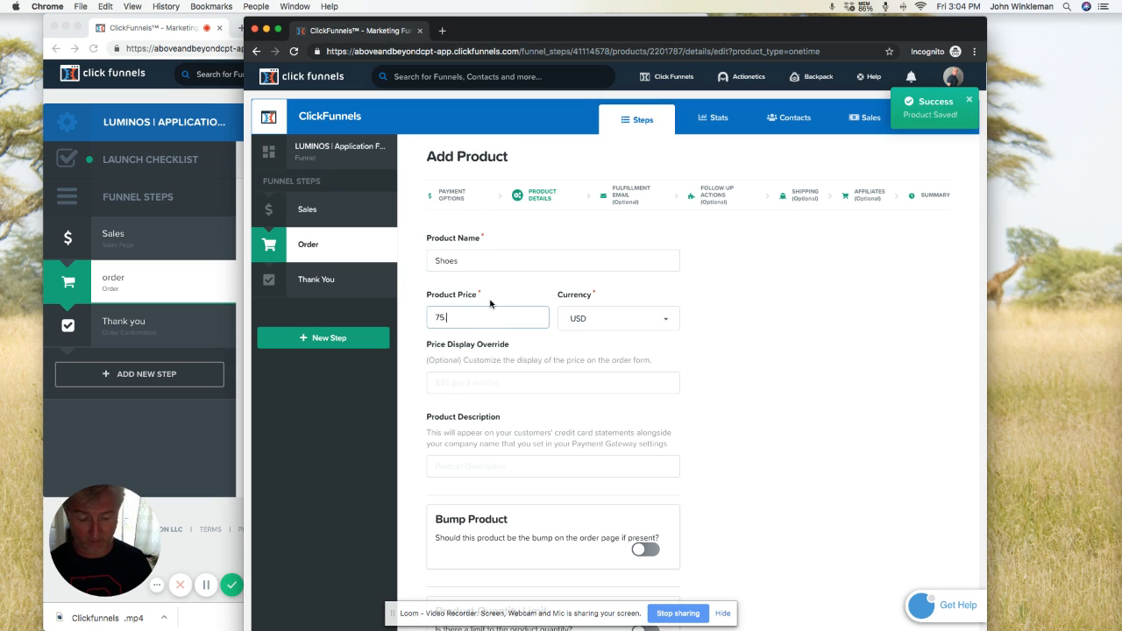
# Set the price display override to $75.00, leave the description blank, and save the product details.
pyautogui.click(475, 379)
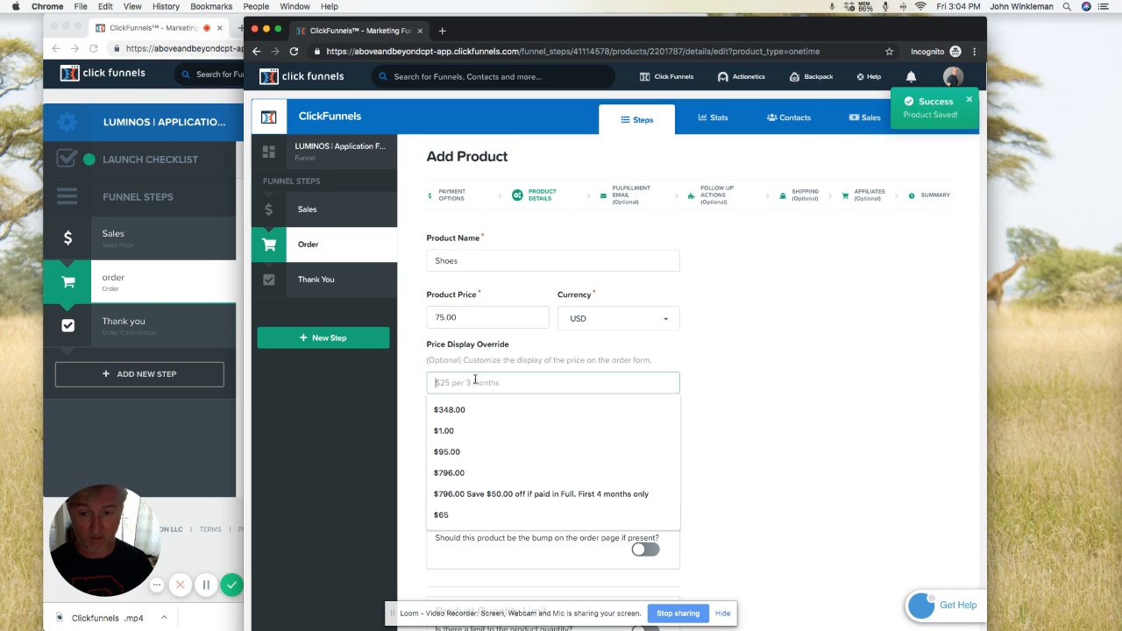
pyautogui.write('$')
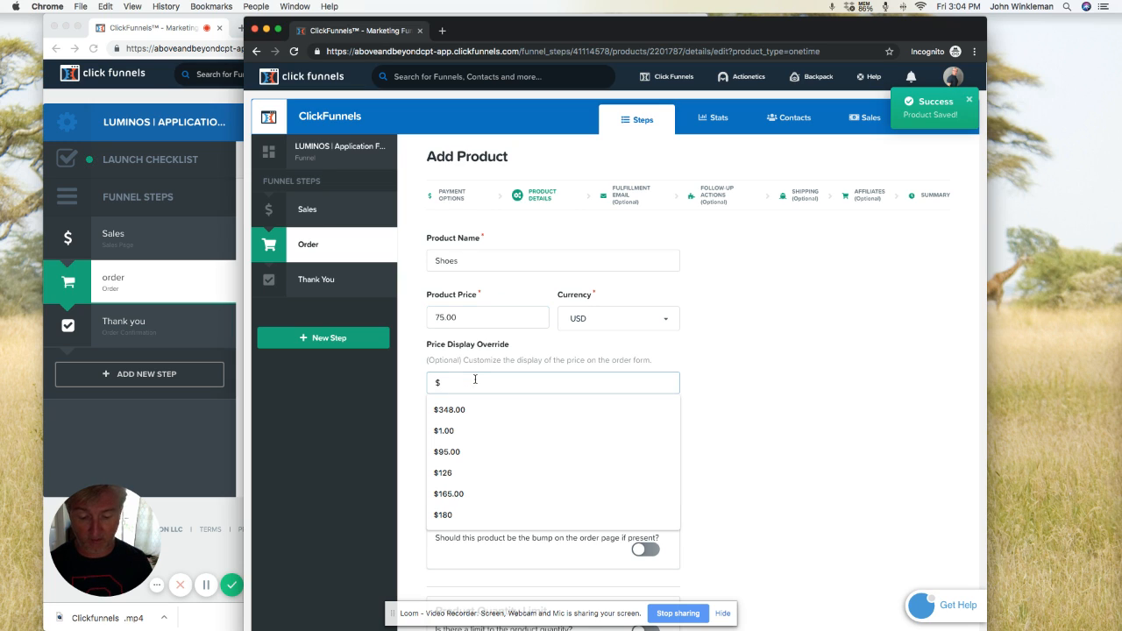
pyautogui.write('75')
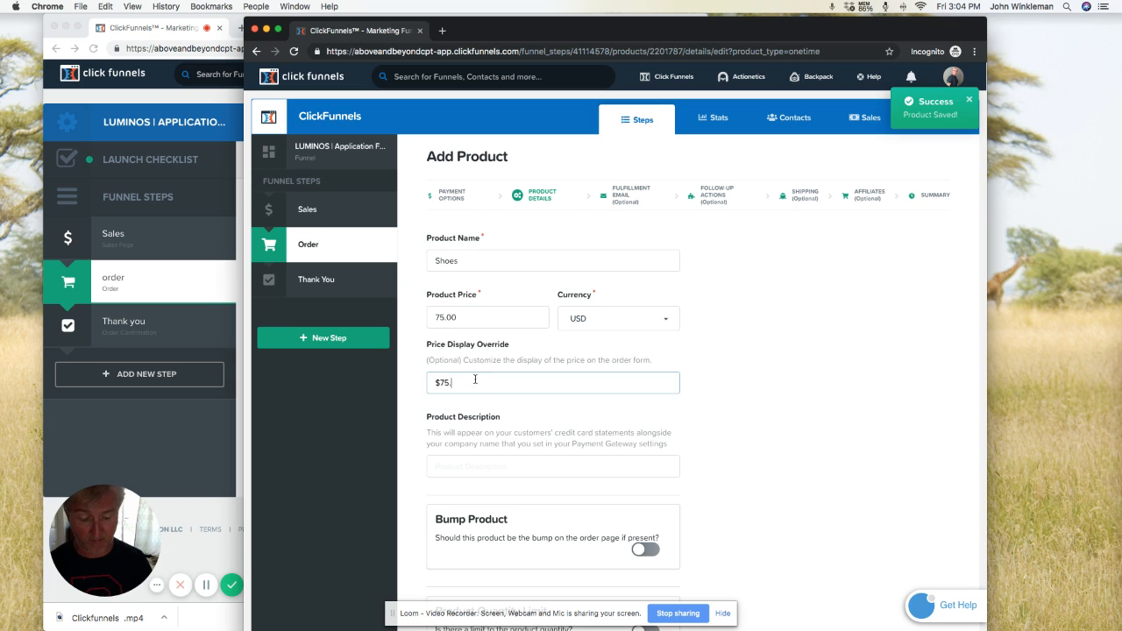
pyautogui.click(457, 465)
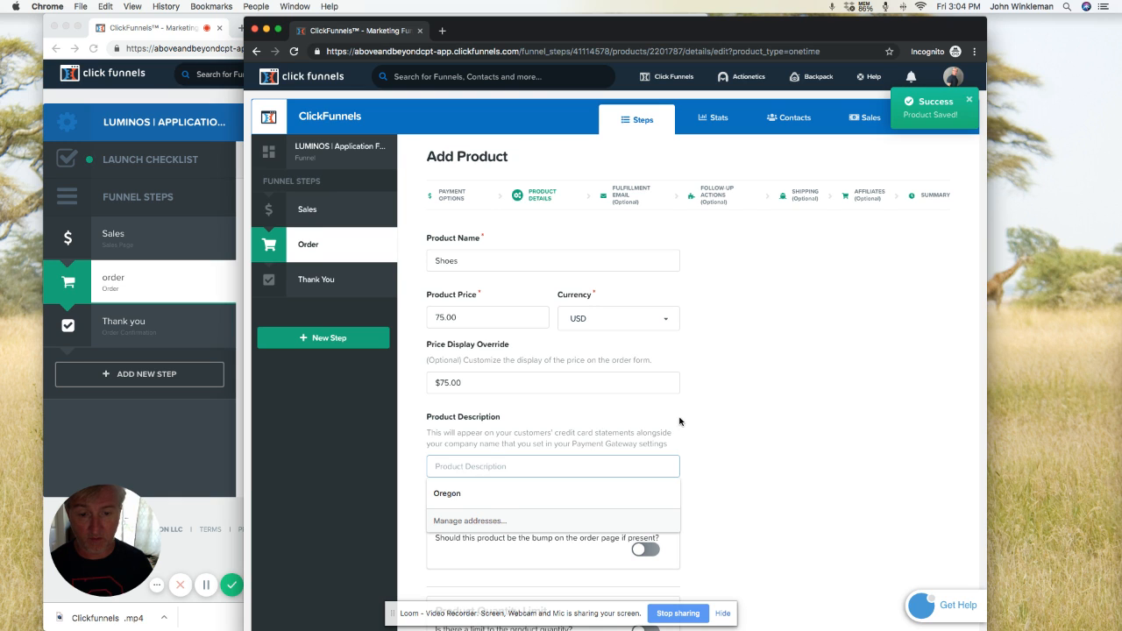
pyautogui.scroll(-5, 680, 423)
pyautogui.scroll(-1, 680, 425)
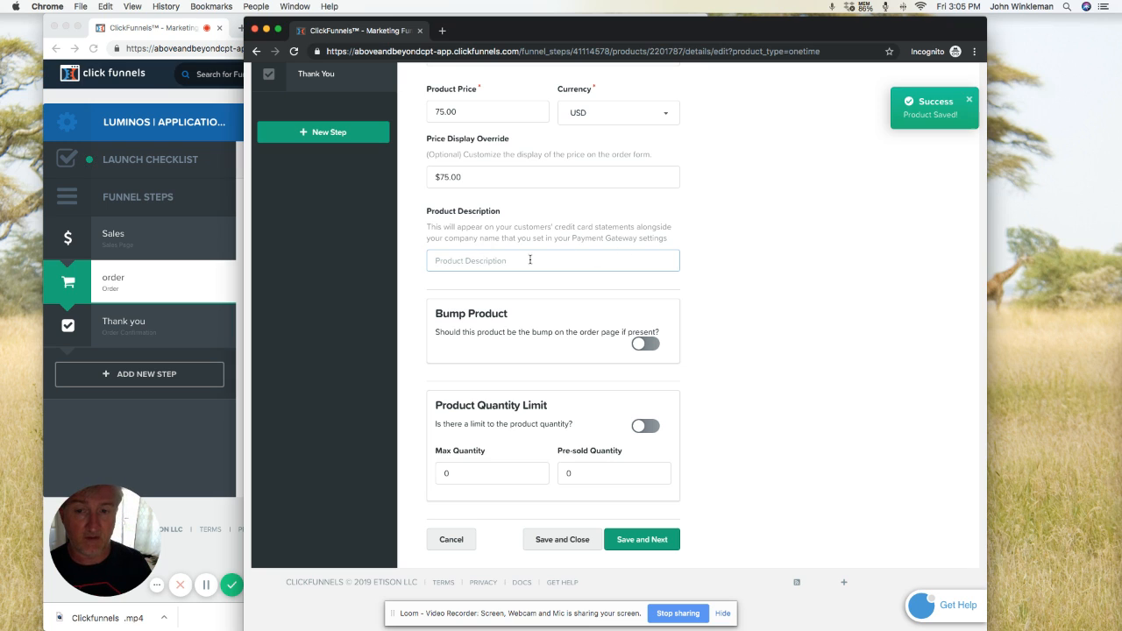
pyautogui.click(649, 540)
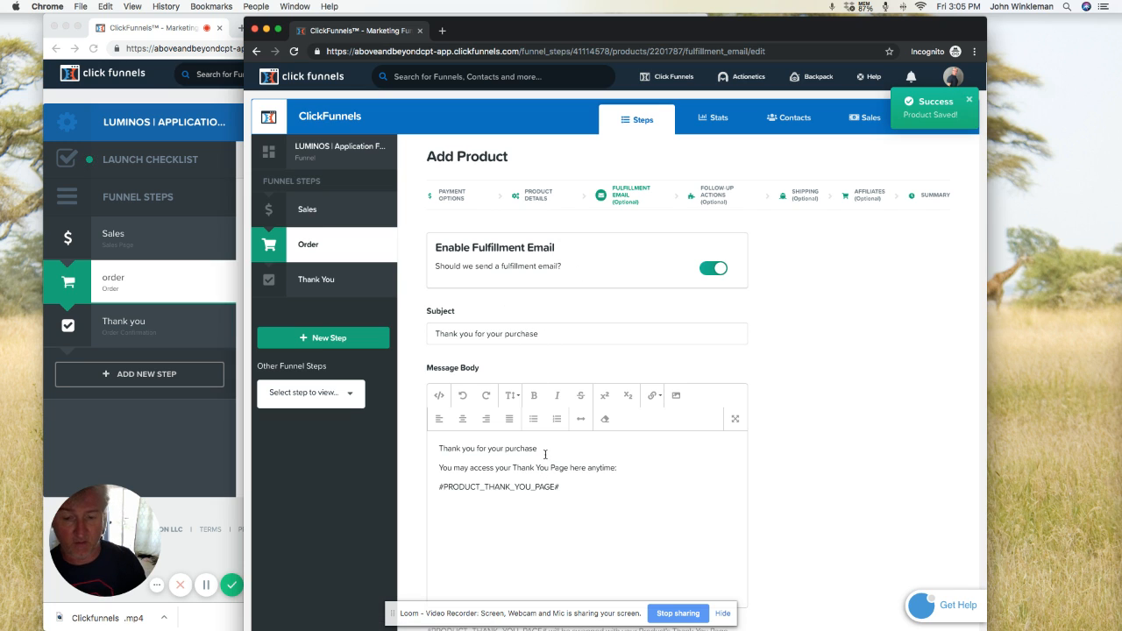
# Save the default fulfillment email and the follow-up action setting left off, and go to the product summary.
pyautogui.scroll(-5, 567, 466)
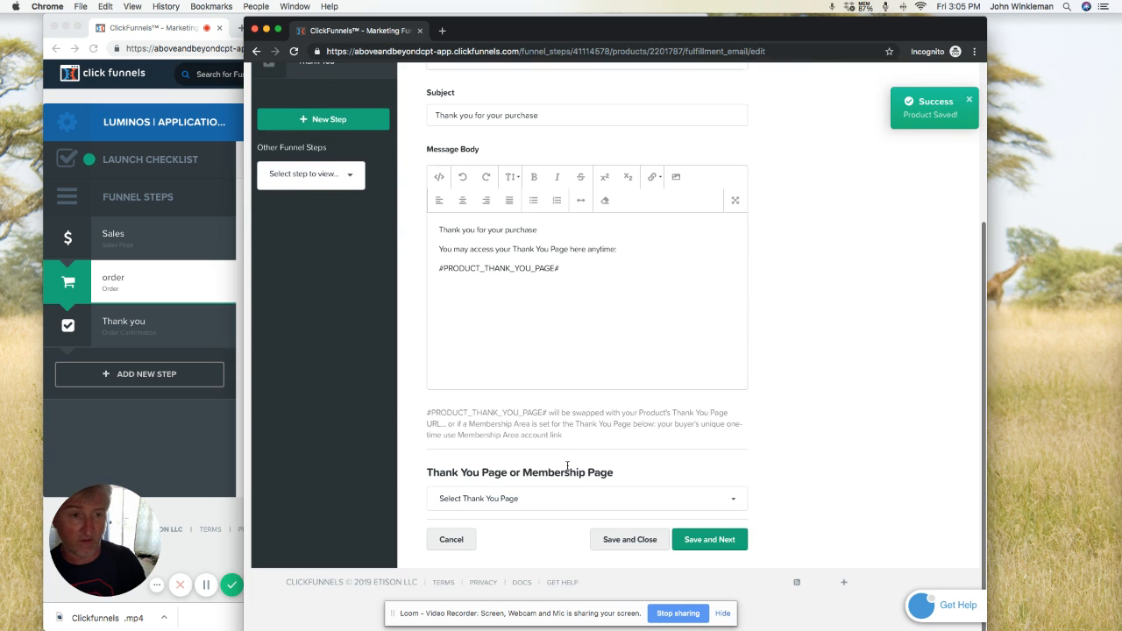
pyautogui.click(710, 540)
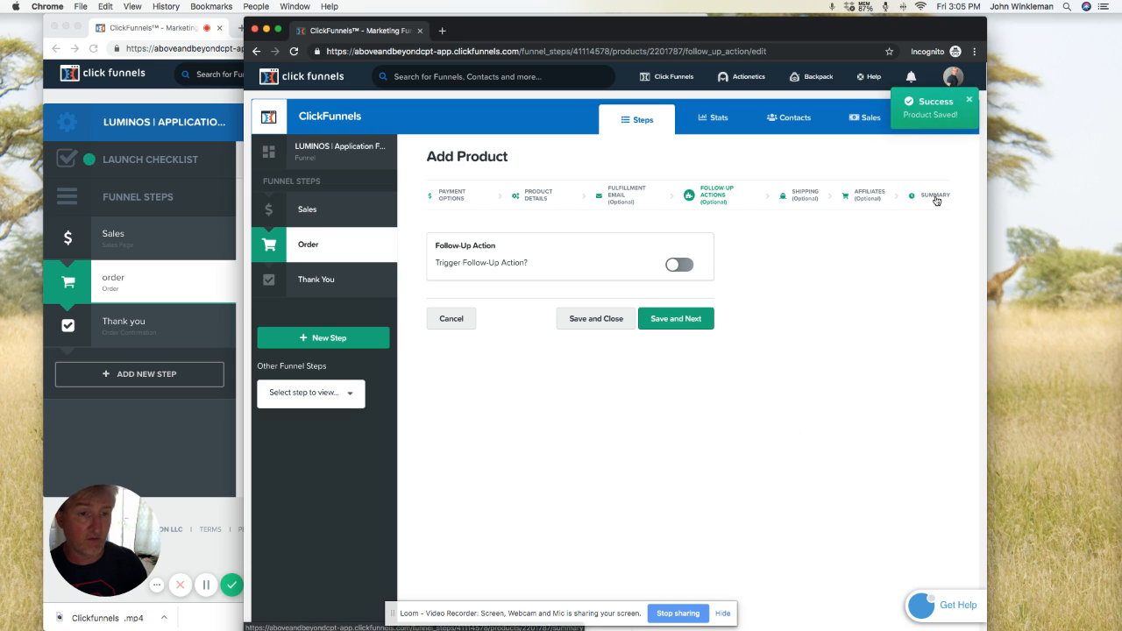
pyautogui.click(698, 321)
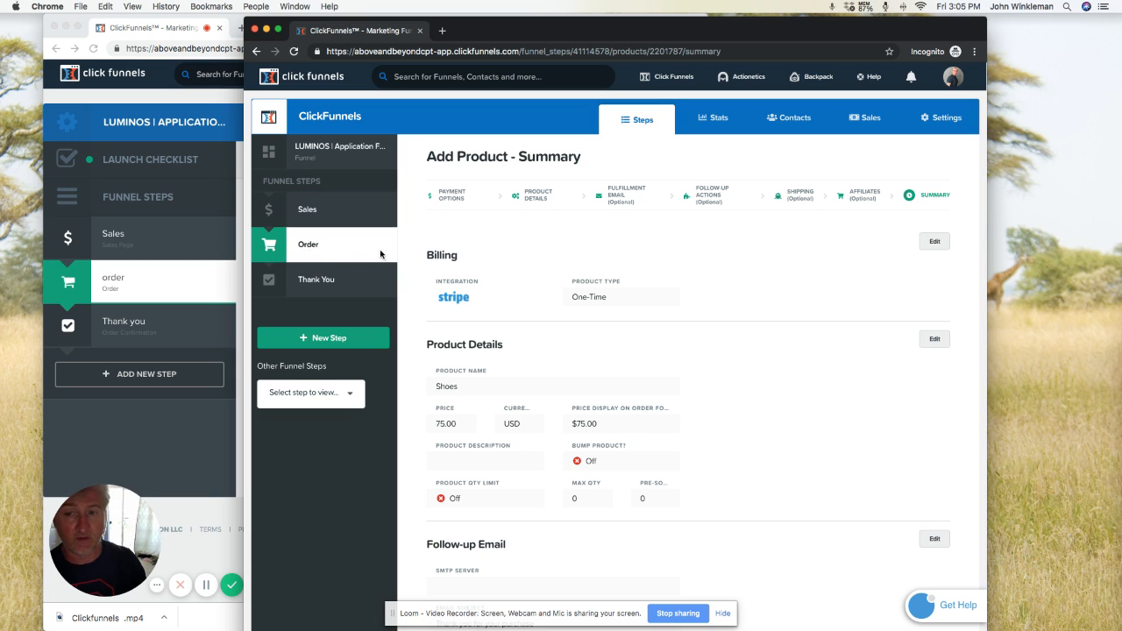
# Add a second product to the order step with the Stripe integration as a One-Time sale and save its payment options.
pyautogui.click(307, 246)
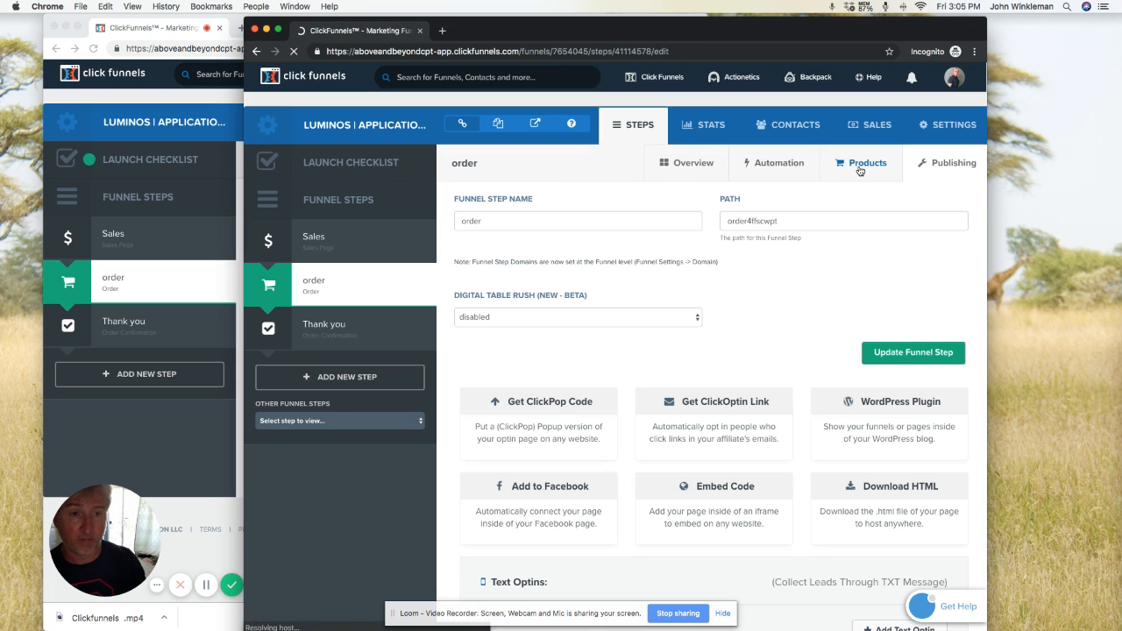
pyautogui.click(860, 167)
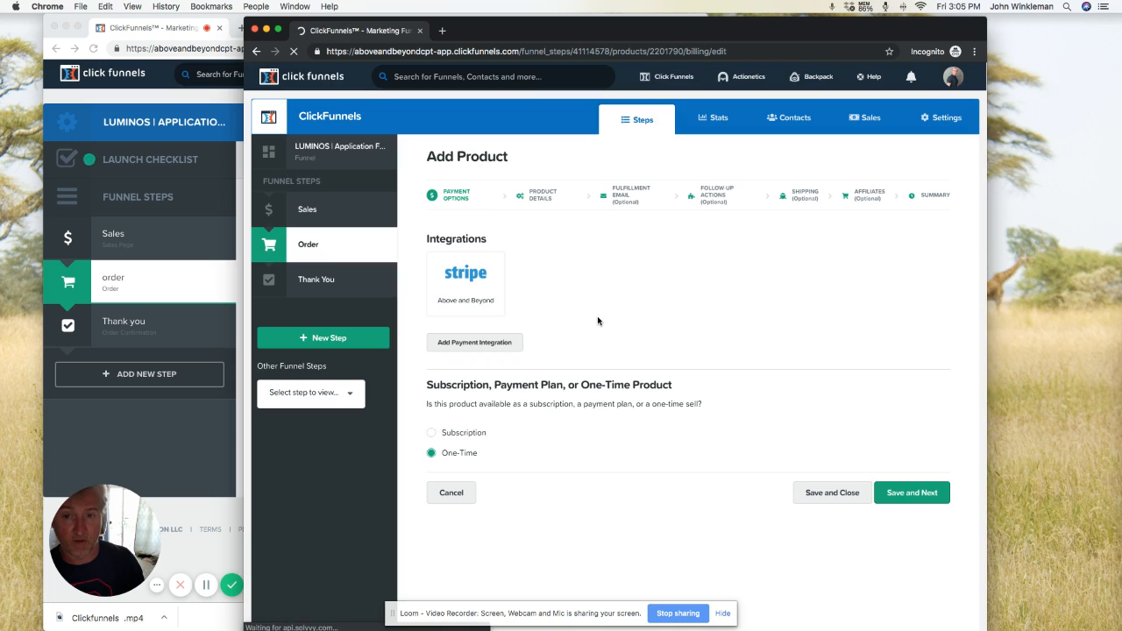
pyautogui.click(475, 299)
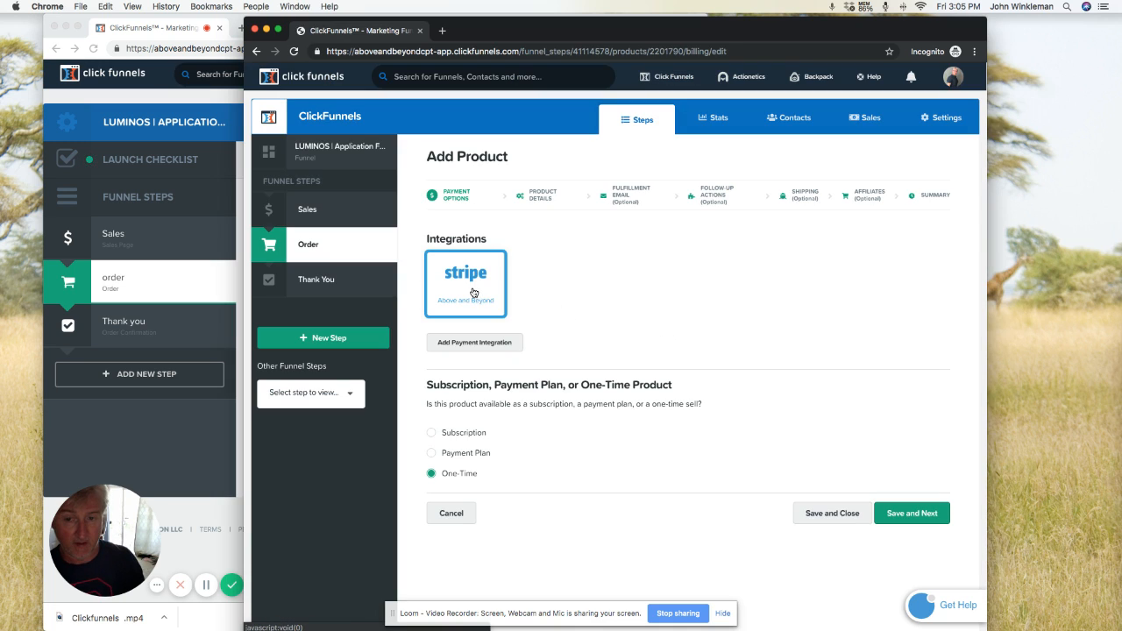
pyautogui.click(900, 514)
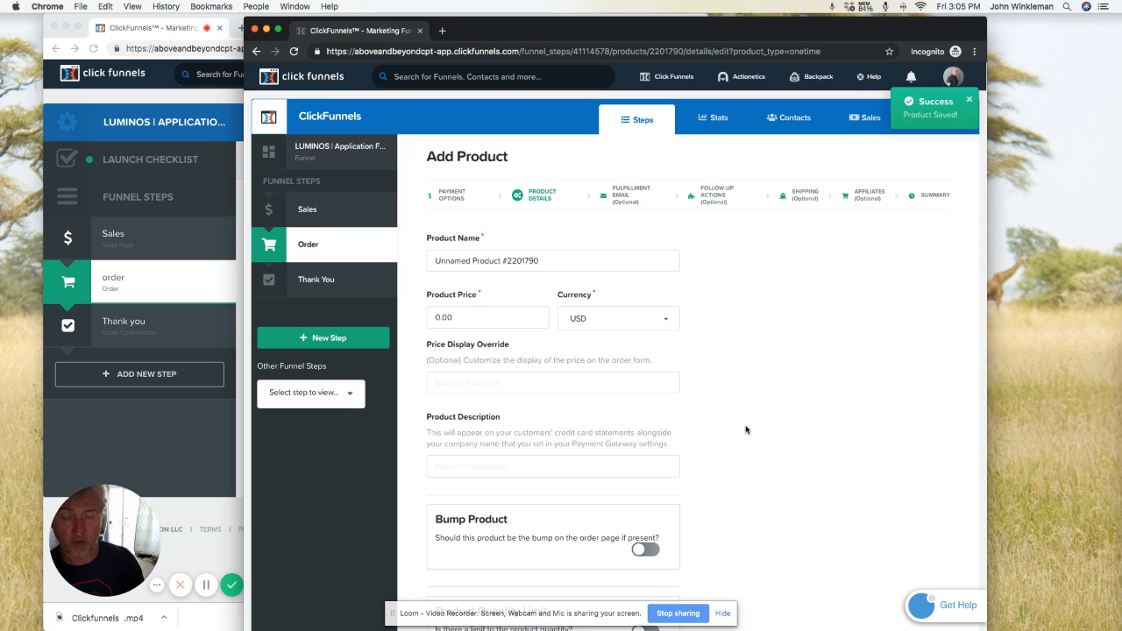
# Name the second product 2 pair of shoes and set its price to 145.00.
pyautogui.moveTo(538, 260); pyautogui.dragTo(424, 258)
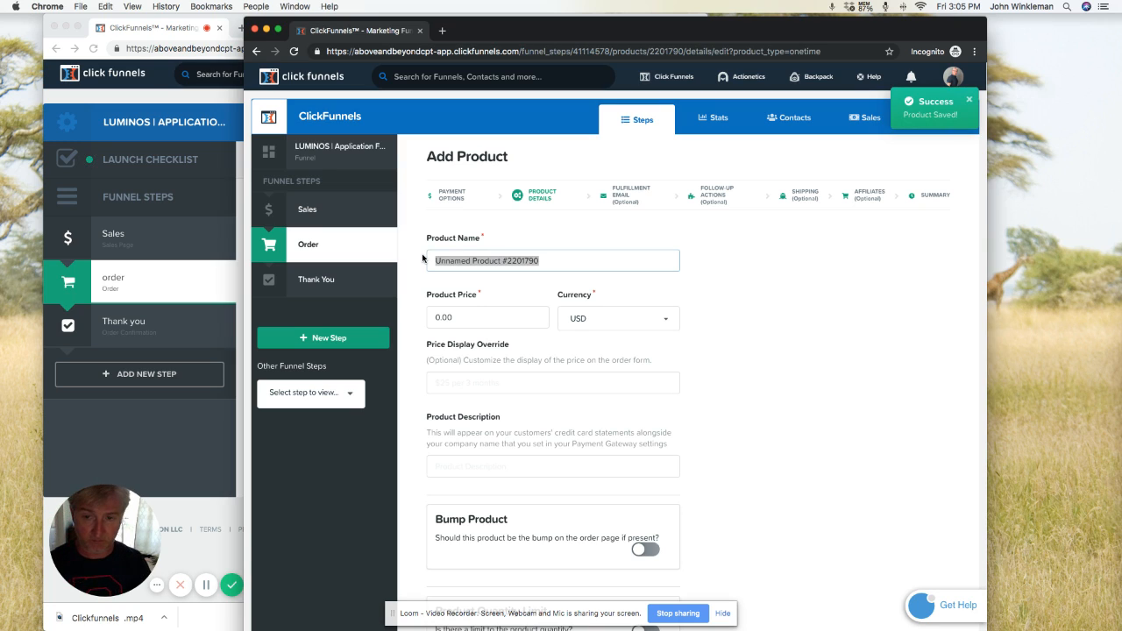
pyautogui.write('2 pair of')
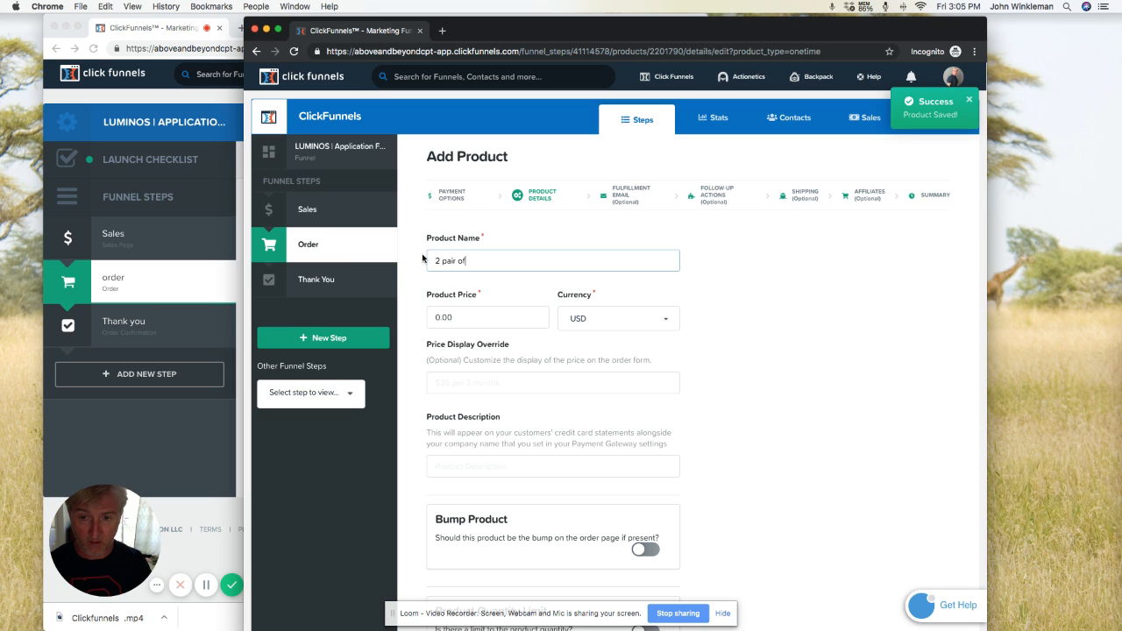
pyautogui.write(' shoes')
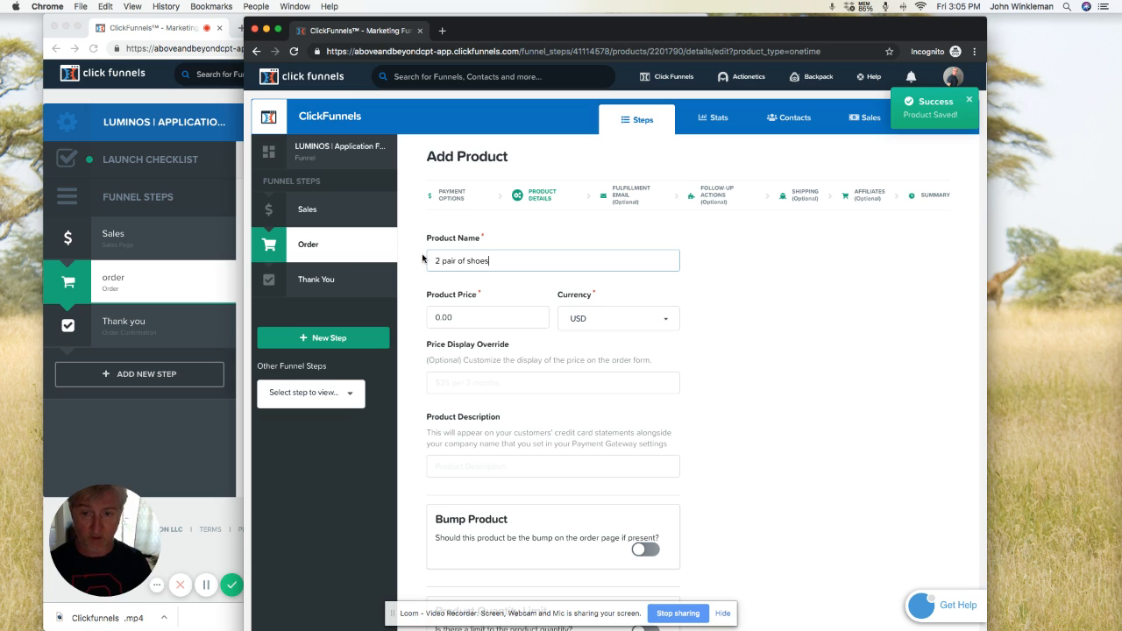
pyautogui.click(455, 317)
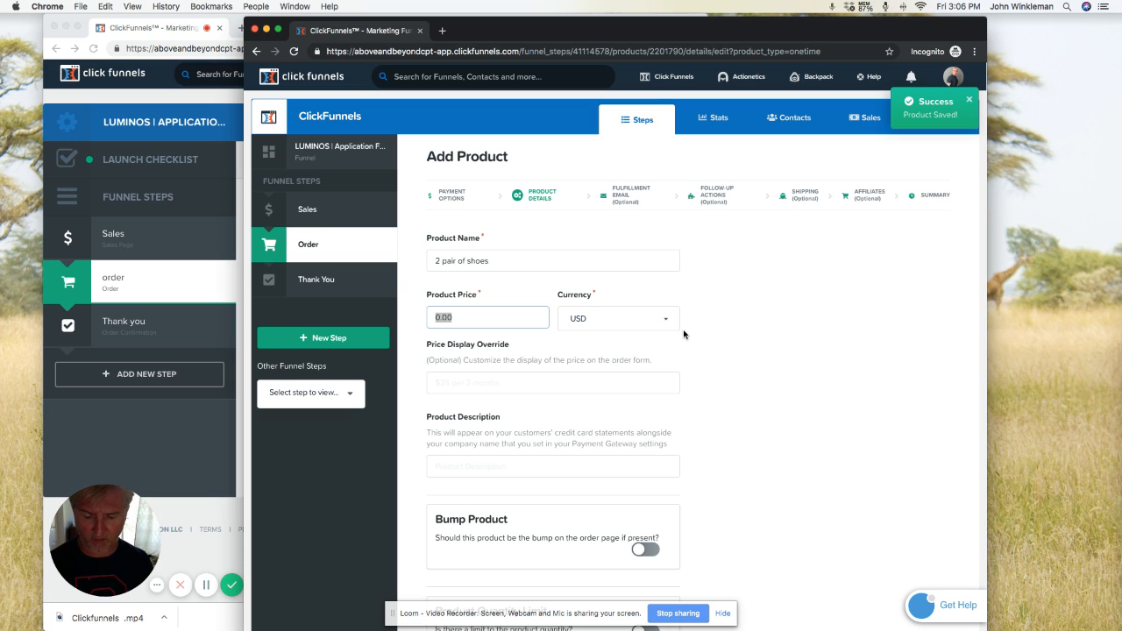
pyautogui.write('145')
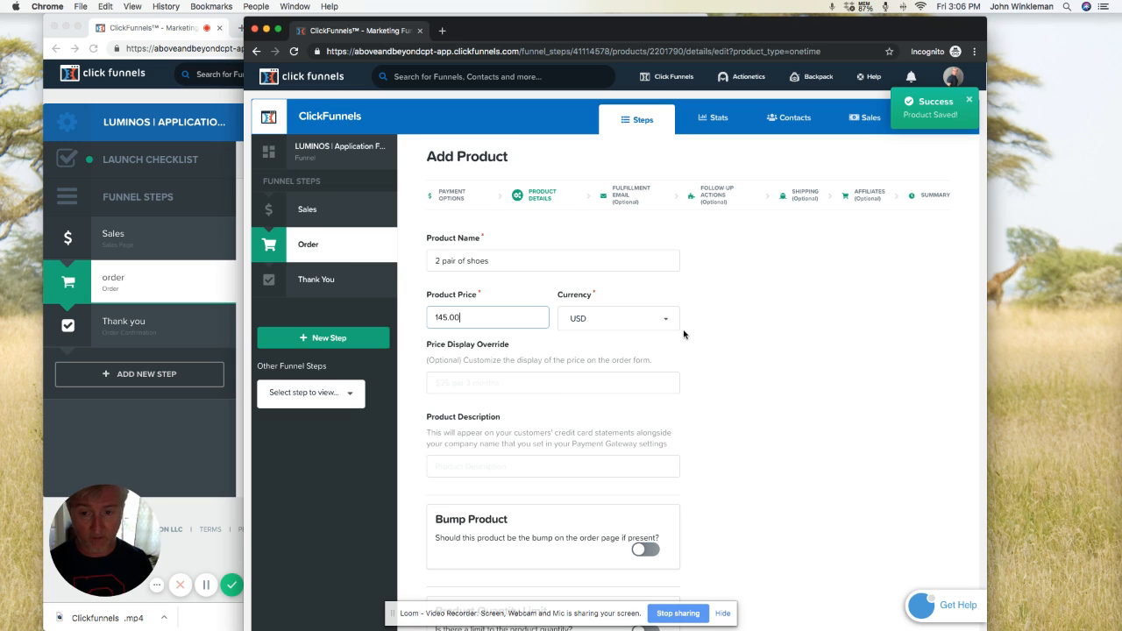
pyautogui.click(771, 375)
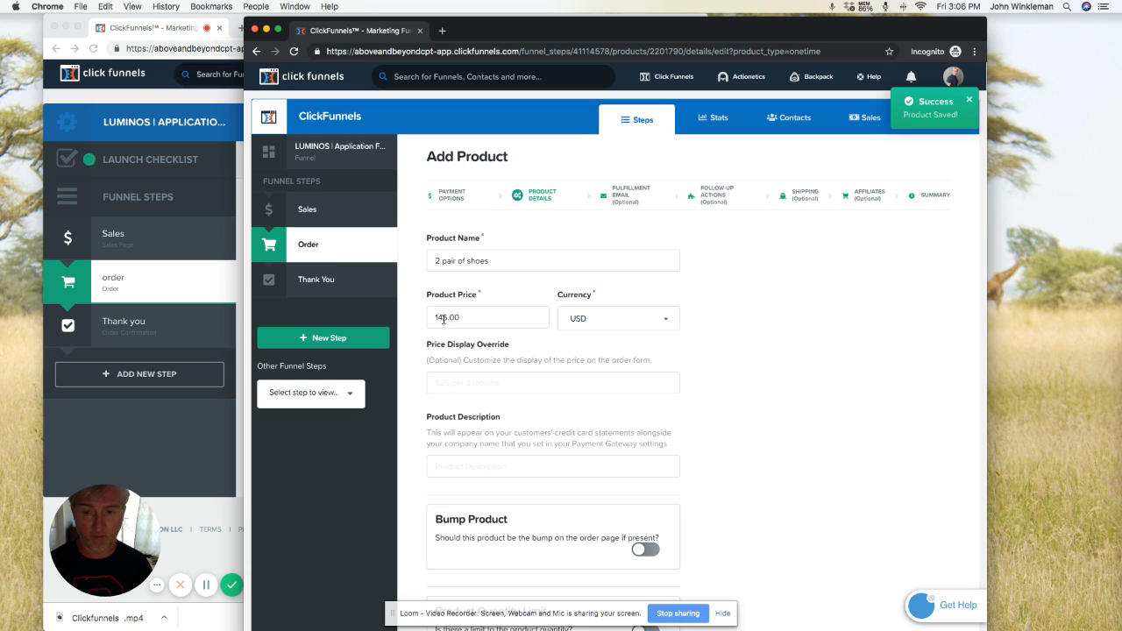
# Set the second product's price display override to $145, save its details, and continue to the end of the fulfillment email settings.
pyautogui.click(451, 384)
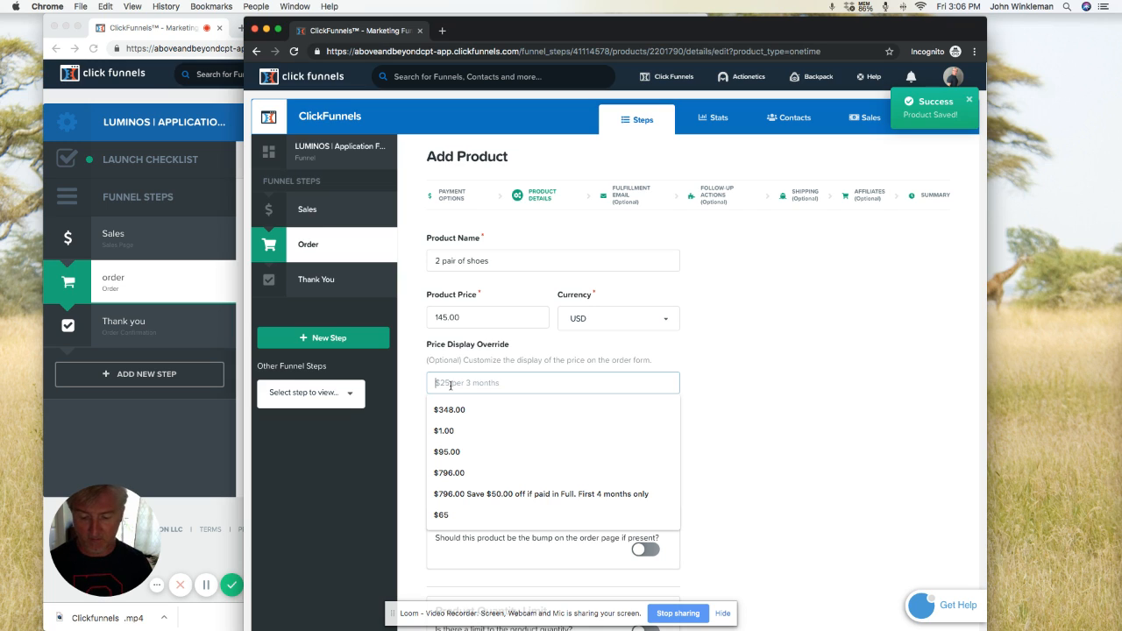
pyautogui.write('$145')
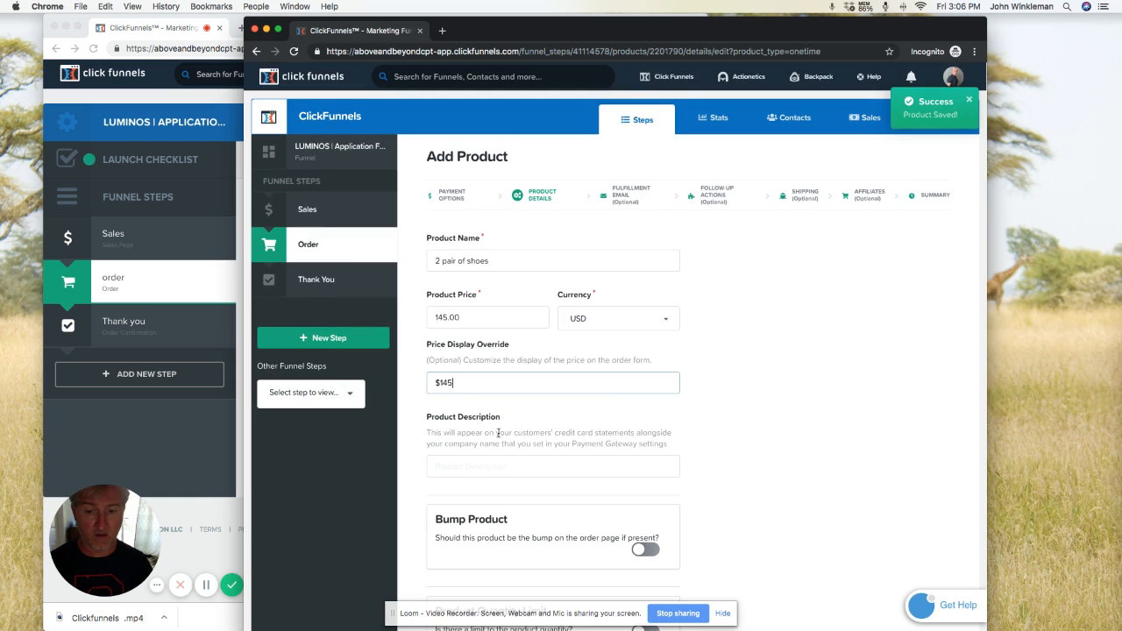
pyautogui.scroll(-2, 667, 462)
pyautogui.scroll(-3, 675, 460)
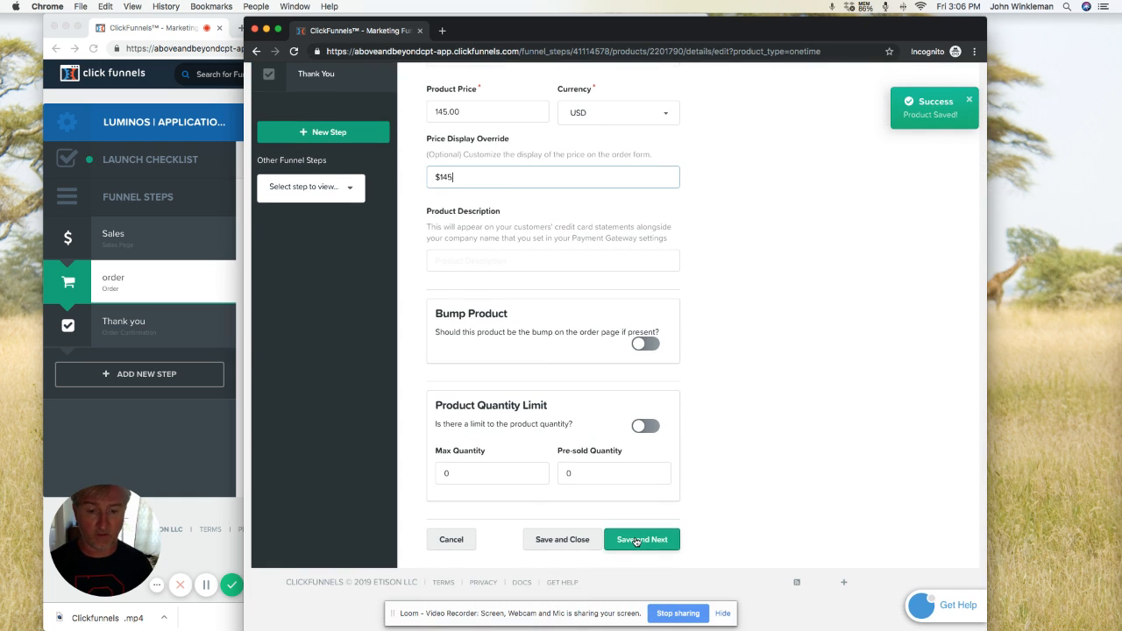
pyautogui.click(648, 539)
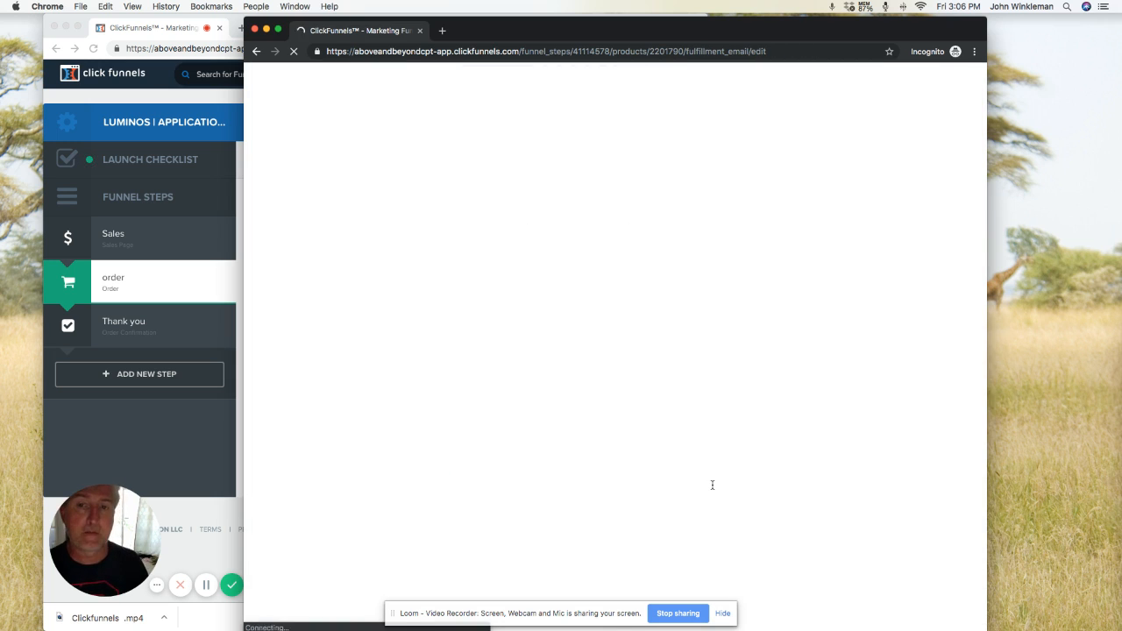
pyautogui.scroll(-5, 776, 441)
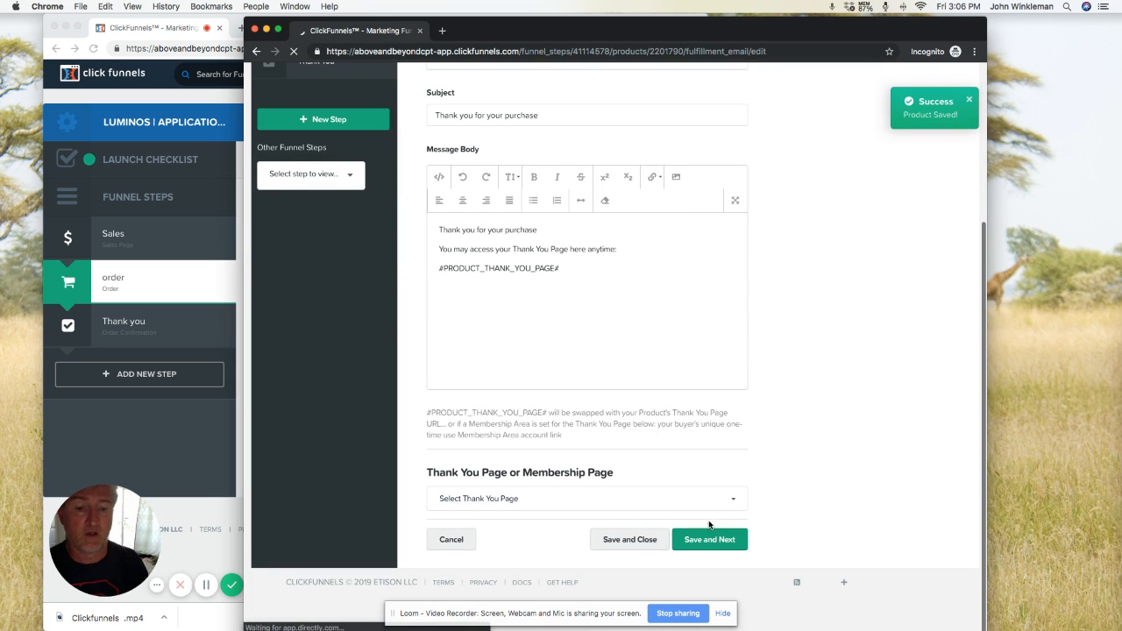
# Save the 2 pair of shoes product's default fulfillment email, follow-up and shipping settings, and go to the product summary.
pyautogui.click(699, 539)
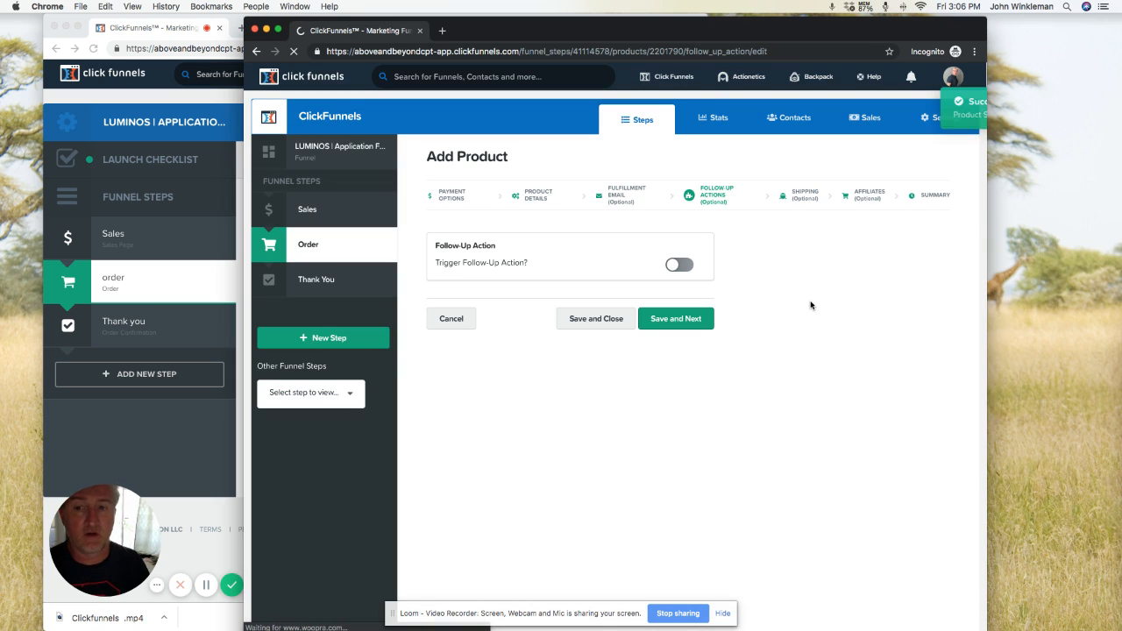
pyautogui.click(674, 323)
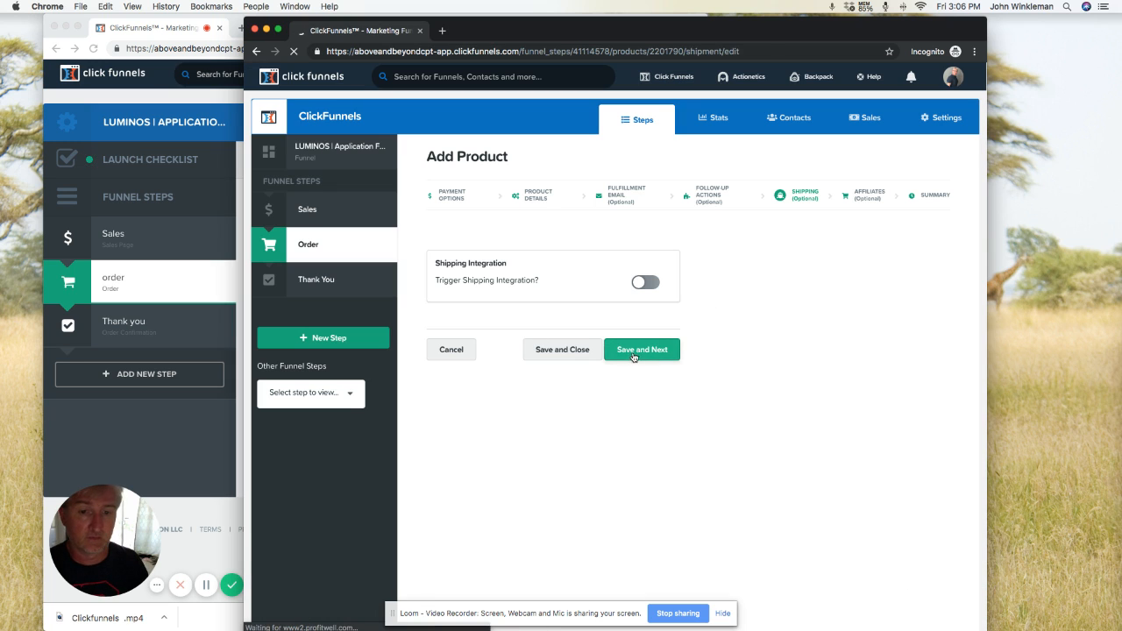
pyautogui.click(634, 353)
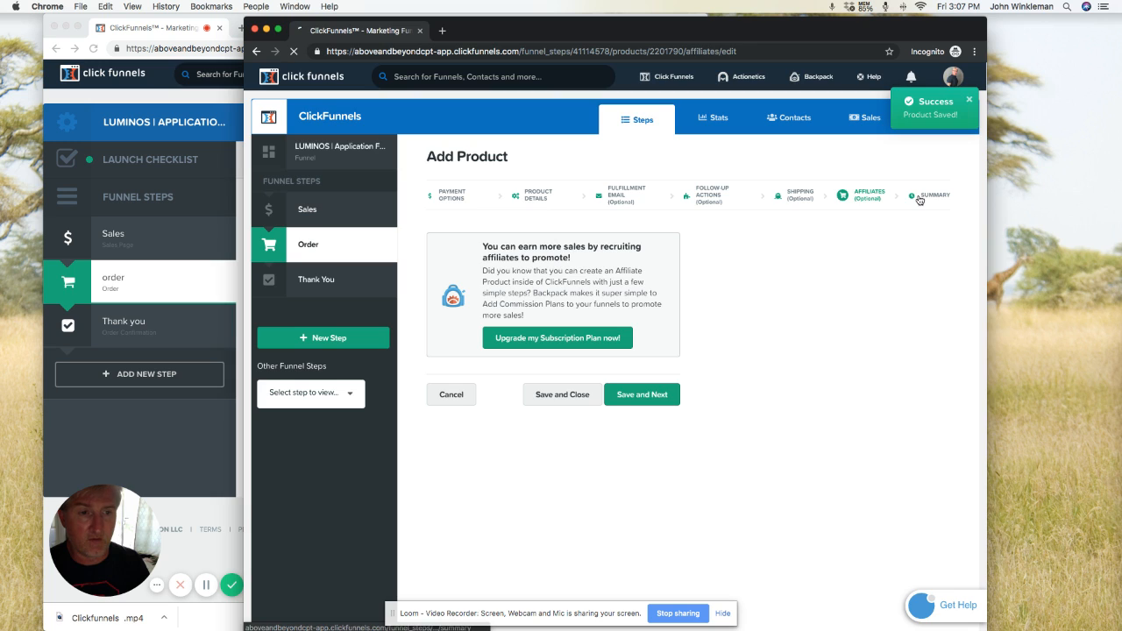
pyautogui.click(919, 200)
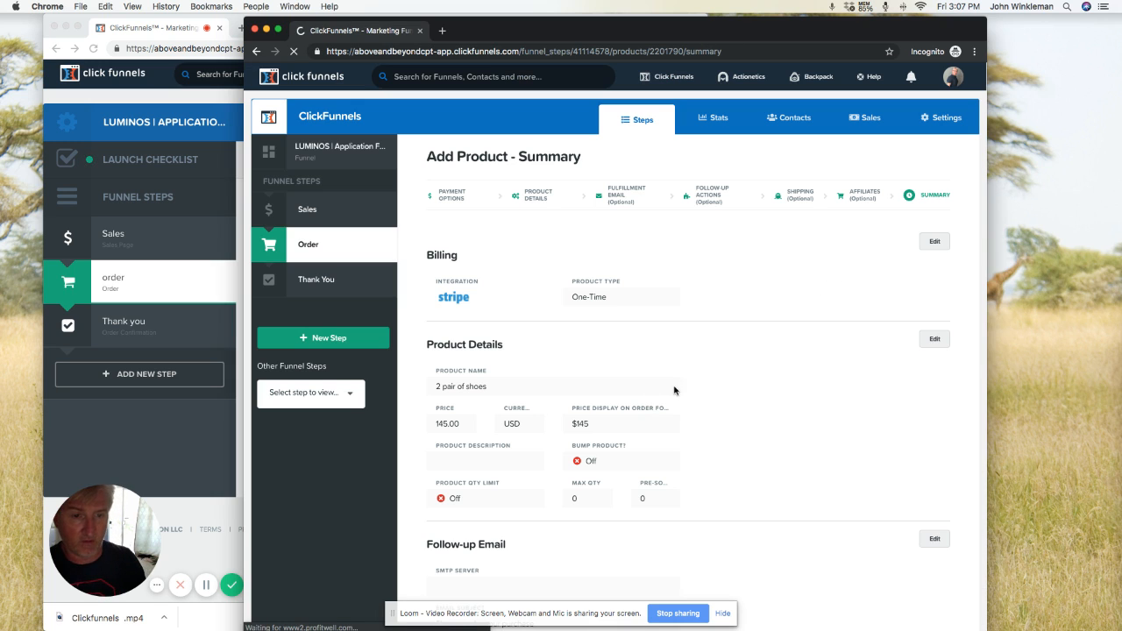
# Review the list of products on the order step and return to the step's settings.
pyautogui.click(313, 249)
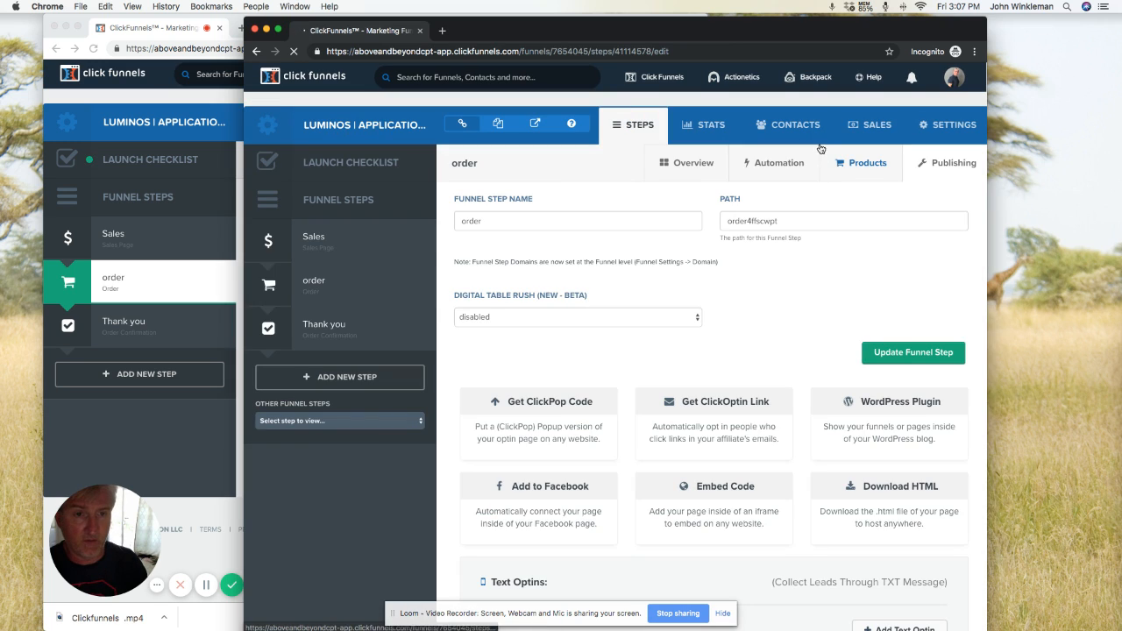
pyautogui.click(863, 164)
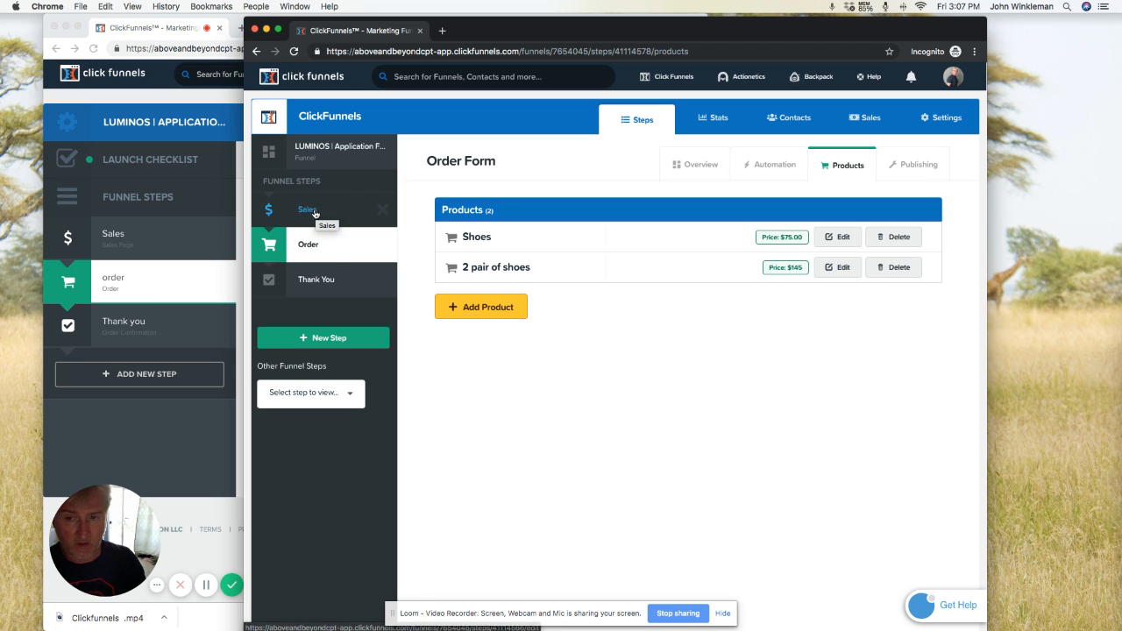
pyautogui.click(313, 248)
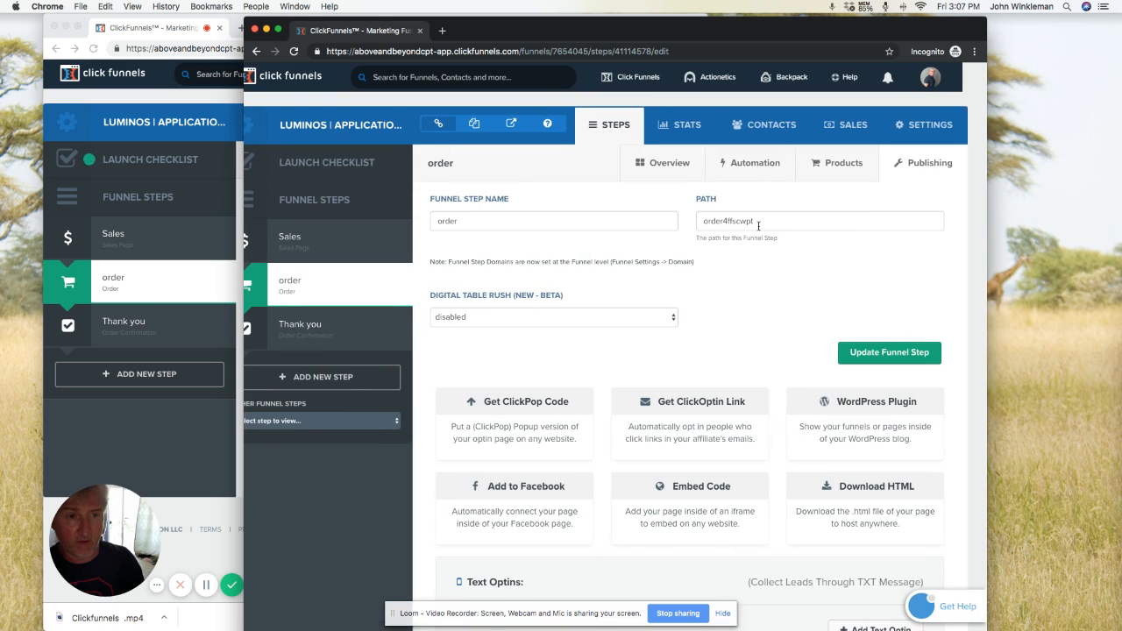
# Open the funnel settings and examine the Stripe account and test mode options.
pyautogui.click(938, 132)
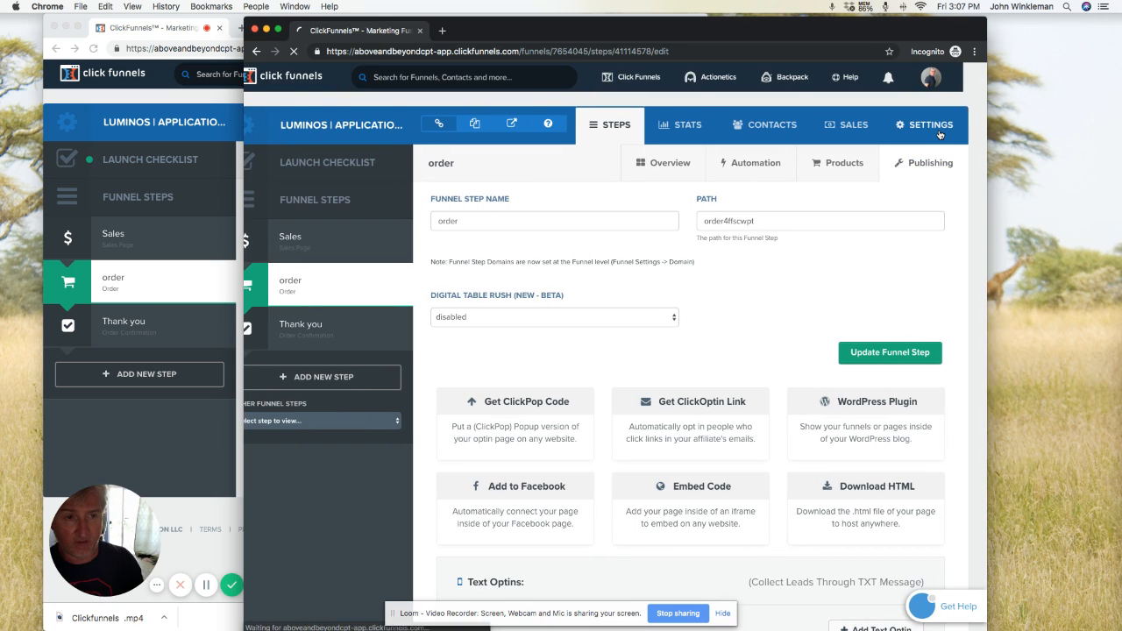
pyautogui.scroll(-5, 558, 277)
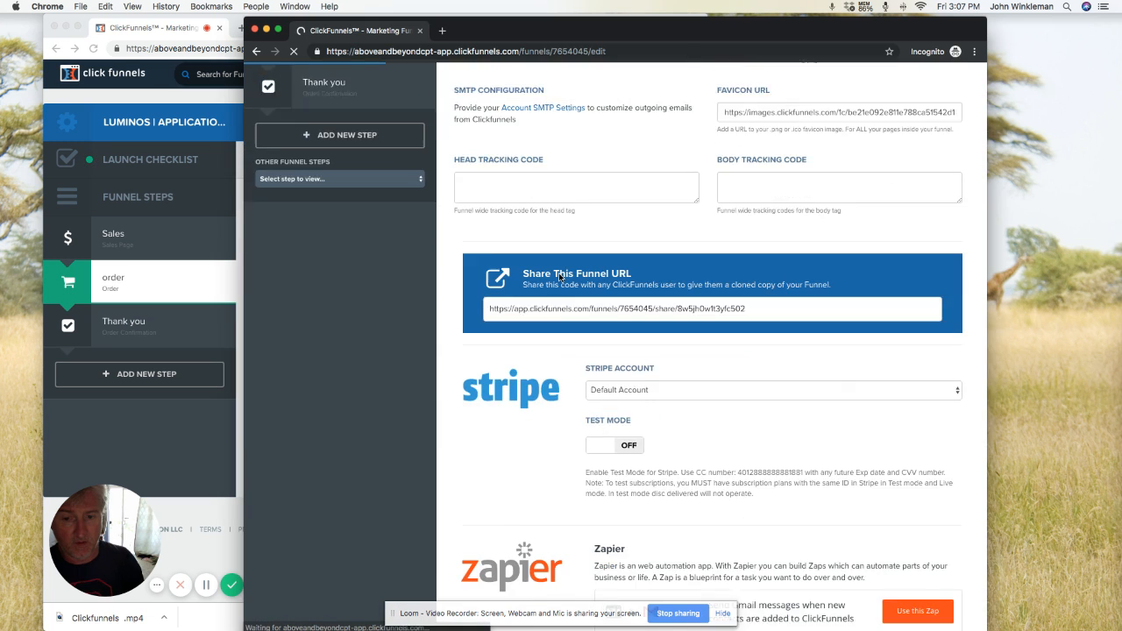
pyautogui.scroll(-5, 558, 277)
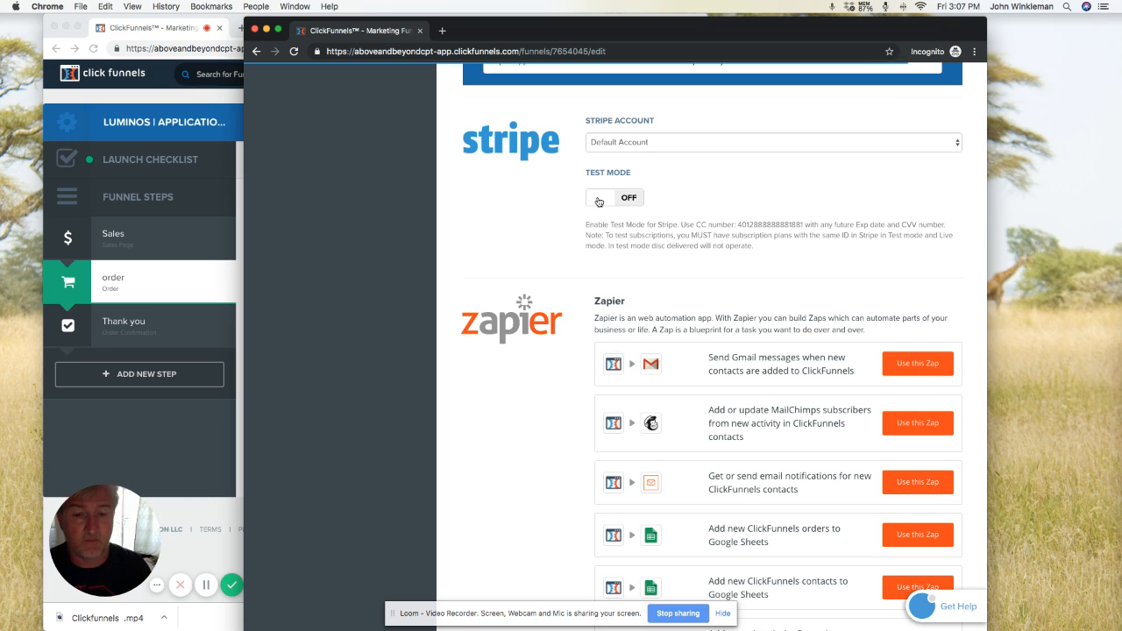
pyautogui.scroll(-5, 531, 257)
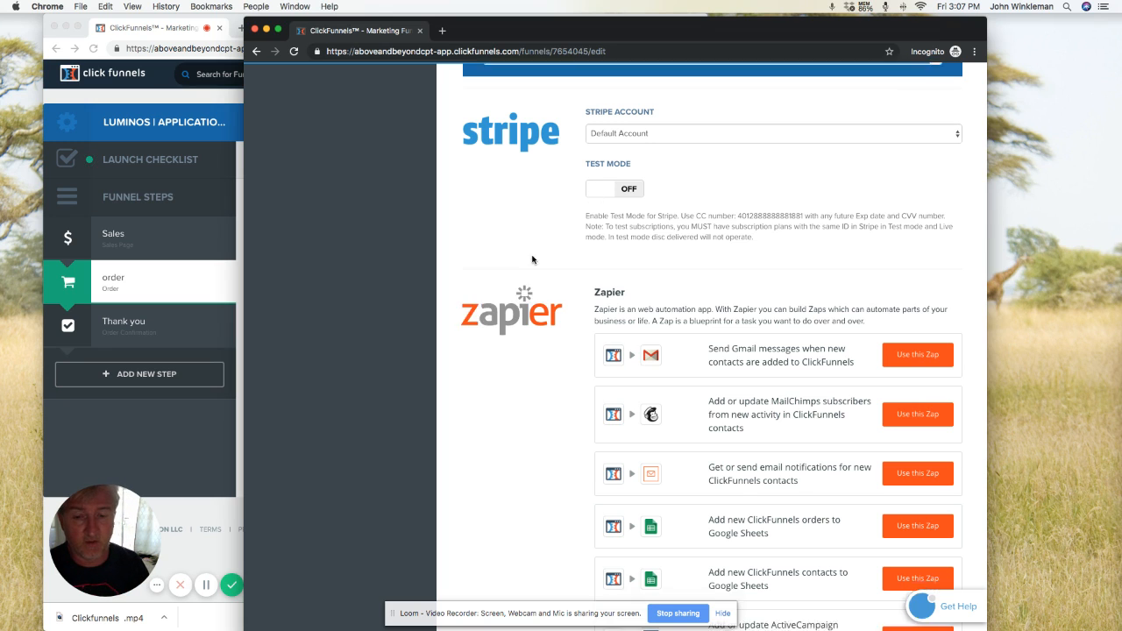
pyautogui.scroll(-3, 531, 260)
pyautogui.scroll(12, 507, 272)
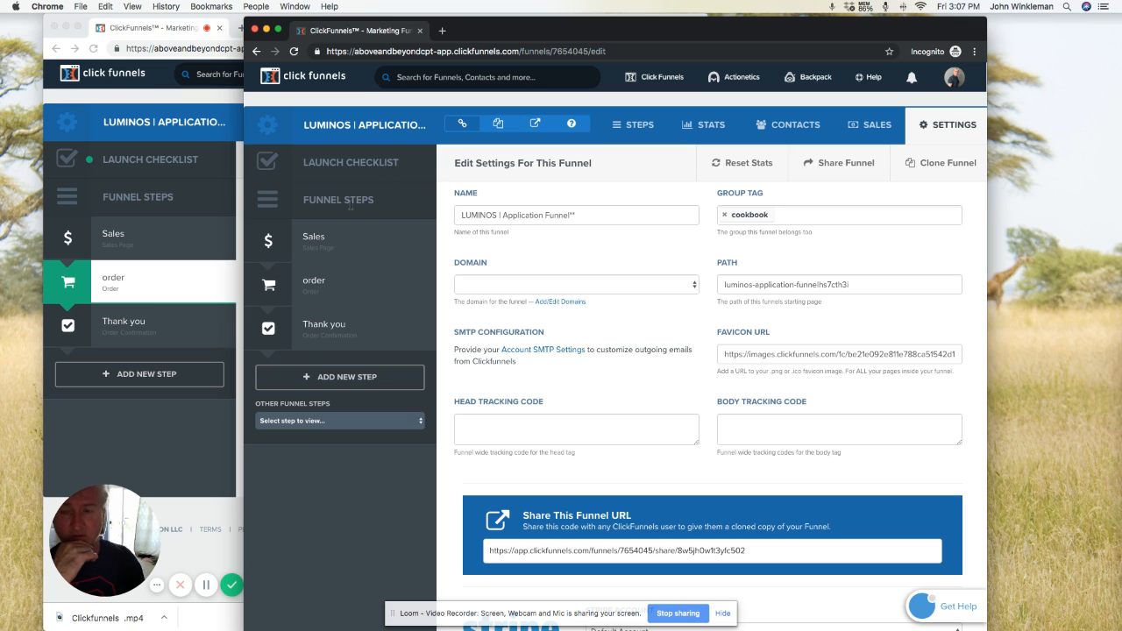
# Open the order page in the editor and relabel the shoe dropdown's first two options Women 6 red and Women 7 Red.
pyautogui.click(321, 282)
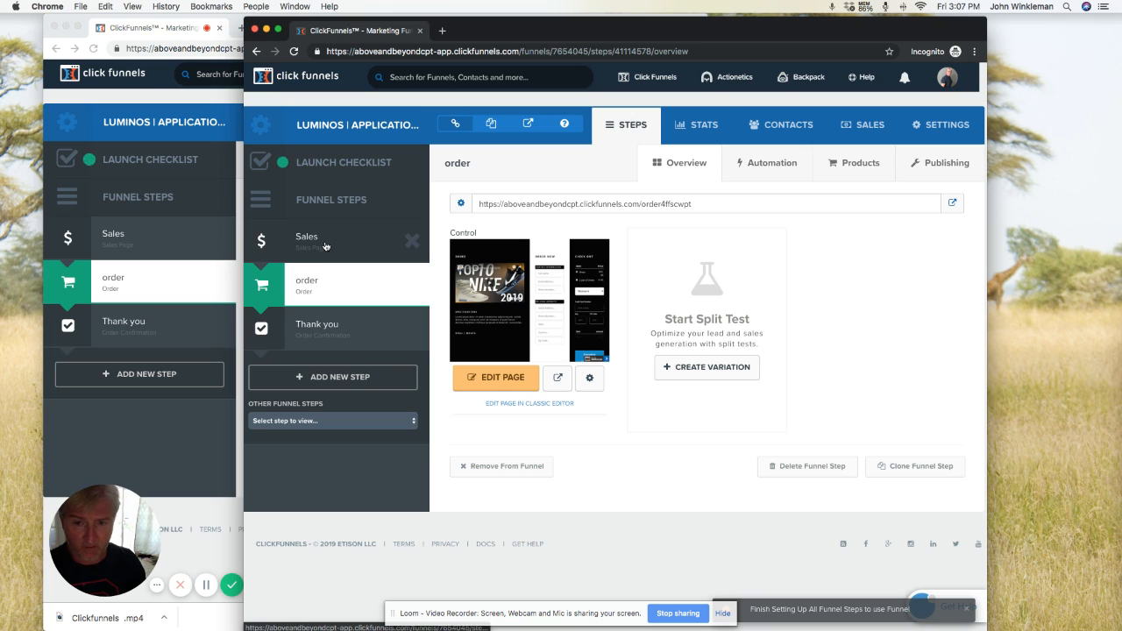
pyautogui.click(489, 379)
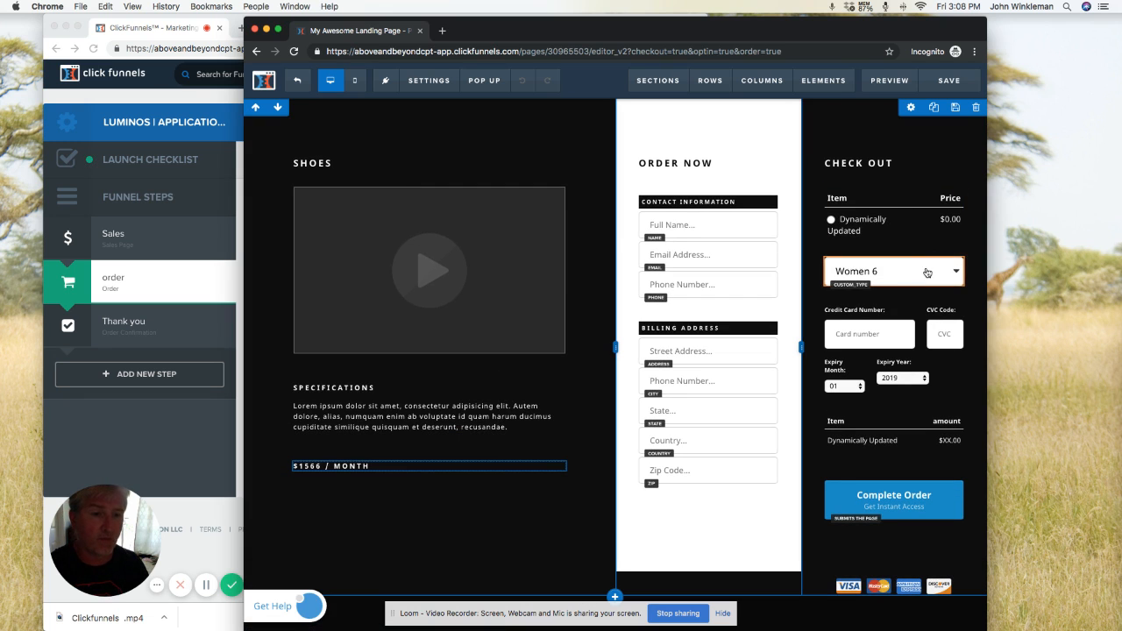
pyautogui.click(927, 273)
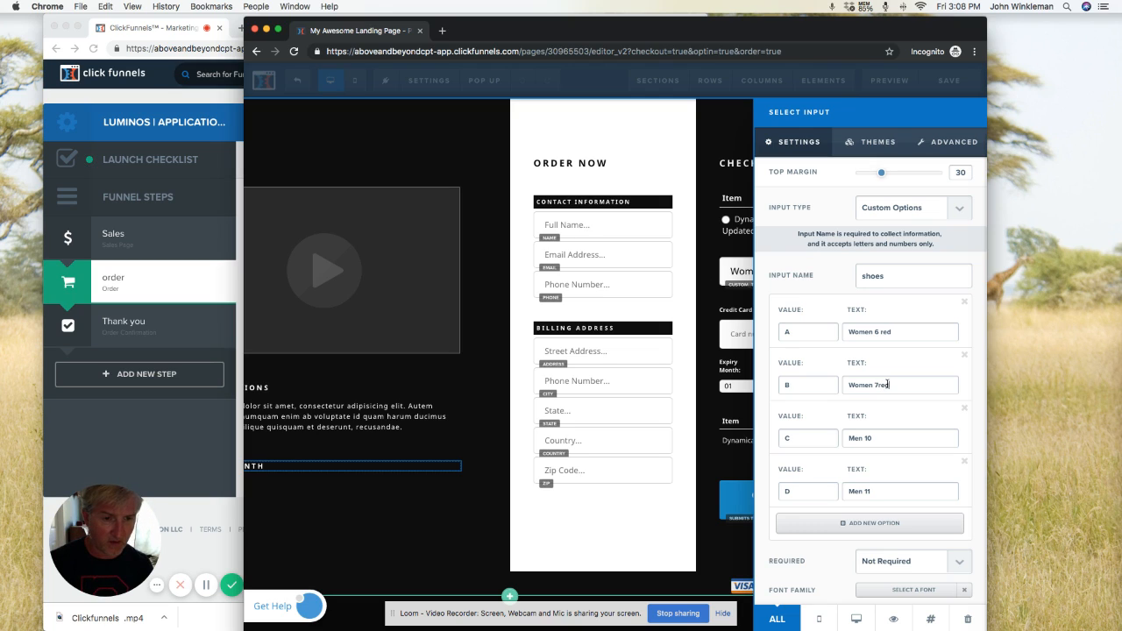
pyautogui.click(887, 384)
pyautogui.write('Red')
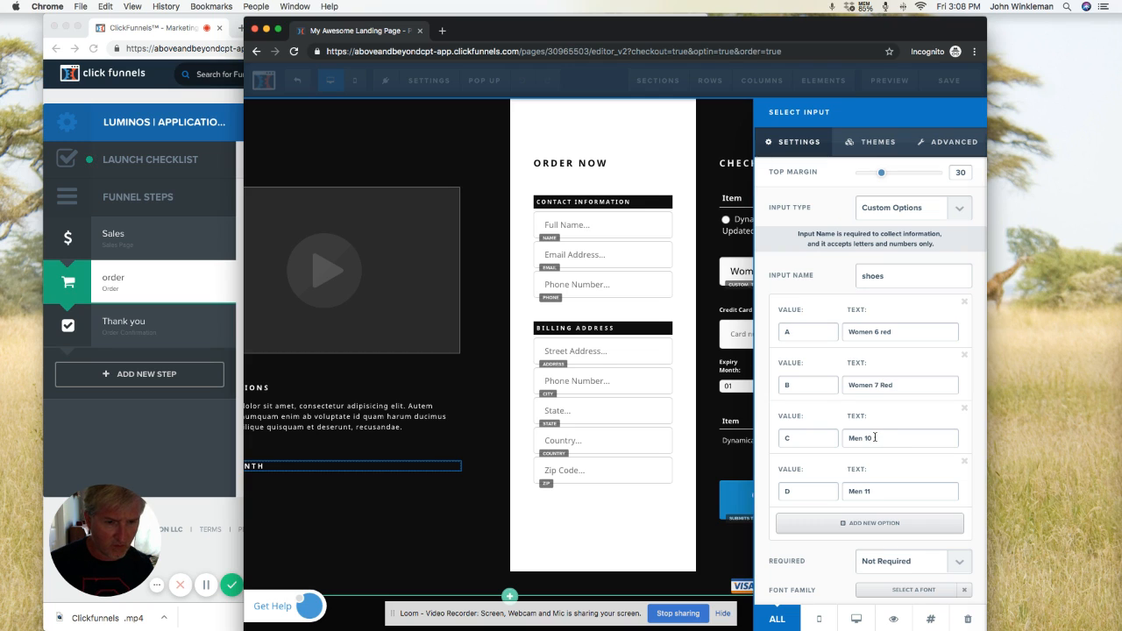
# Relabel the shoe dropdown's options C and D as Women blue 6 and Woman blue 7, and save the page.
pyautogui.moveTo(875, 436); pyautogui.dragTo(851, 438)
pyautogui.write('Me')
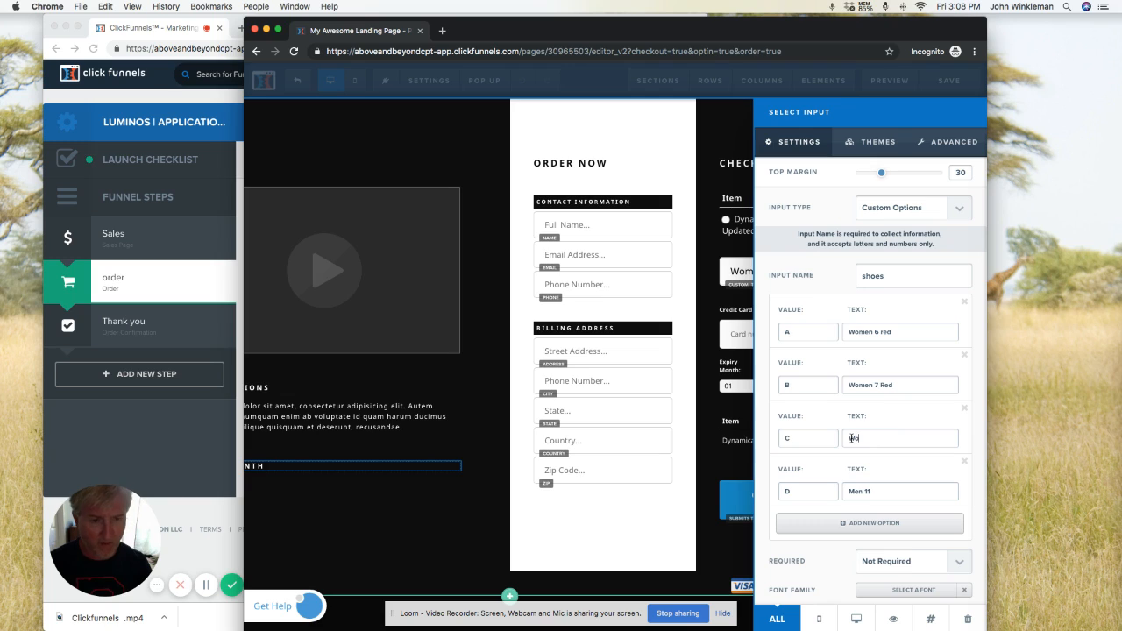
pyautogui.write('men blue 6')
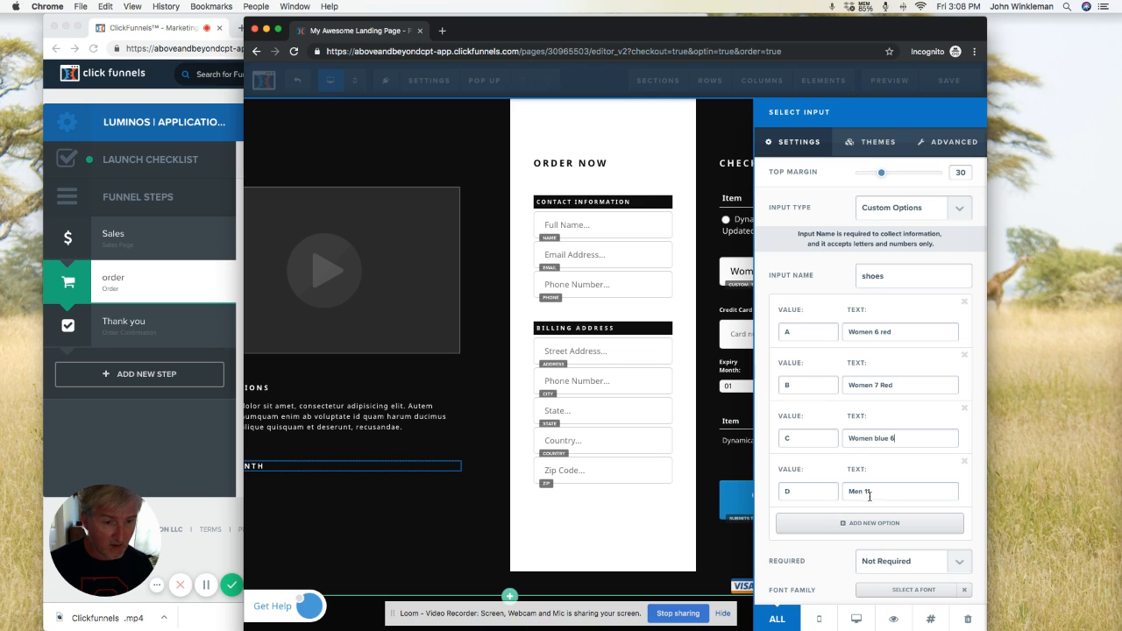
pyautogui.moveTo(872, 490); pyautogui.dragTo(841, 491)
pyautogui.write('Woman ')
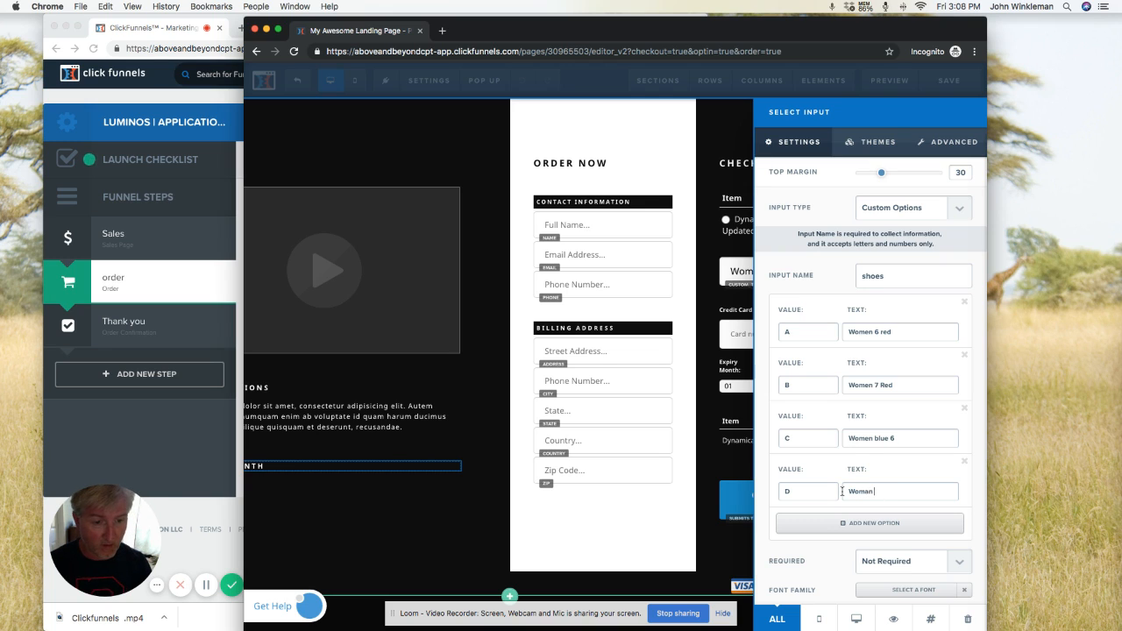
pyautogui.write('blue 7')
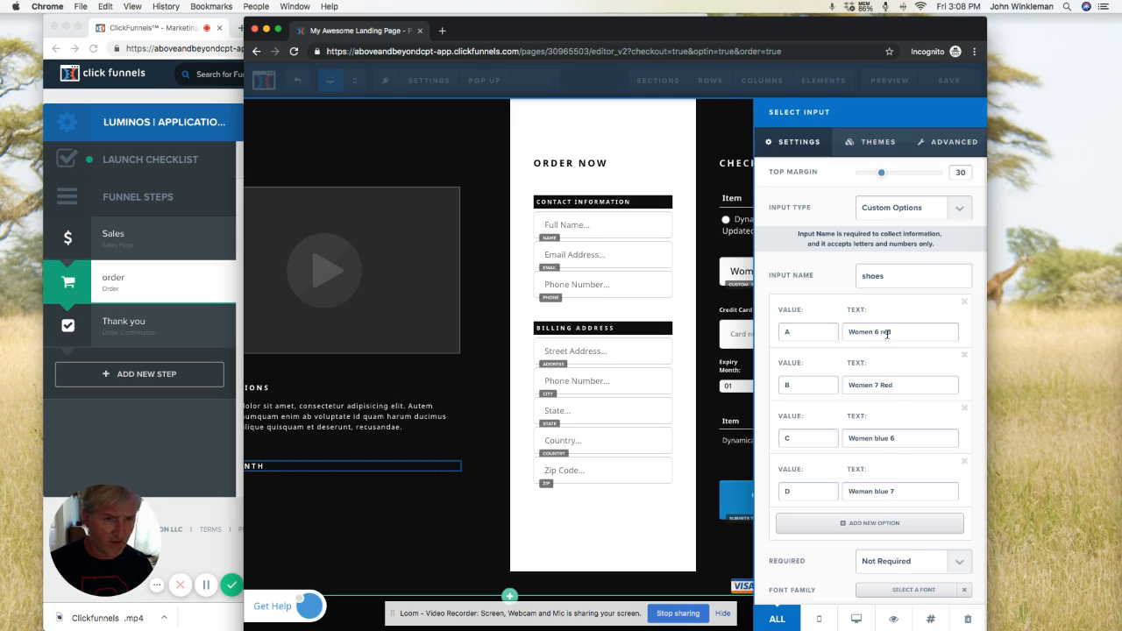
pyautogui.click(715, 474)
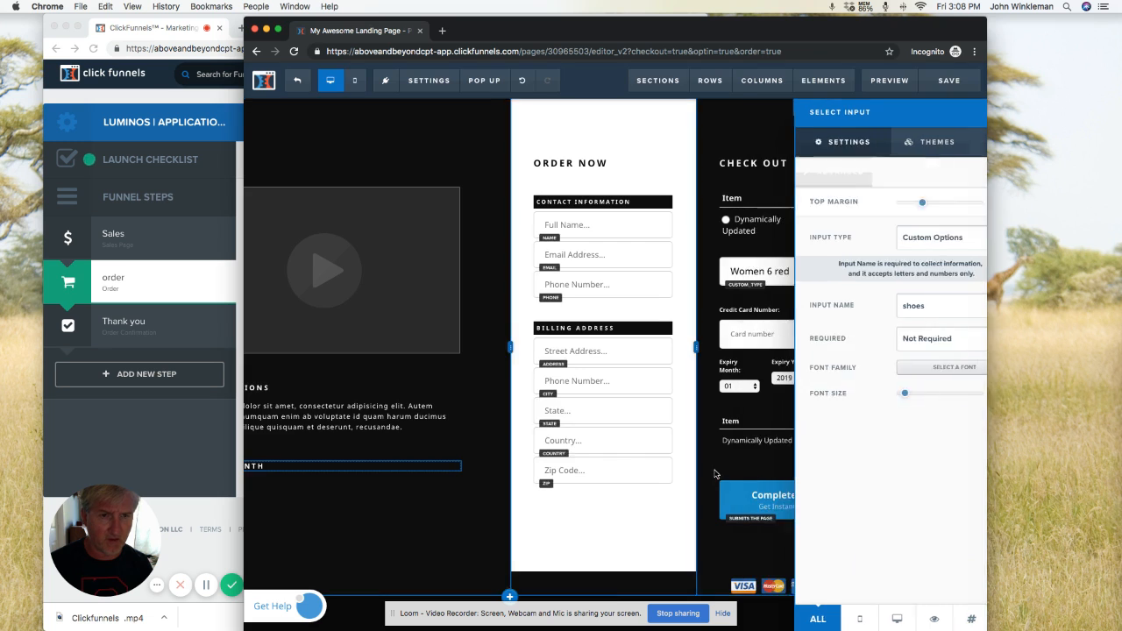
pyautogui.click(948, 80)
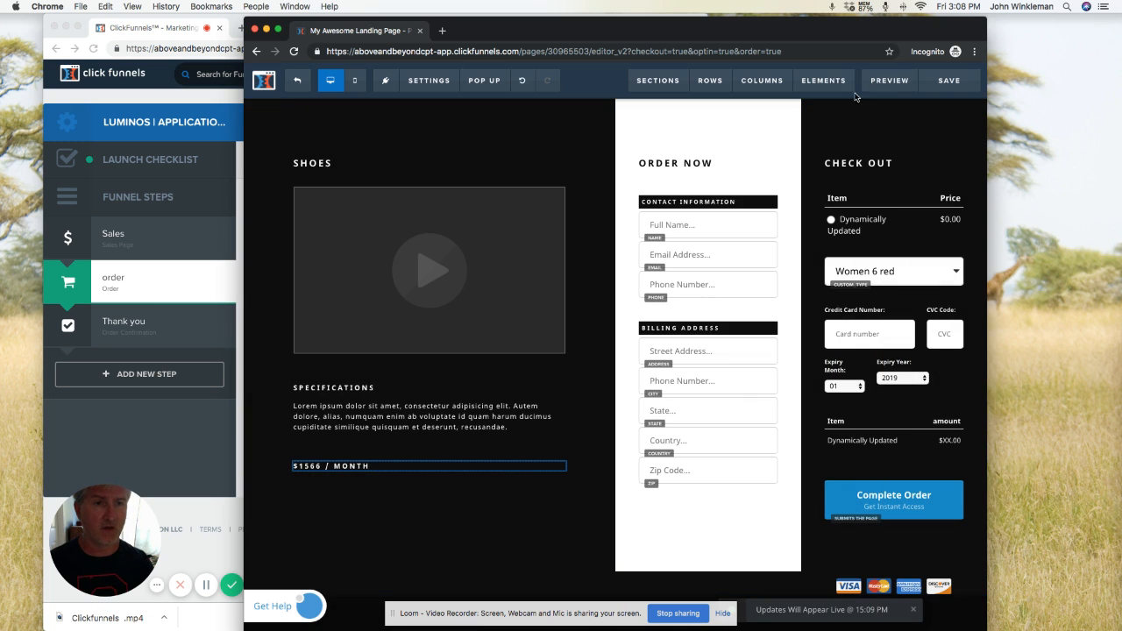
# Preview the order page, select the 2 pair of shoes item, and check the shoe dropdown's options.
pyautogui.click(888, 81)
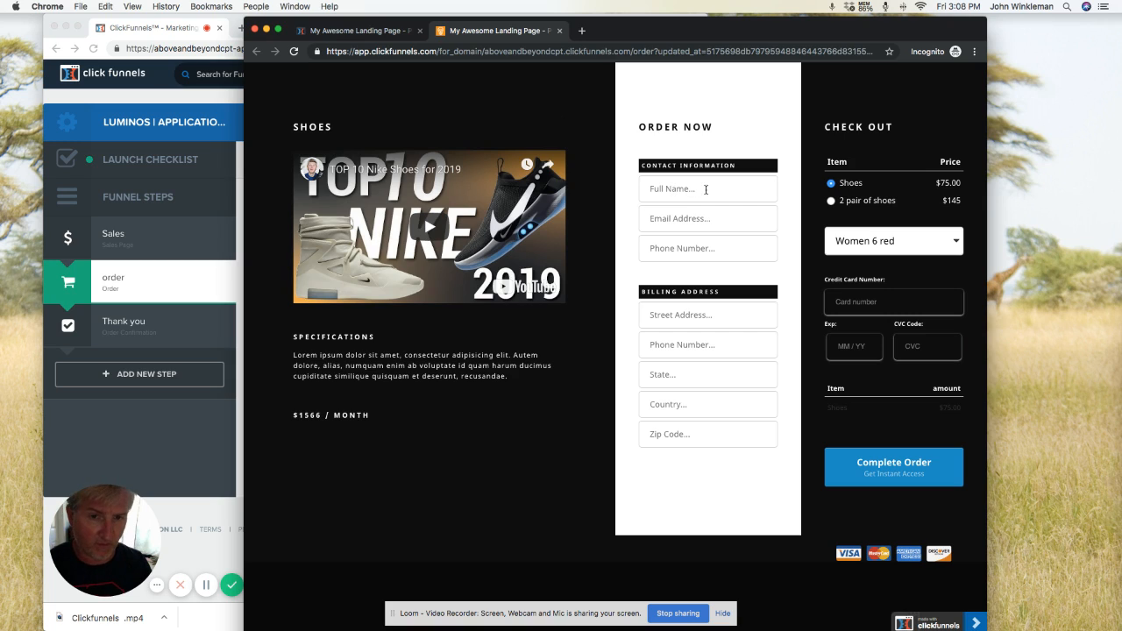
pyautogui.click(831, 202)
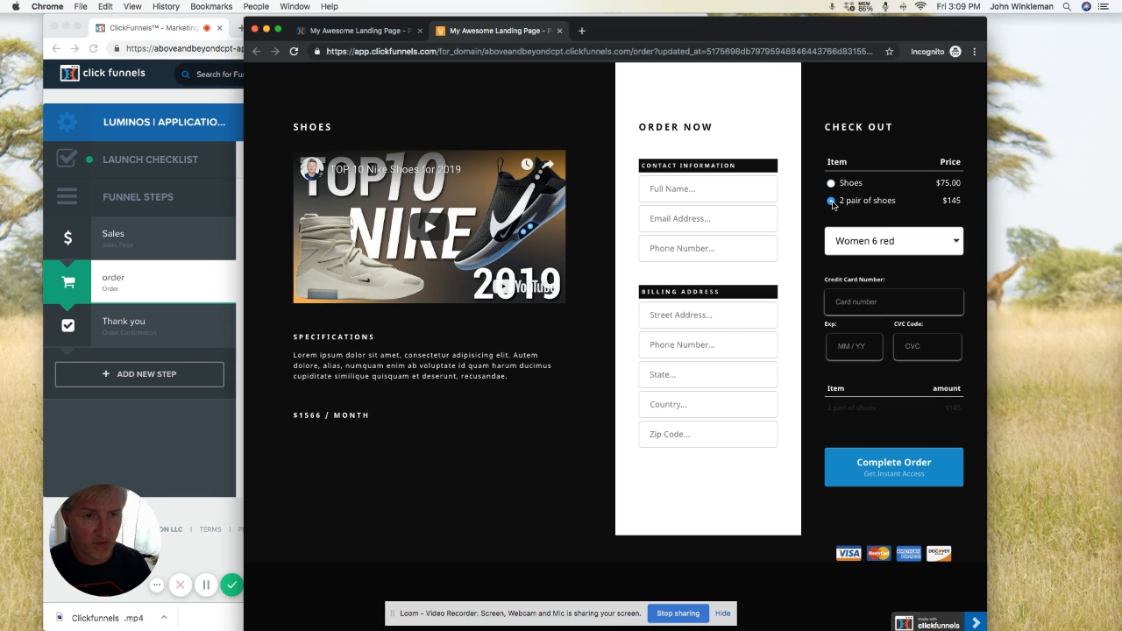
pyautogui.click(855, 244)
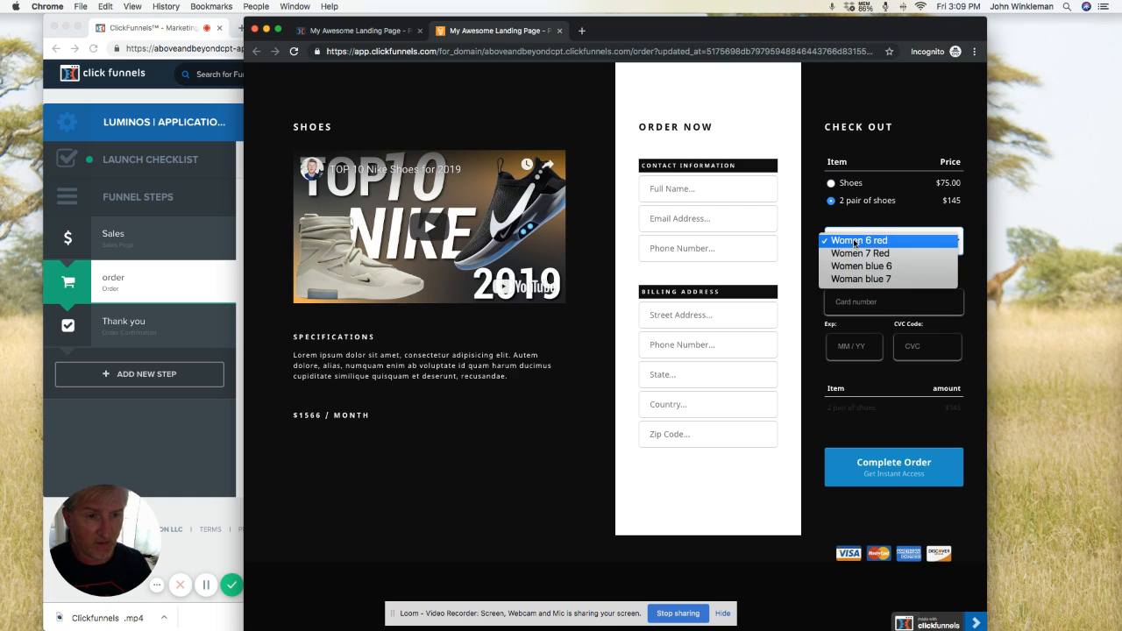
pyautogui.click(855, 242)
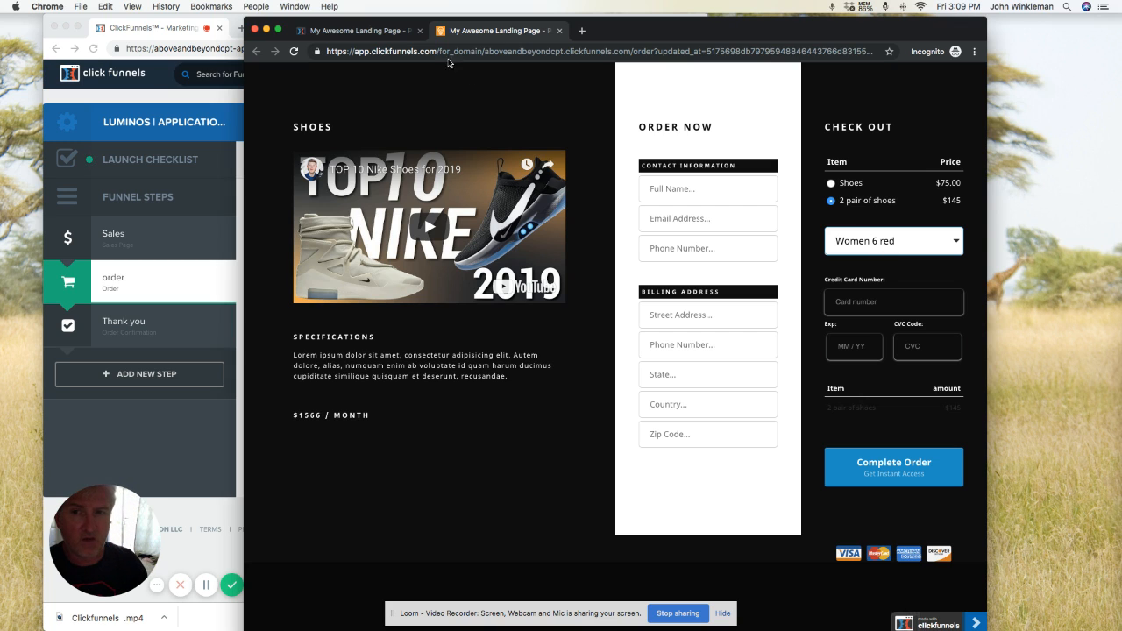
# Return to the page editor and add a second select box below the shoe dropdown in the checkout column.
pyautogui.click(375, 32)
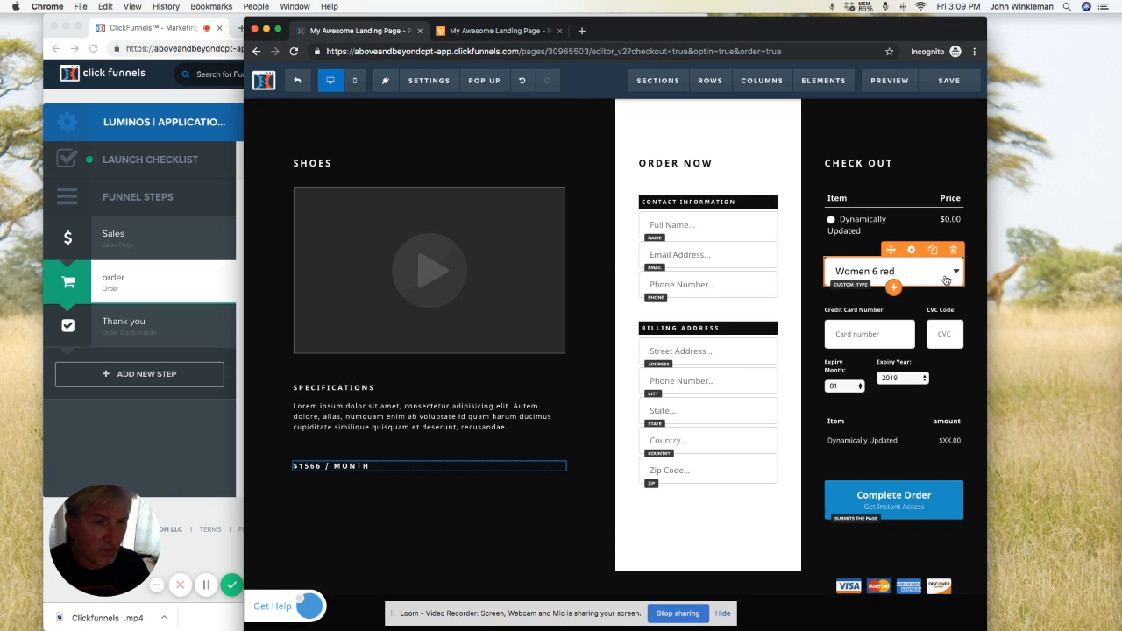
pyautogui.click(894, 307)
pyautogui.scroll(-3, 820, 461)
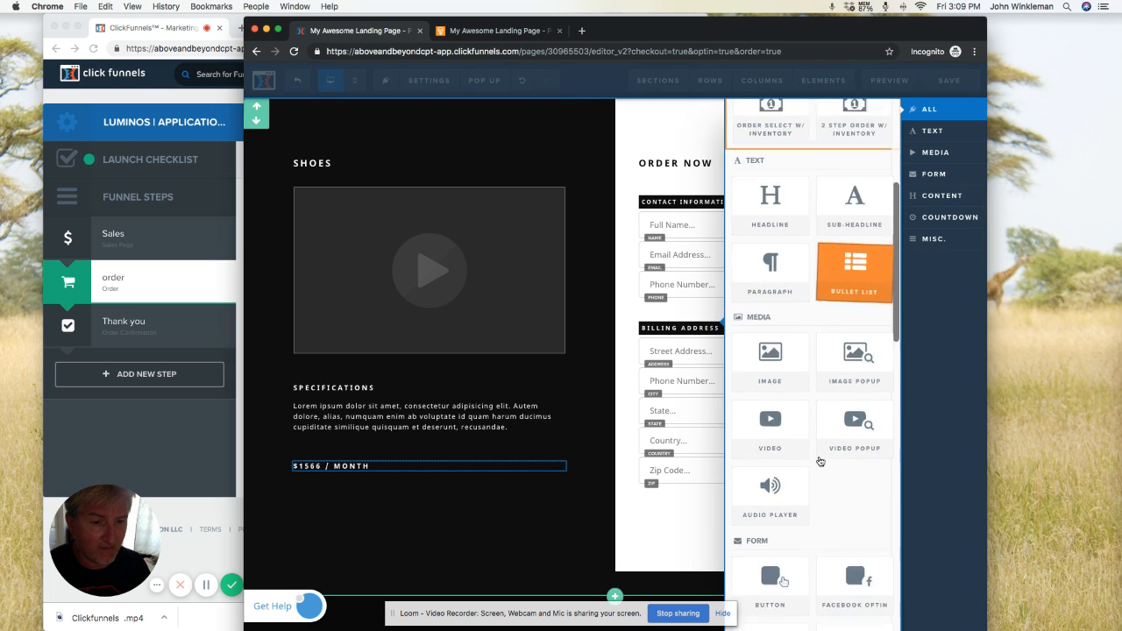
pyautogui.scroll(-3, 822, 462)
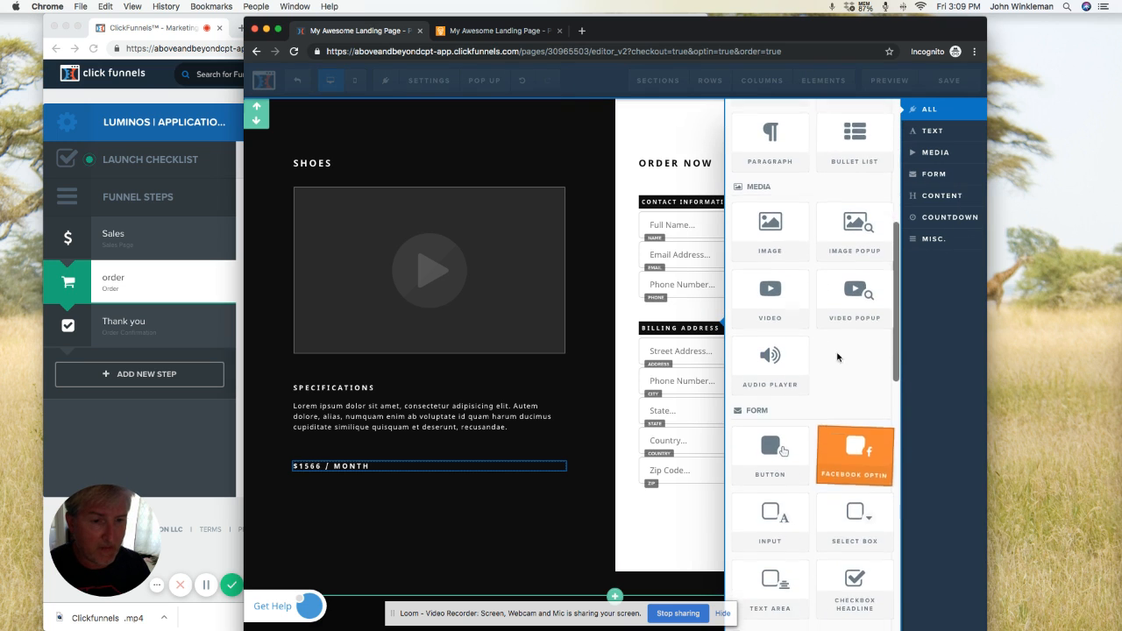
pyautogui.click(848, 496)
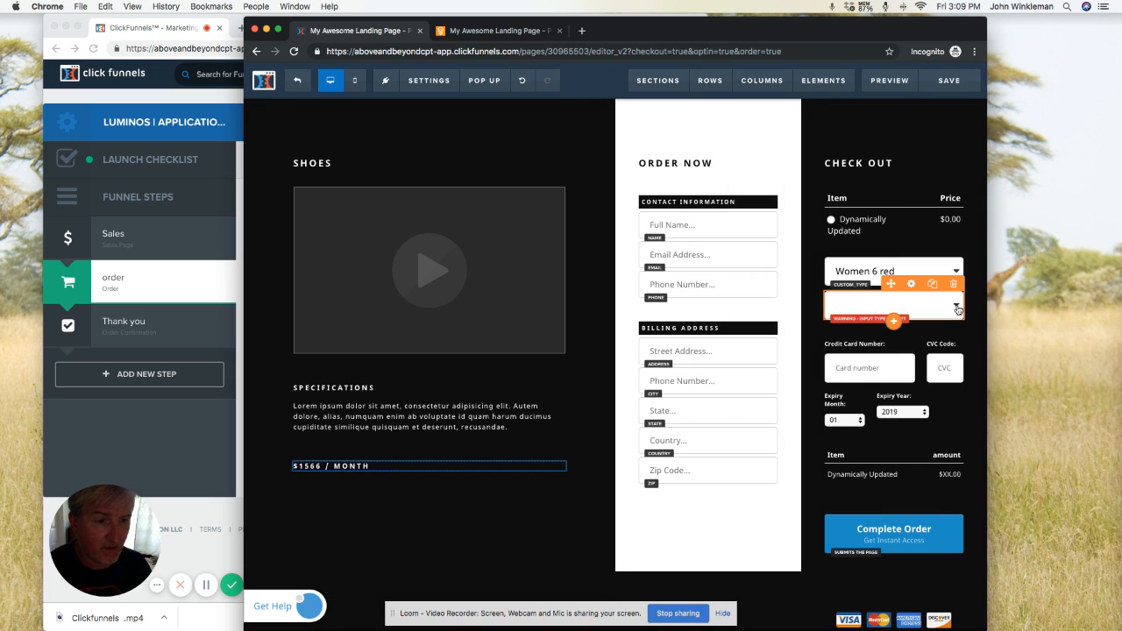
# Set the new select box's input type to Custom Options and its input name to Shoes.
pyautogui.click(958, 309)
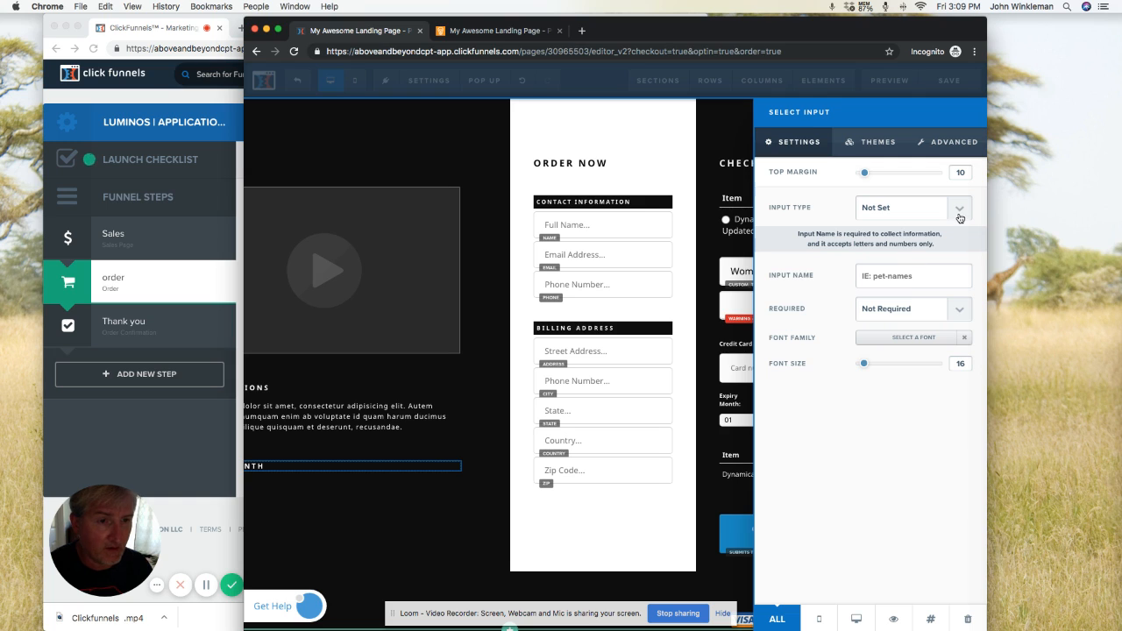
pyautogui.click(901, 208)
pyautogui.click(874, 211)
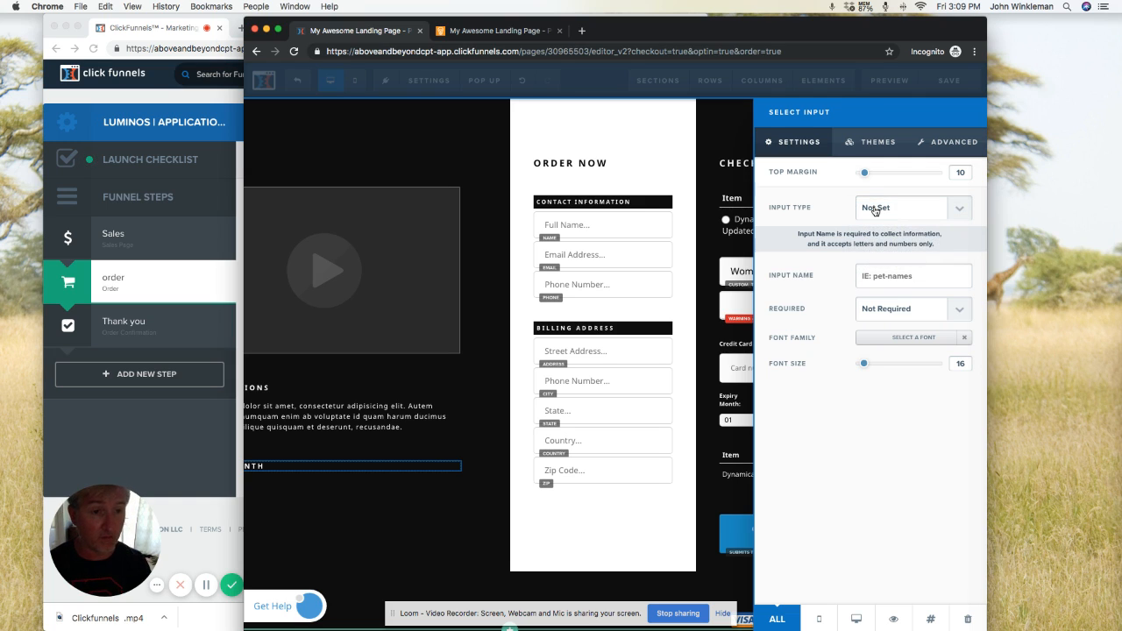
pyautogui.click(874, 211)
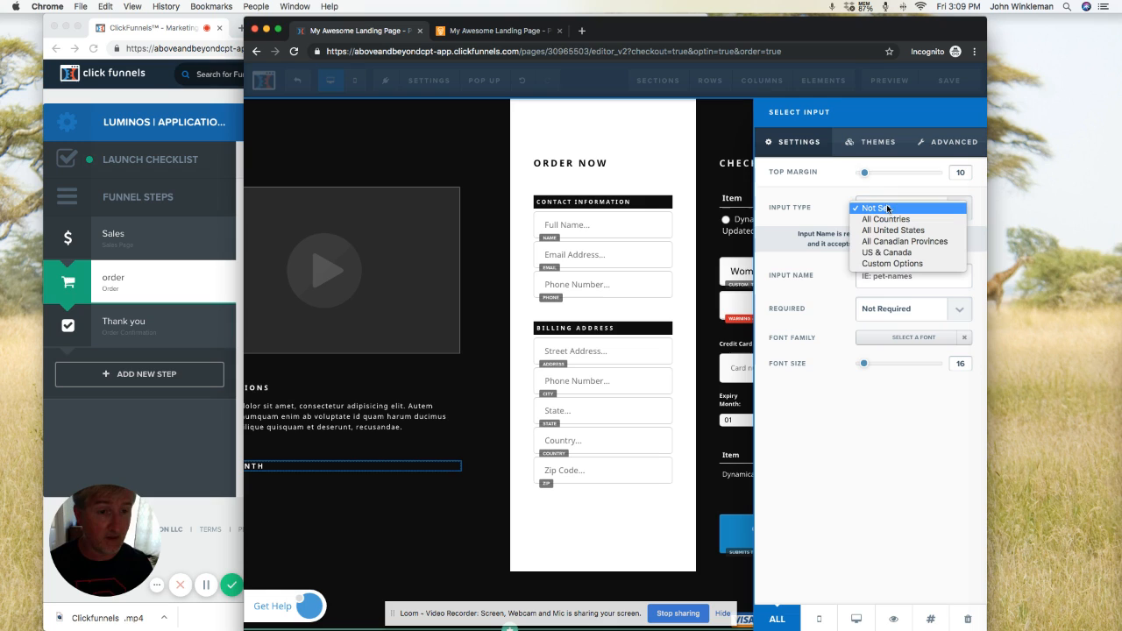
pyautogui.click(893, 263)
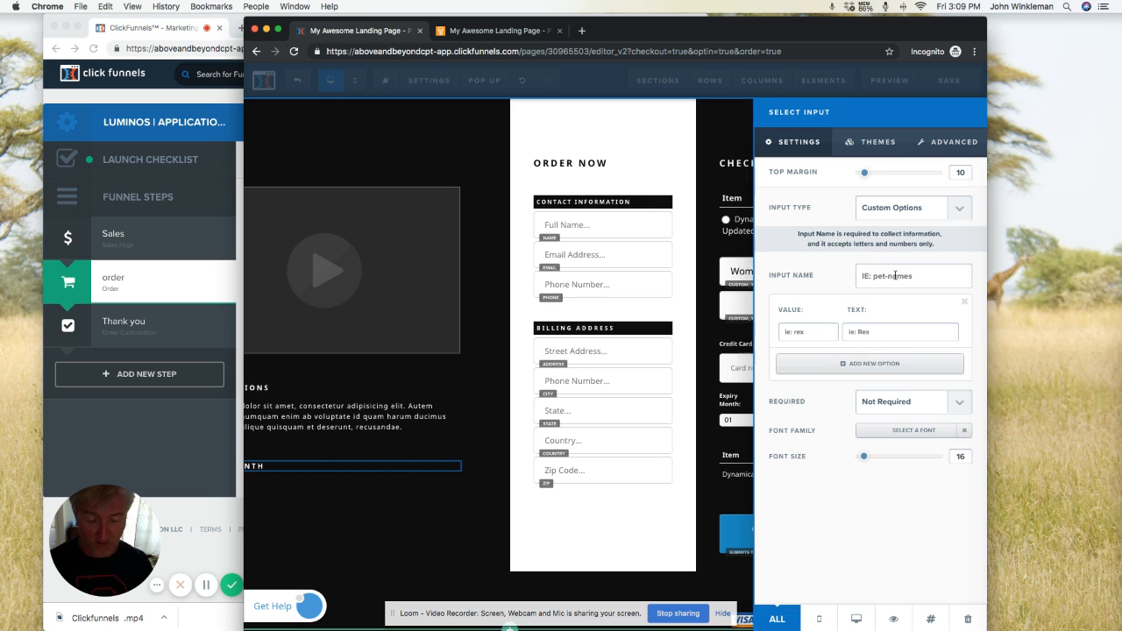
pyautogui.click(895, 275)
pyautogui.write('Shoes')
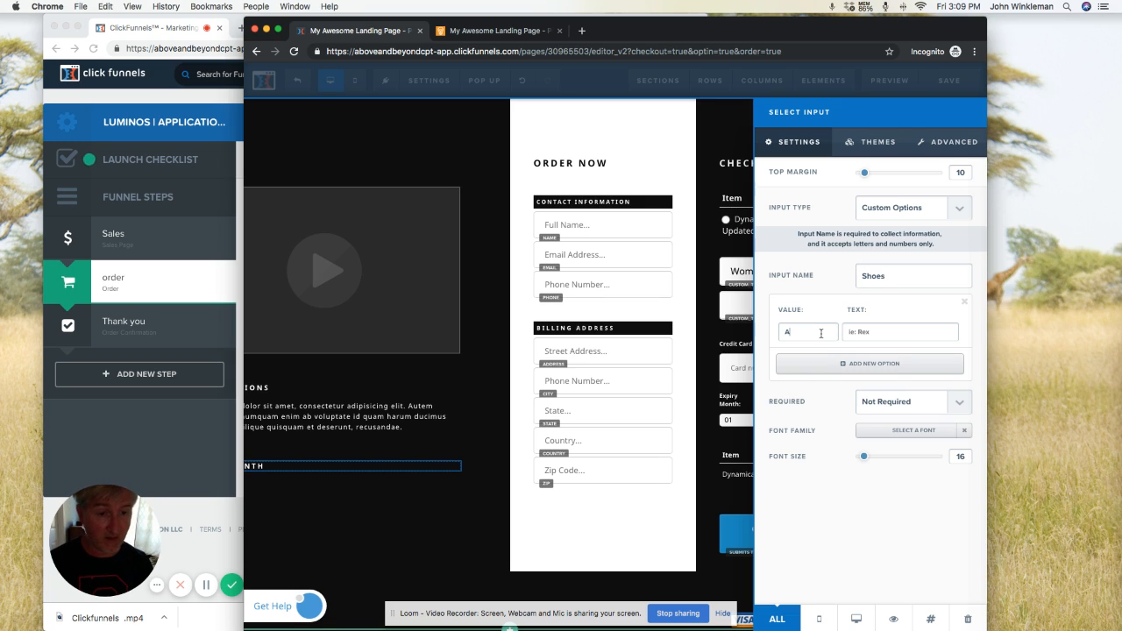
# Label the new select box's option A as Woman Blue 6 and add option B with the text Woman Blue 7.
pyautogui.write('Woman')
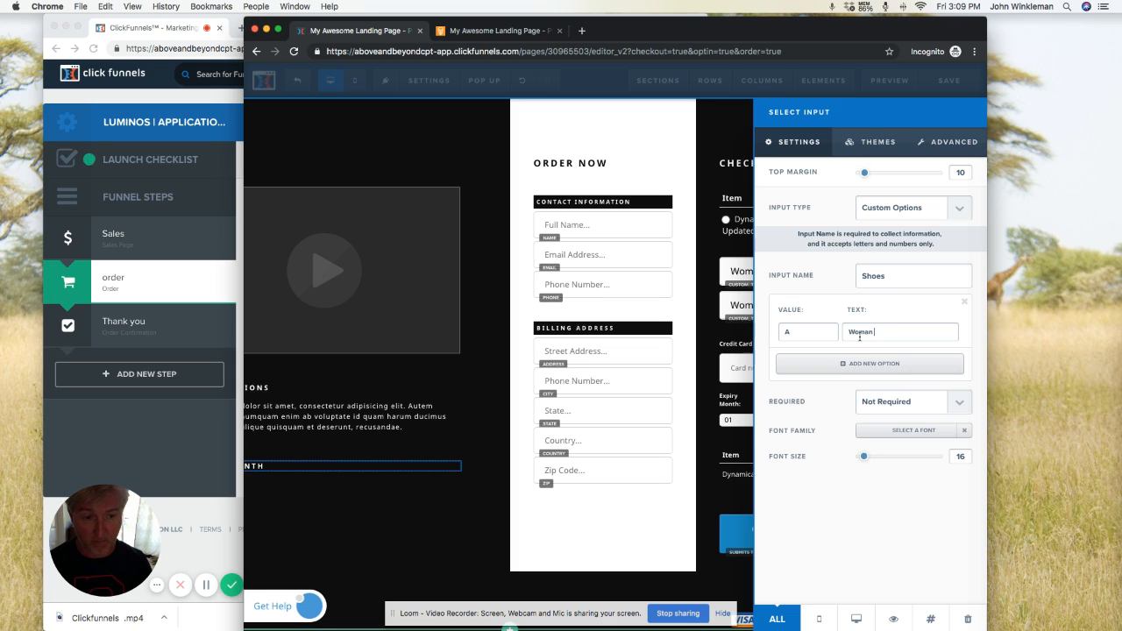
pyautogui.write(' Blue 6')
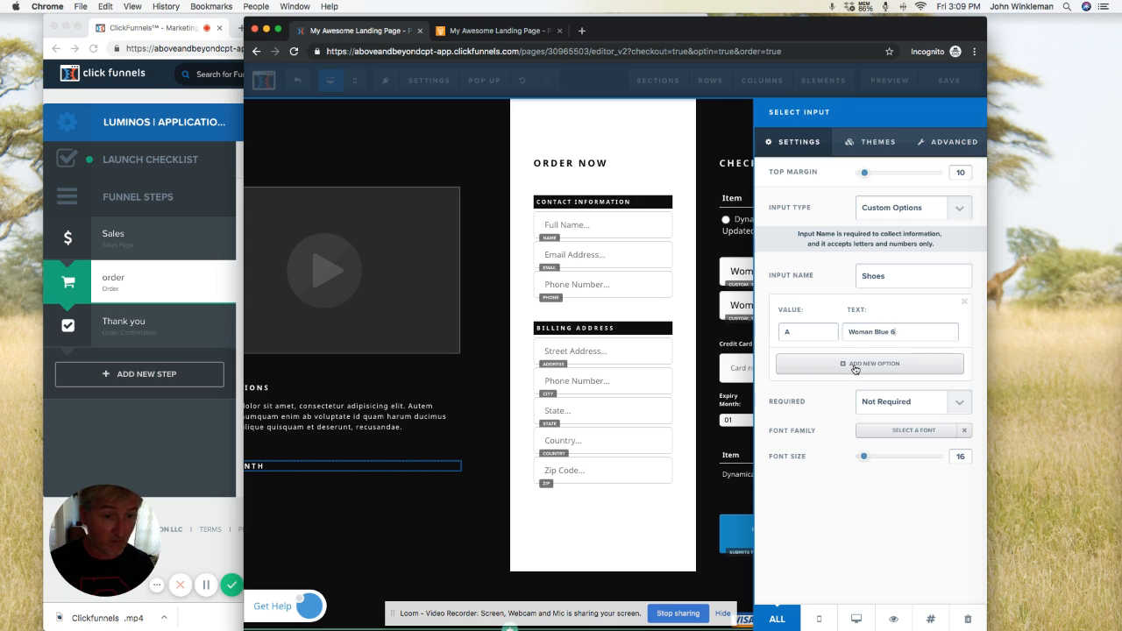
pyautogui.click(856, 363)
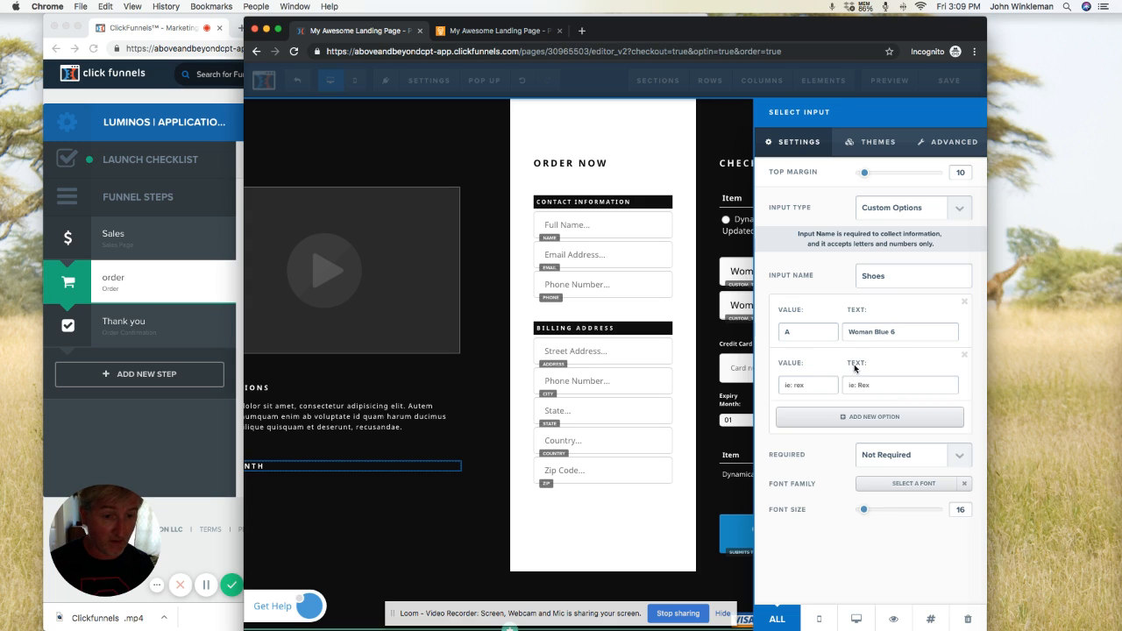
pyautogui.click(795, 384)
pyautogui.write('B')
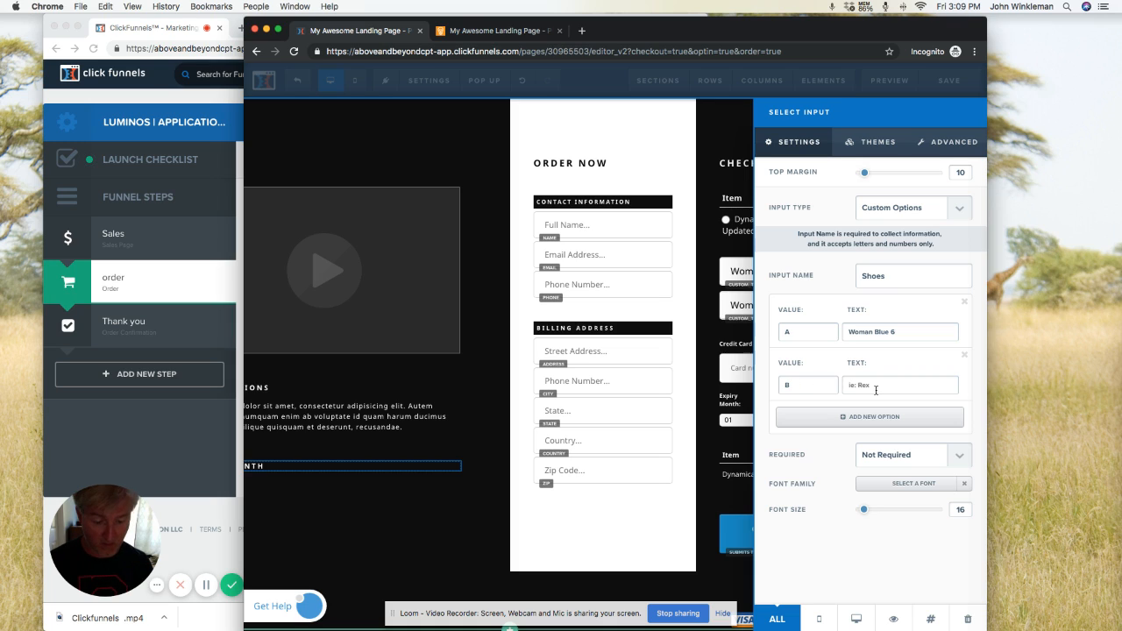
pyautogui.click(875, 390)
pyautogui.write('Woman')
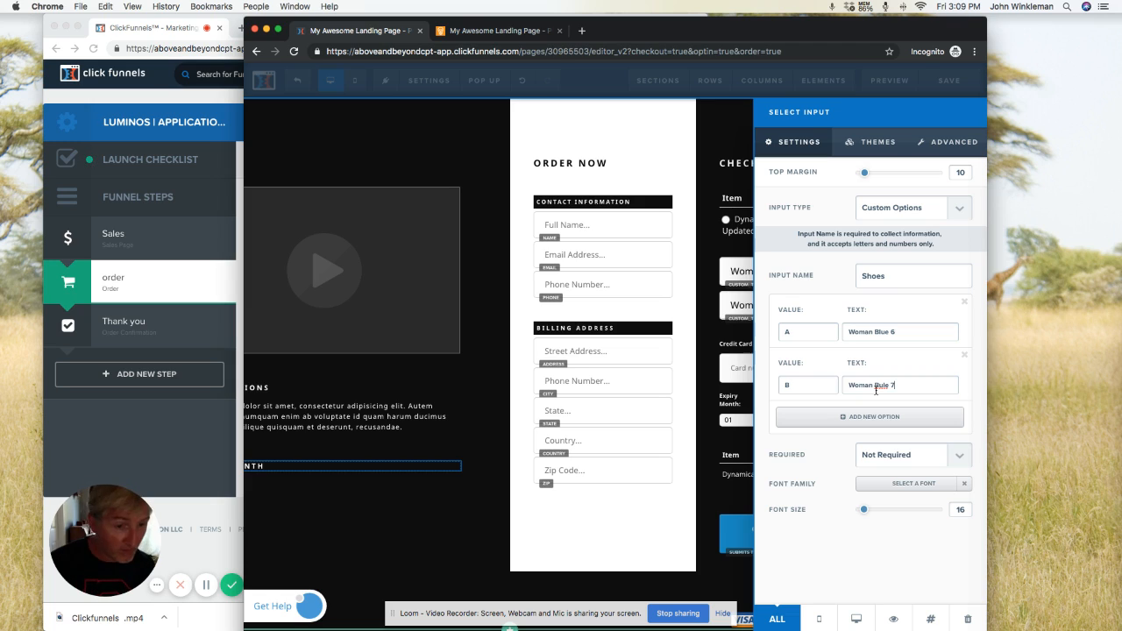
pyautogui.press('BackSpace')
pyautogui.press('BackSpace')
pyautogui.press('BackSpace')
pyautogui.press('BackSpace')
pyautogui.press('BackSpace')
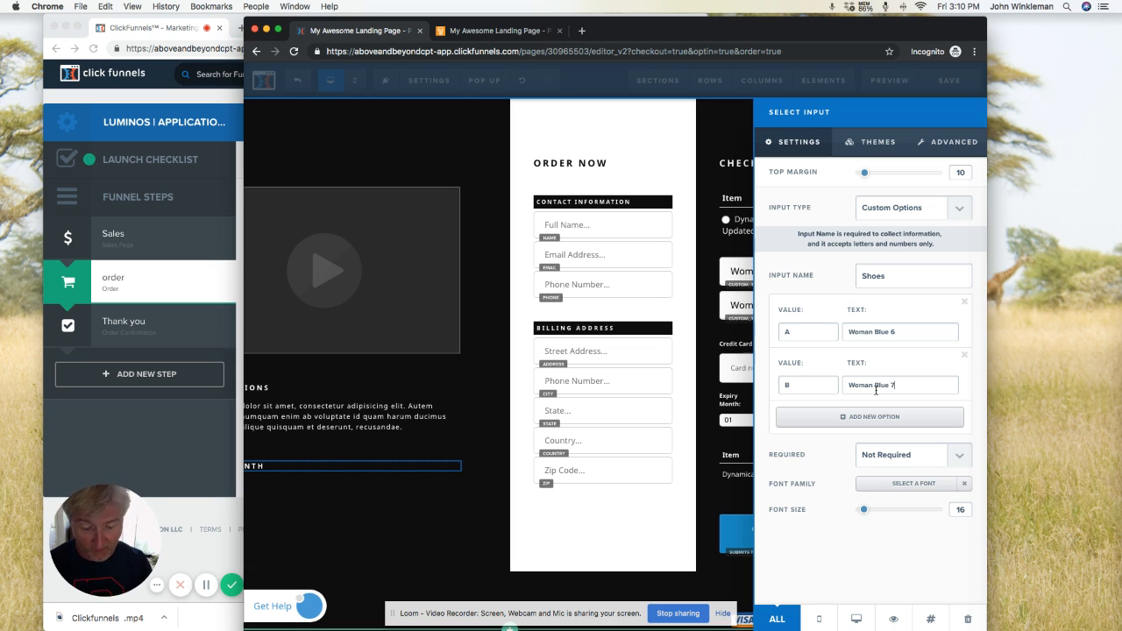
pyautogui.click(720, 384)
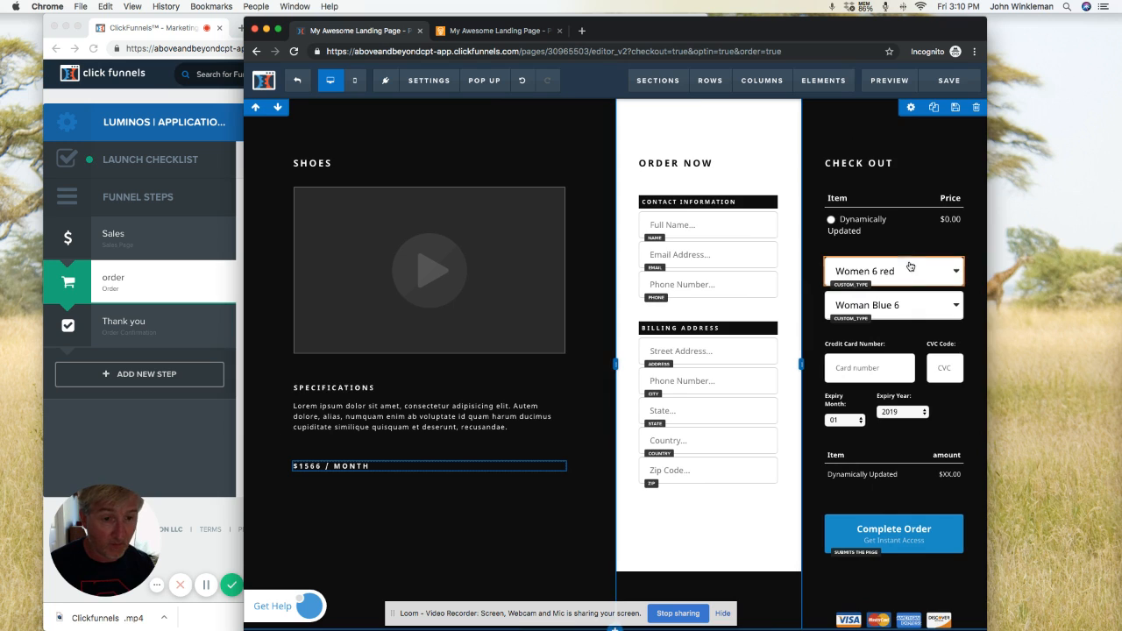
# Delete the blue shoe options C and D from the first shoe dropdown and save the page.
pyautogui.click(910, 266)
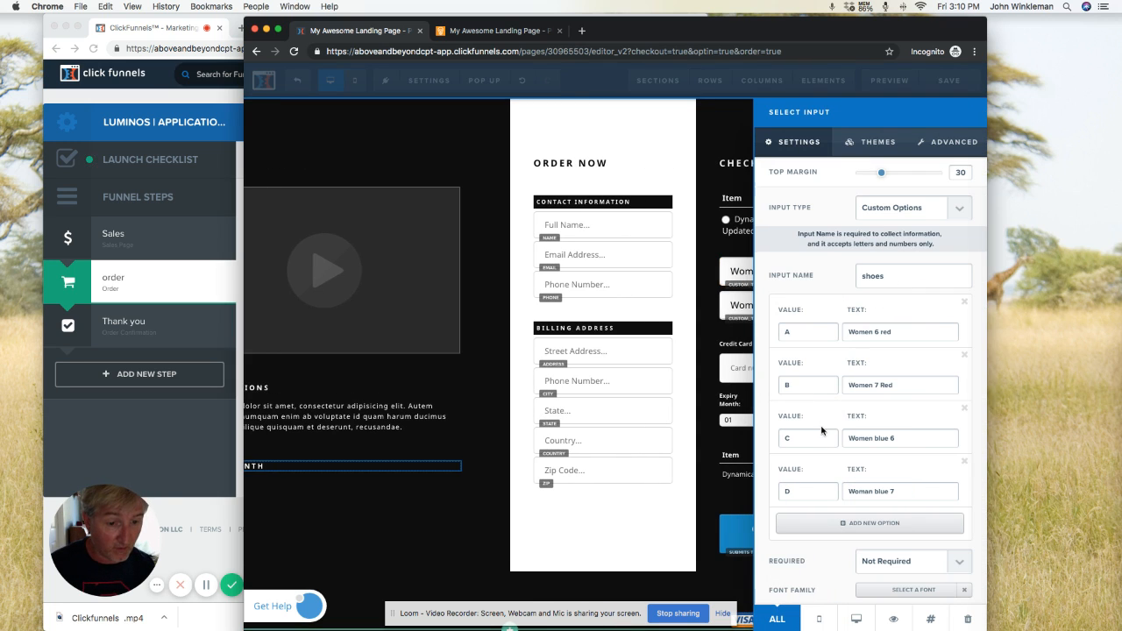
pyautogui.click(965, 462)
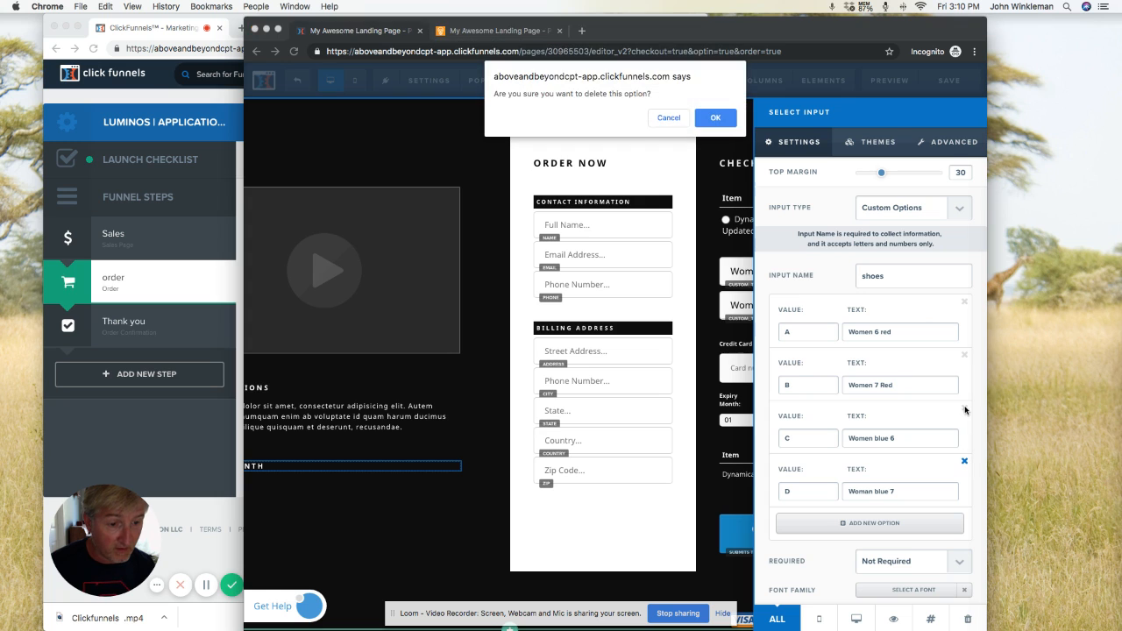
pyautogui.click(716, 118)
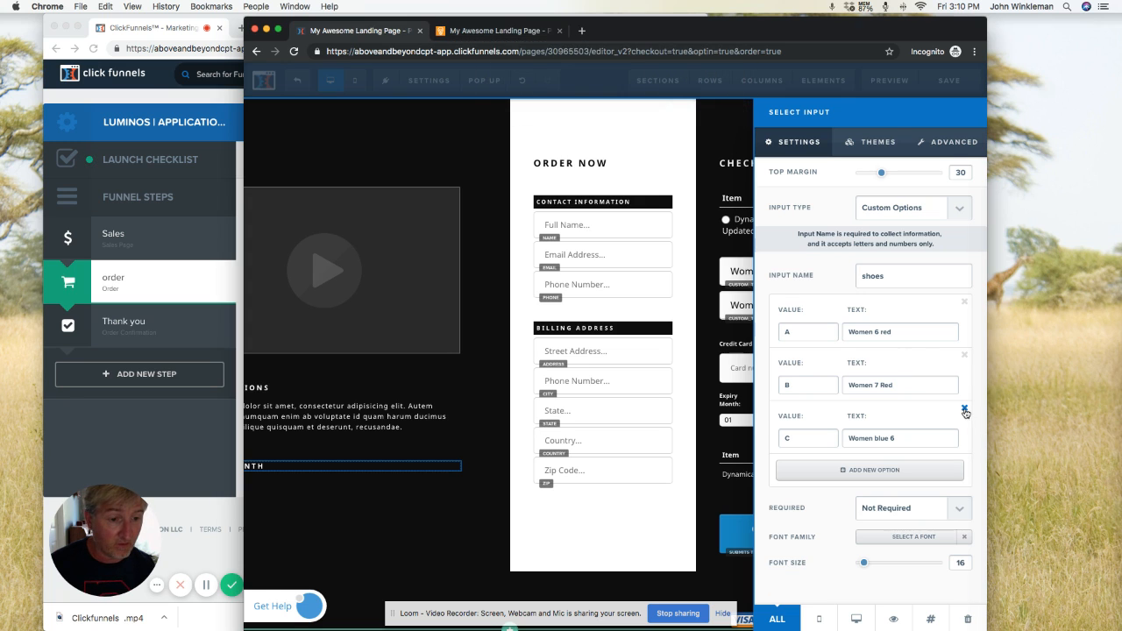
pyautogui.click(714, 113)
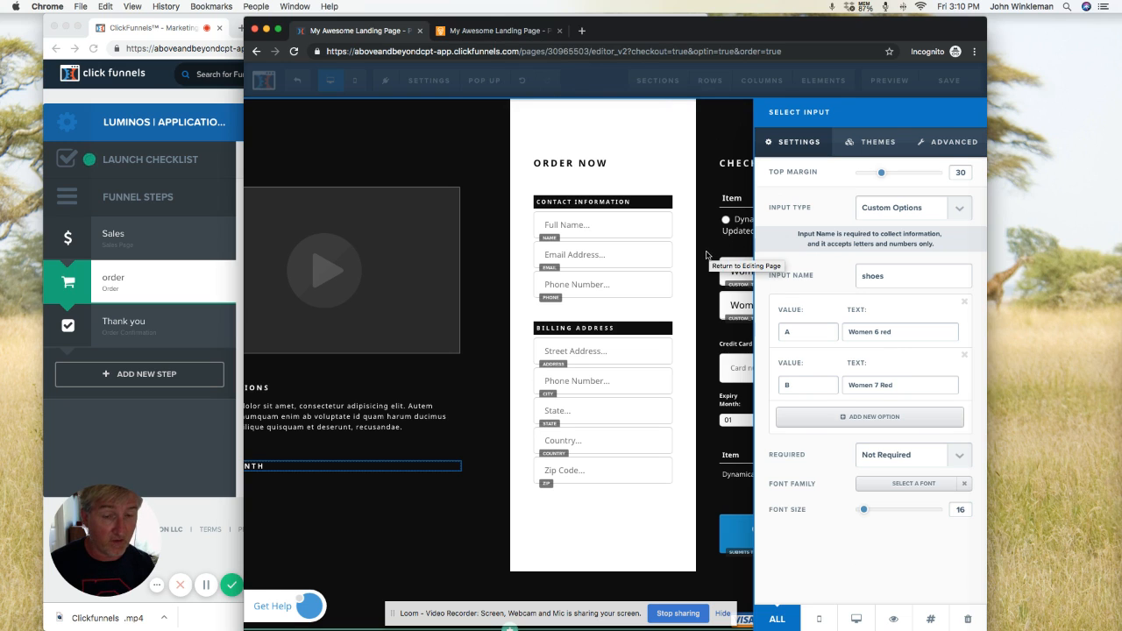
pyautogui.click(709, 255)
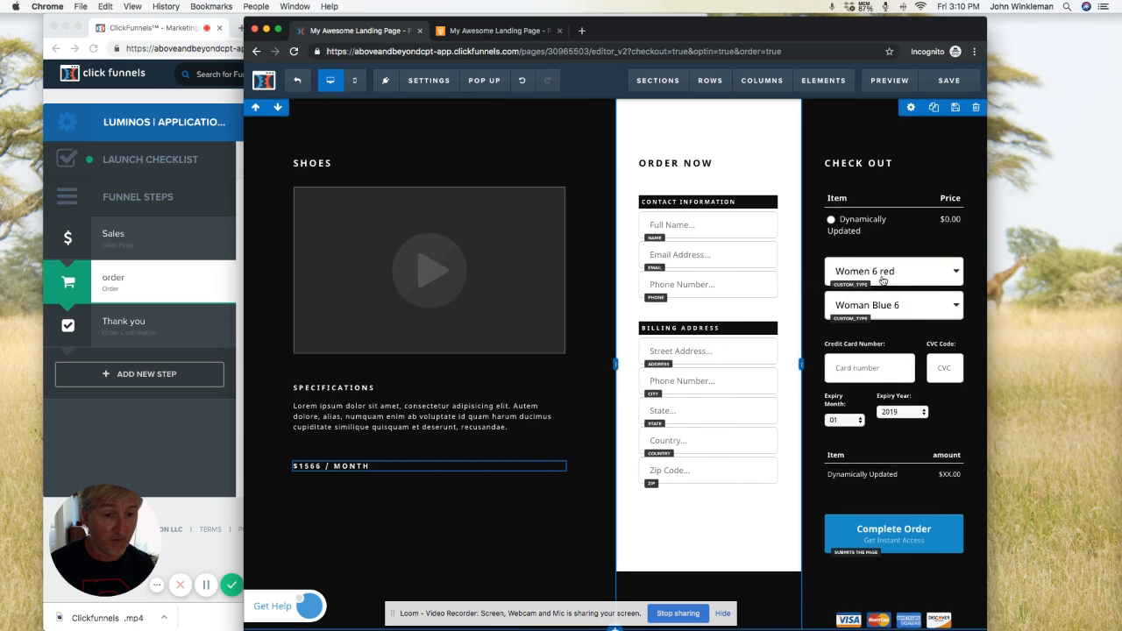
pyautogui.click(951, 90)
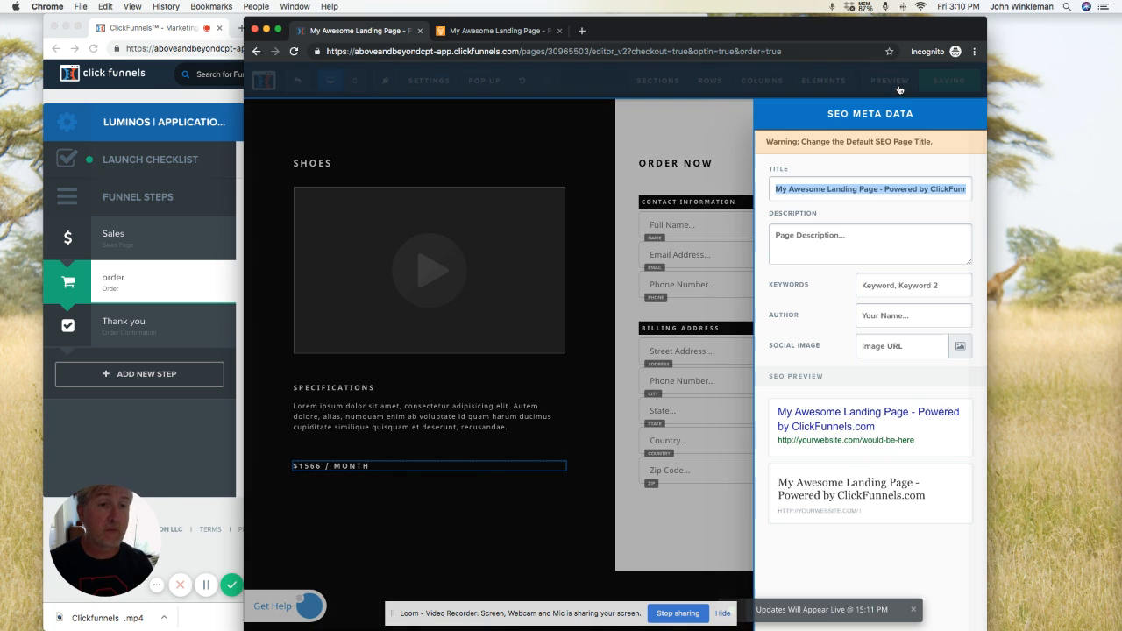
# Preview the order page and test both dropdowns with 2 pair of shoes, choosing Women 7 Red and Woman Blue 6.
pyautogui.click(889, 84)
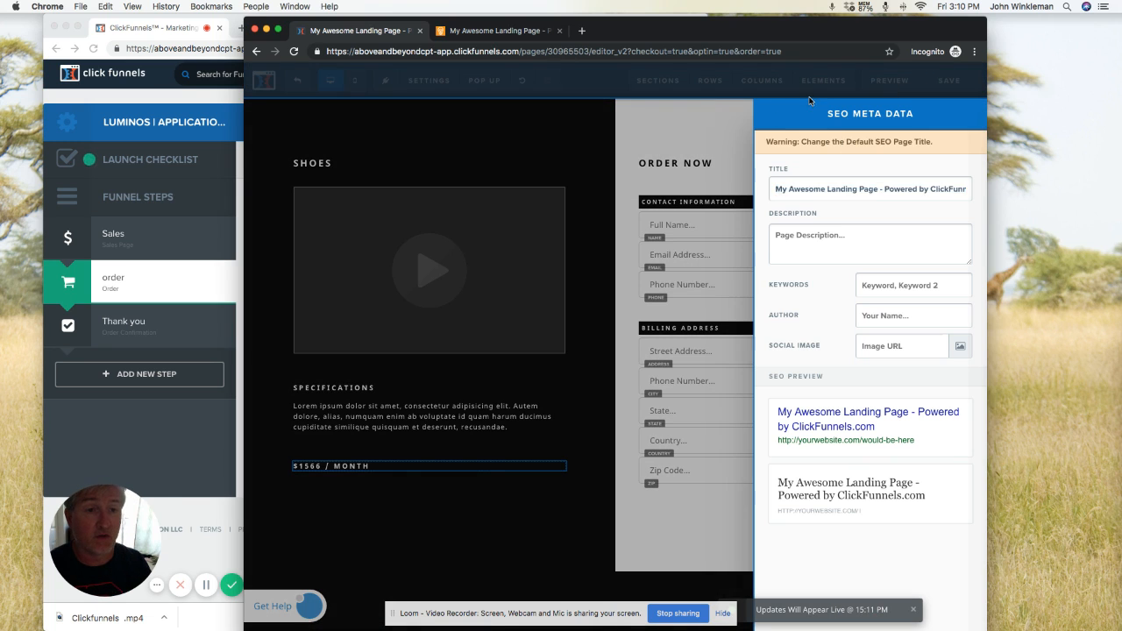
pyautogui.click(888, 83)
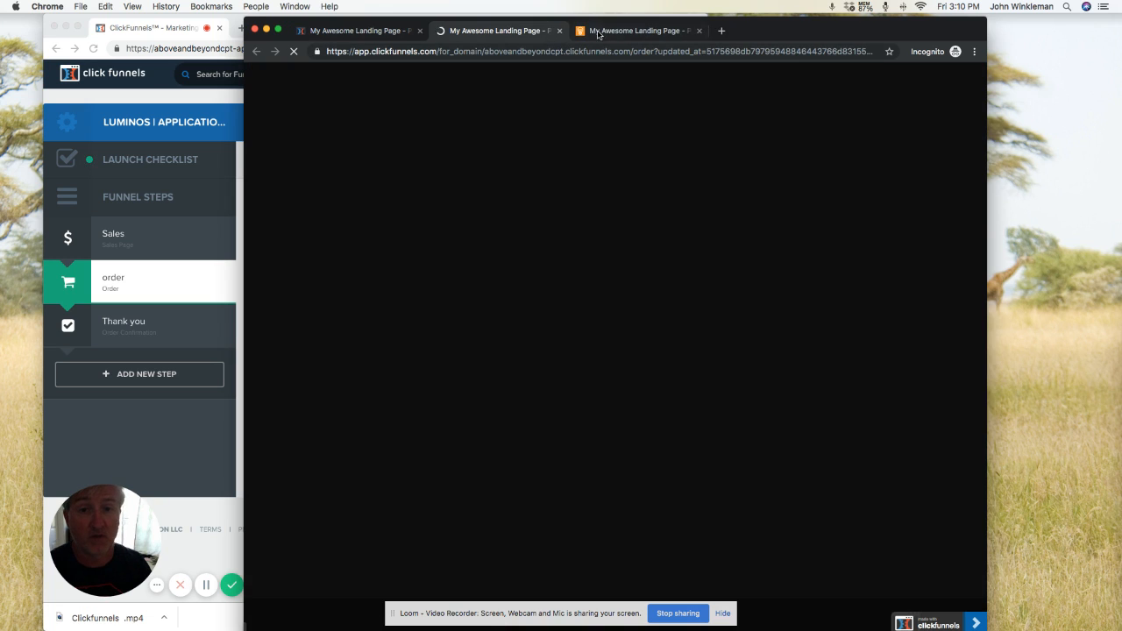
pyautogui.click(699, 32)
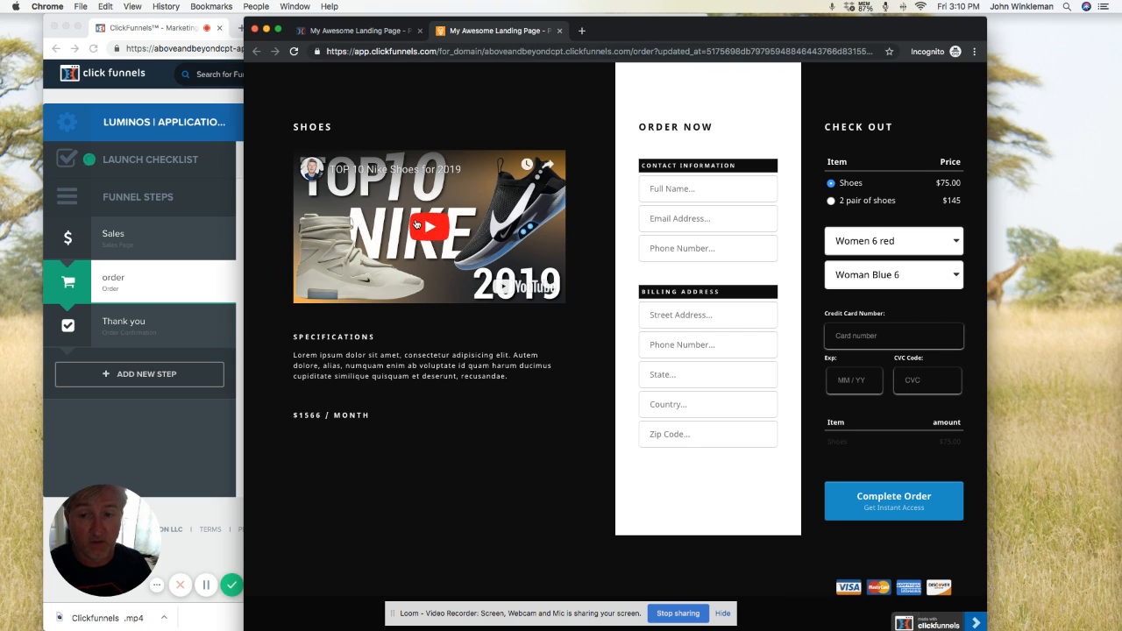
pyautogui.click(831, 201)
pyautogui.click(872, 246)
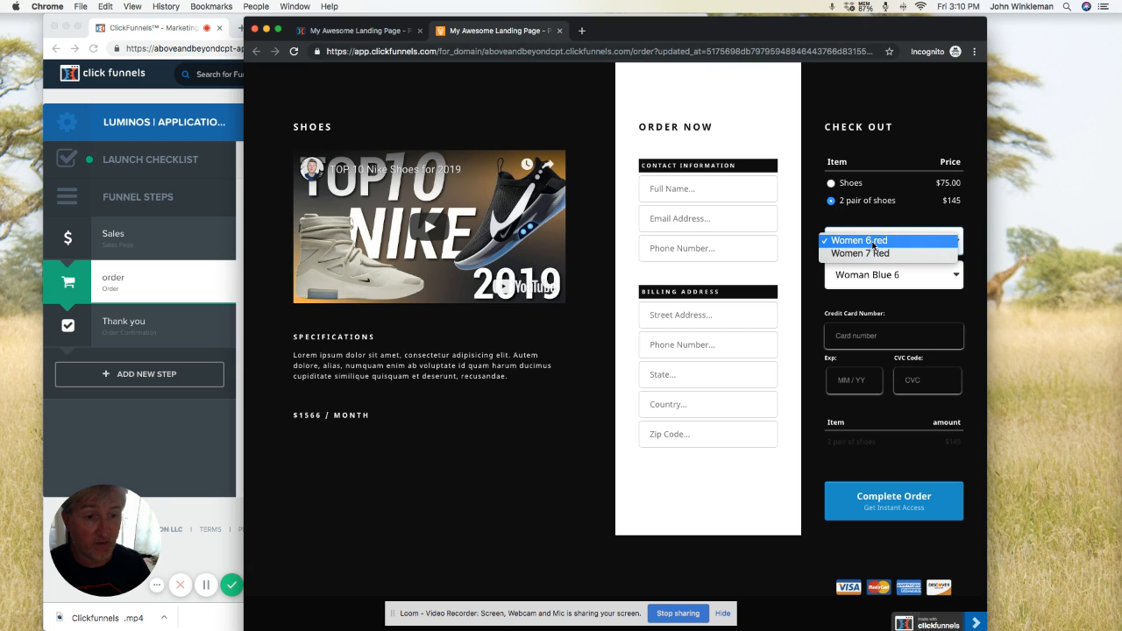
pyautogui.click(870, 254)
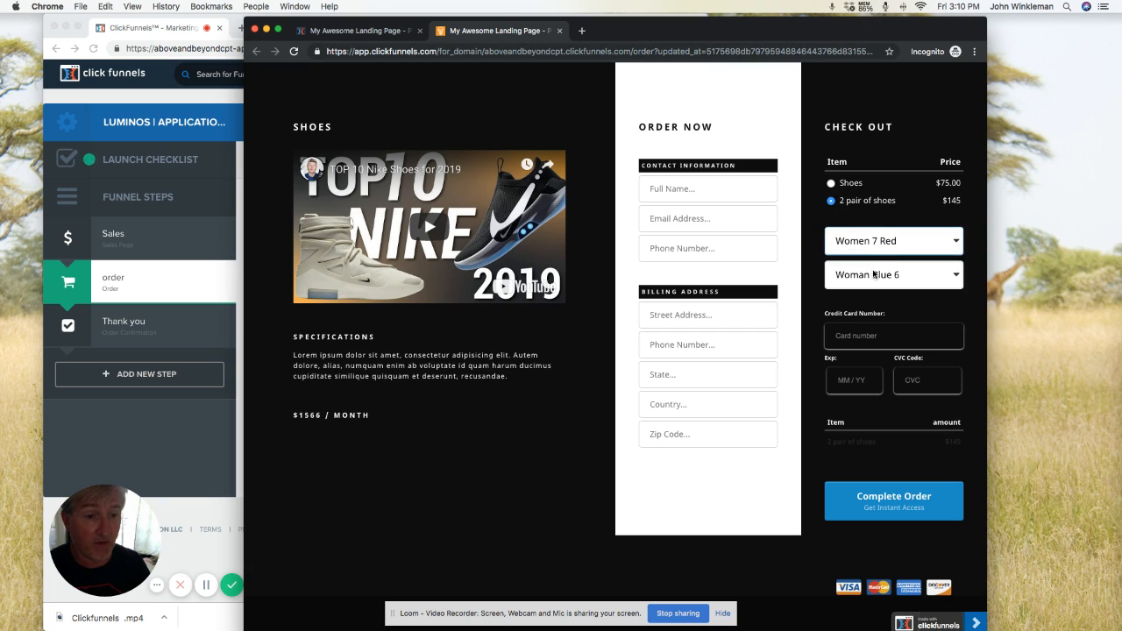
pyautogui.click(873, 274)
pyautogui.click(873, 276)
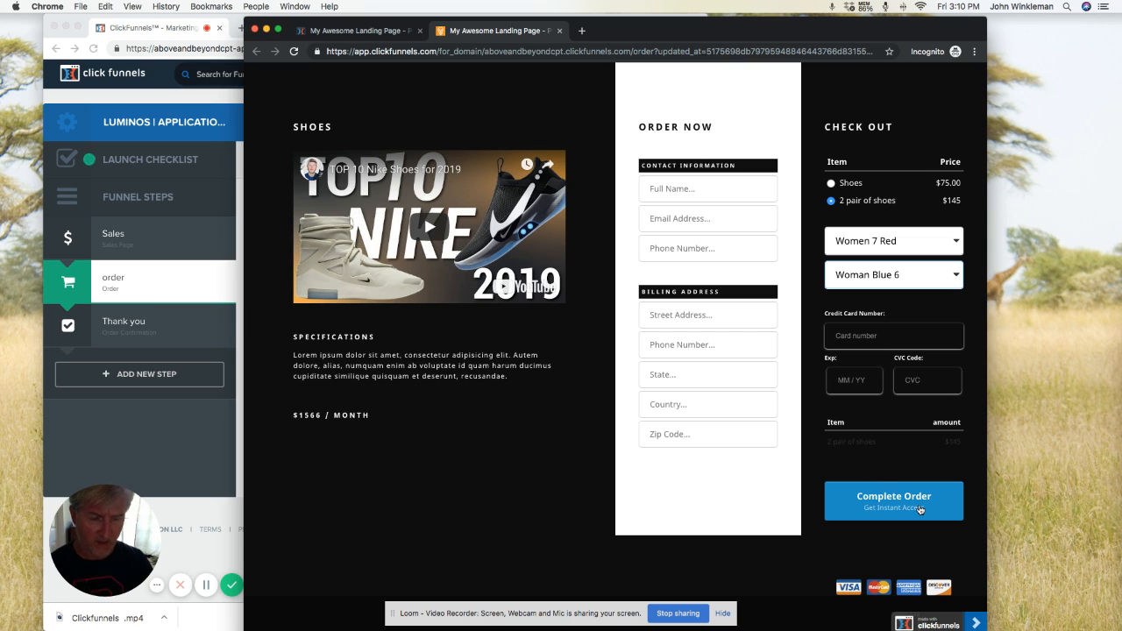
# Close the preview, exit the page editor, and review the funnel's Thank you and order steps.
pyautogui.click(558, 30)
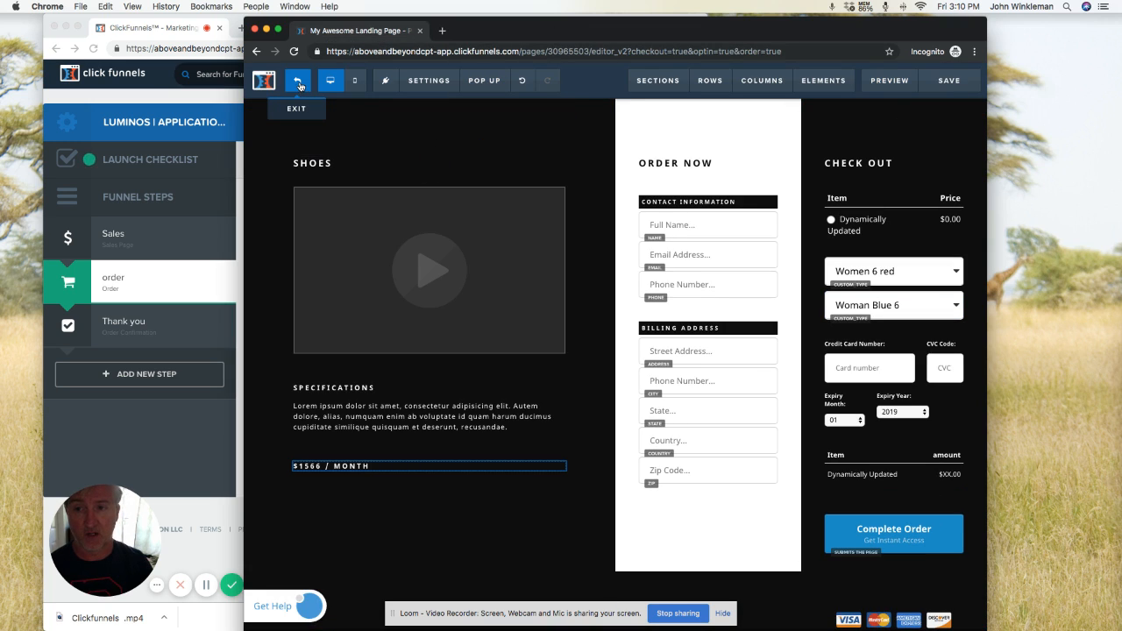
pyautogui.click(298, 85)
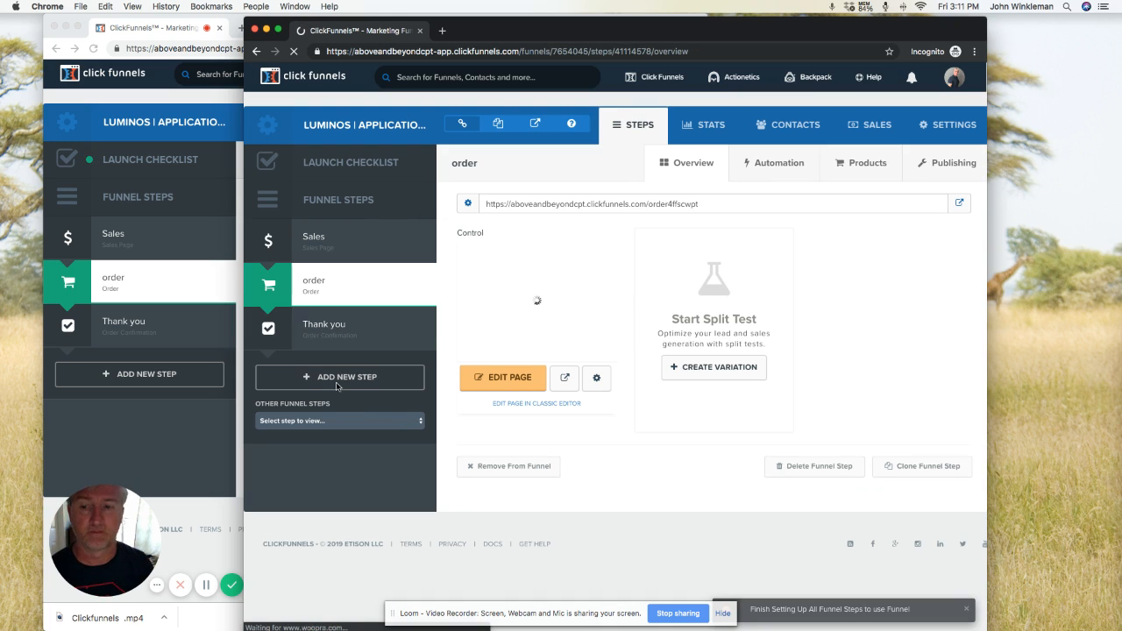
pyautogui.click(332, 332)
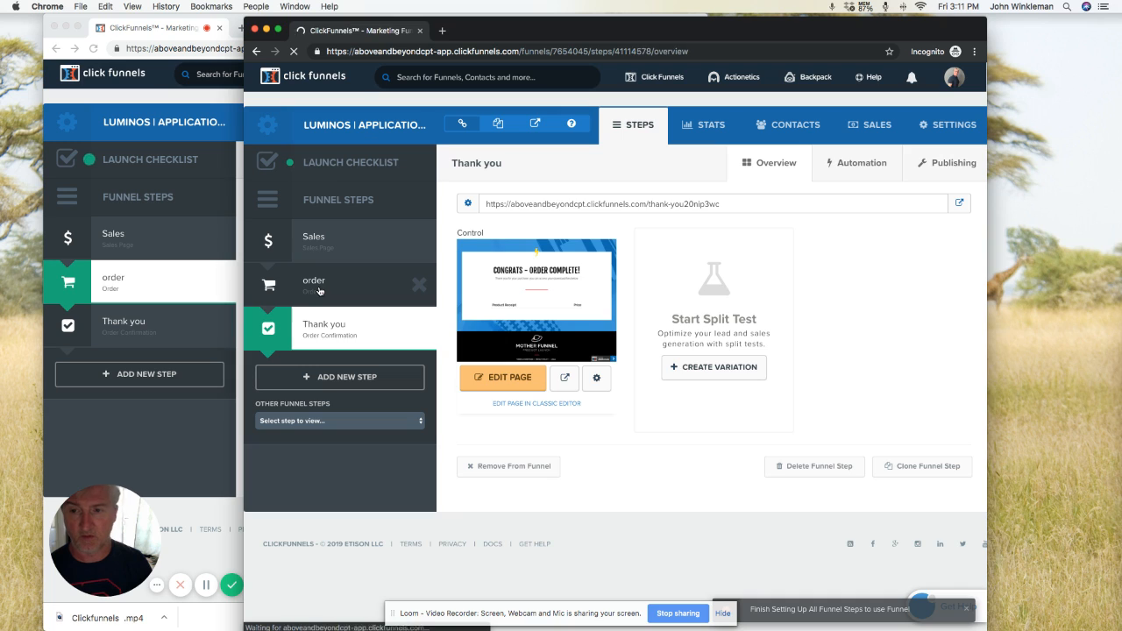
pyautogui.click(319, 291)
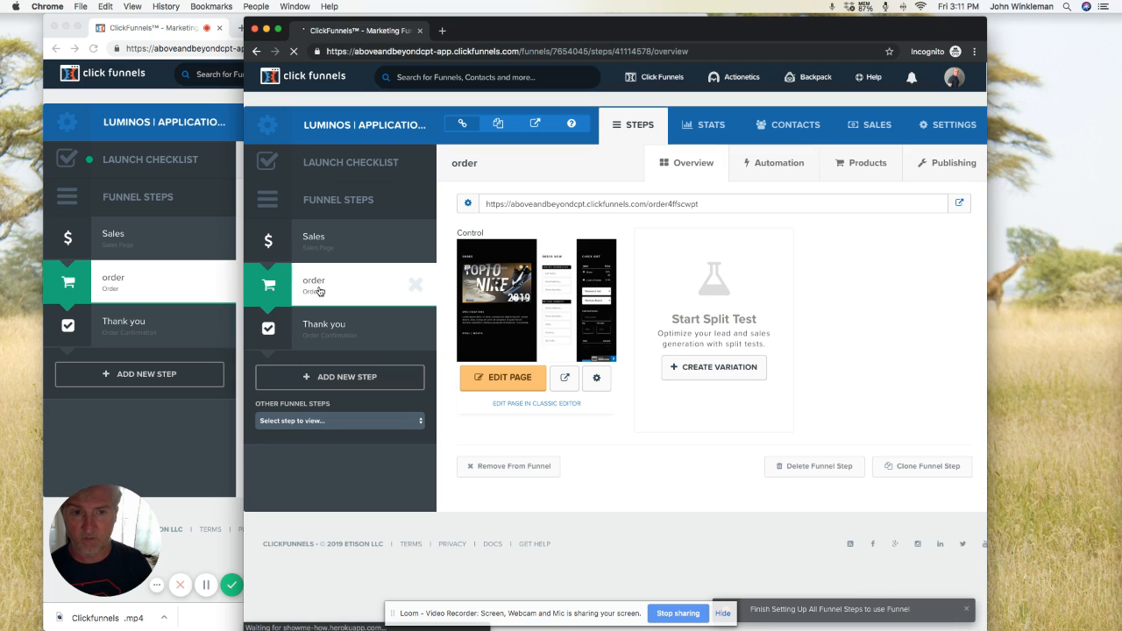
pyautogui.click(515, 378)
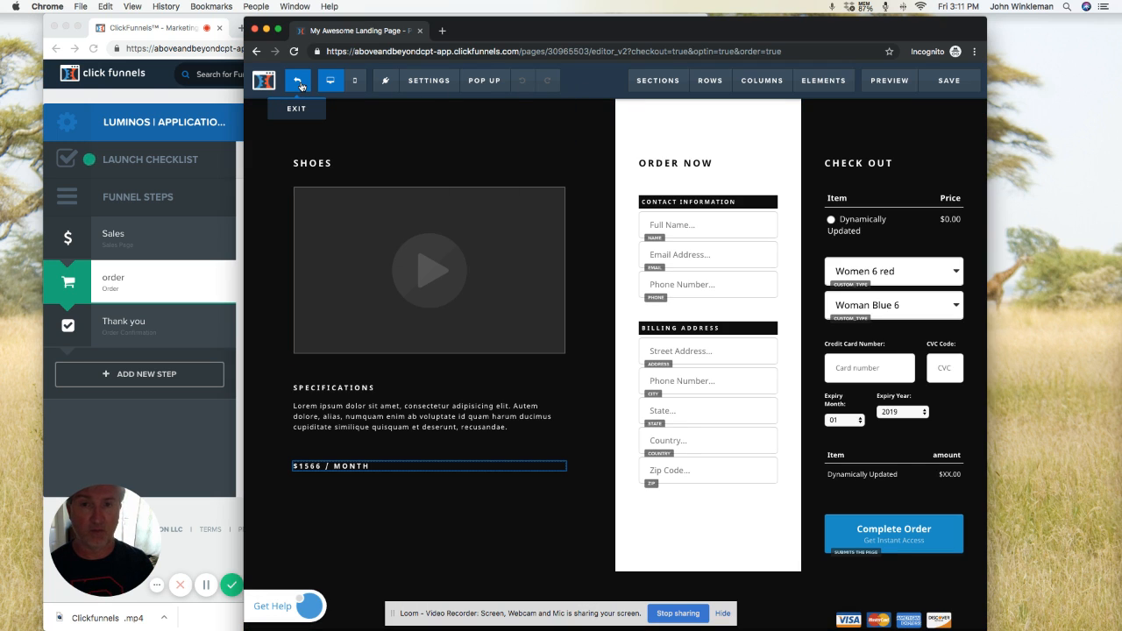
pyautogui.click(299, 81)
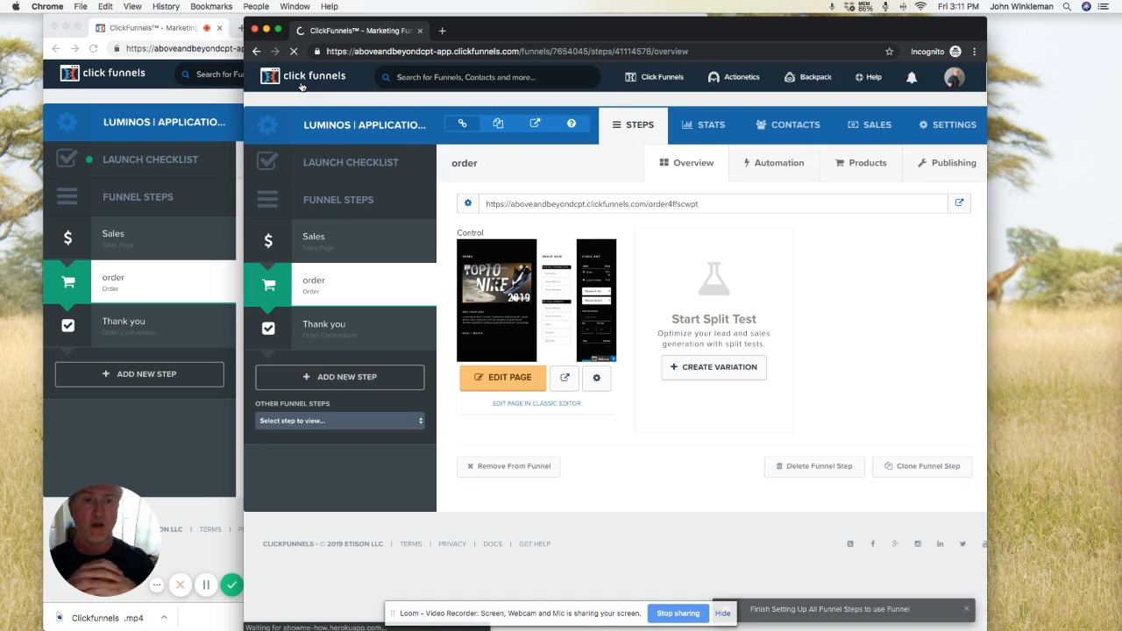
# View the funnel's contacts and return to the order step to open its page for editing.
pyautogui.click(786, 127)
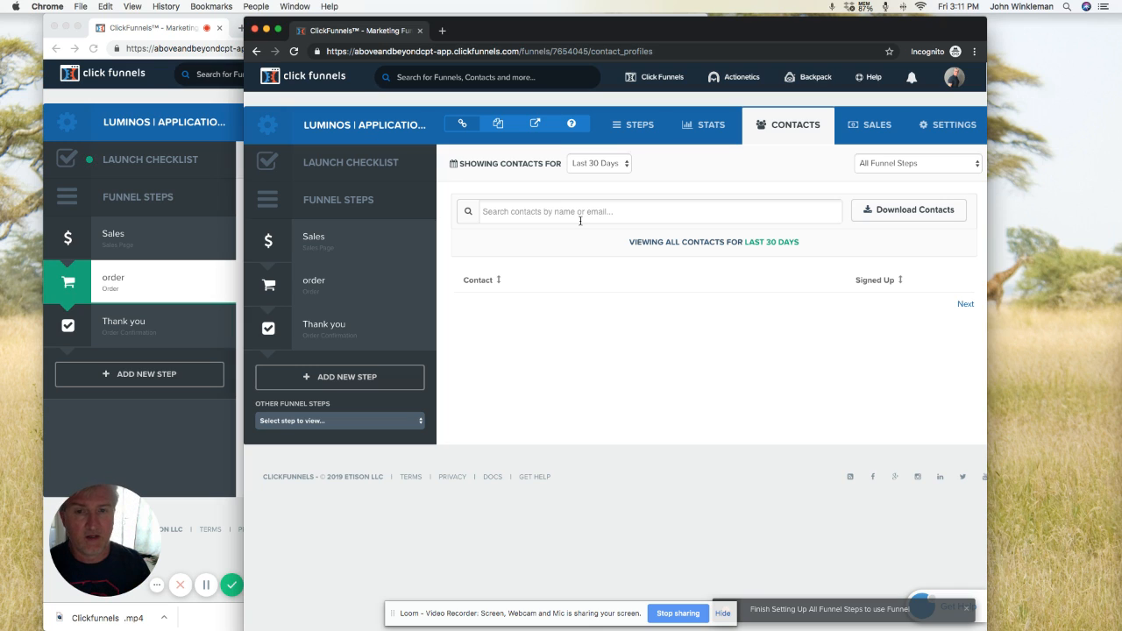
pyautogui.click(337, 286)
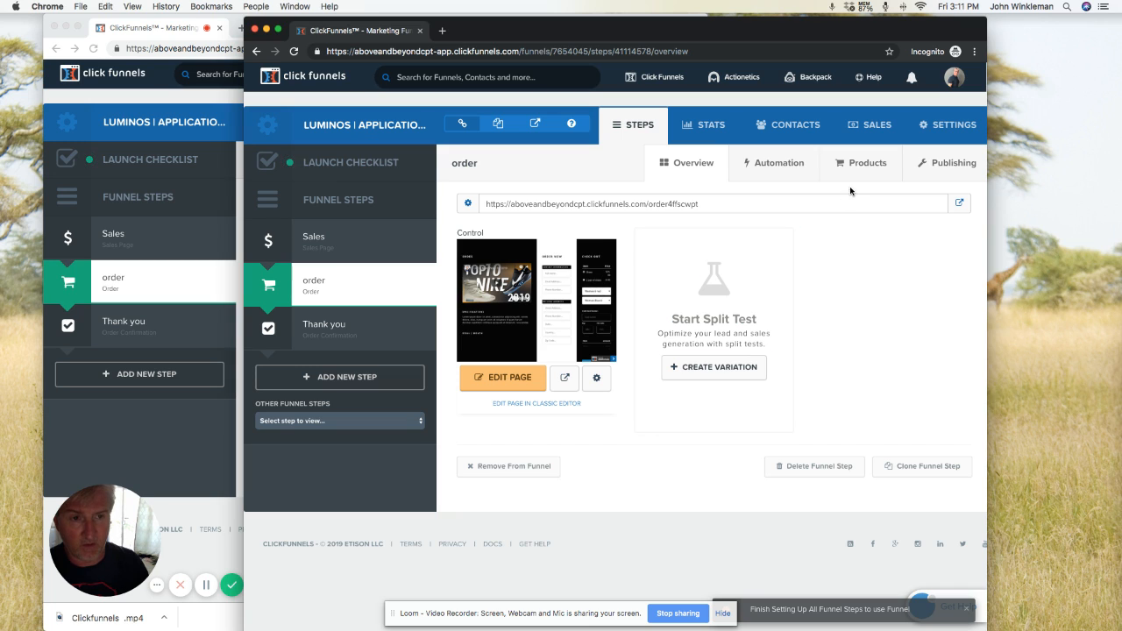
pyautogui.click(510, 378)
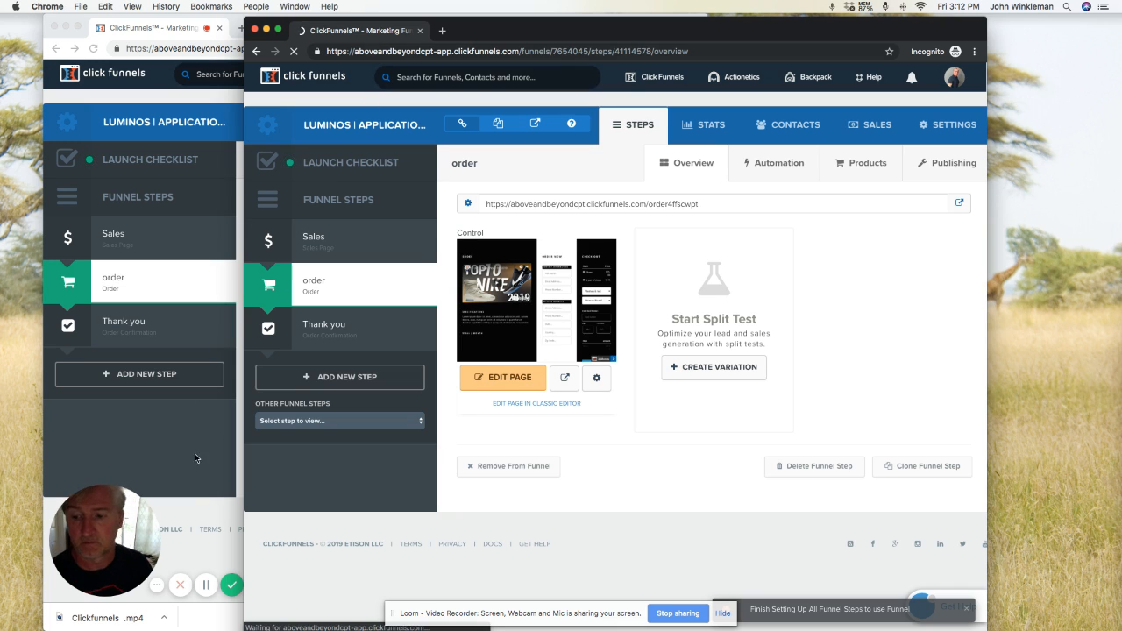